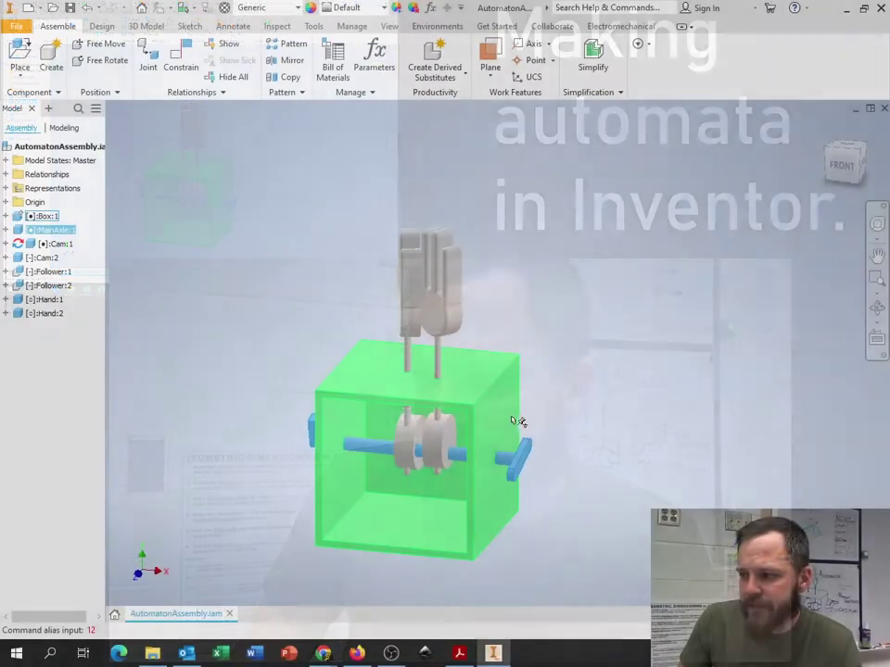
- Drag the MainAxle shaft end to rotate it, moving the cams, followers and hands into a new pose
{"action": "left_click_drag", "start_coordinate": [516, 471], "coordinate": [538, 466]}
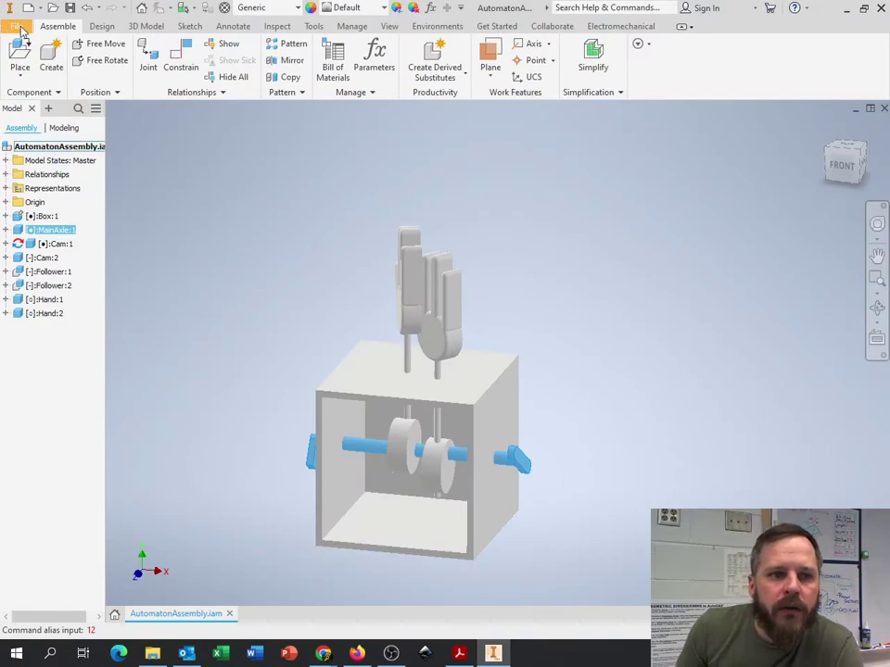
- Create a new drawing from the en-US English ANSI (in).idw template
{"action": "left_click", "coordinate": [17, 31]}
{"action": "left_click", "coordinate": [44, 86]}
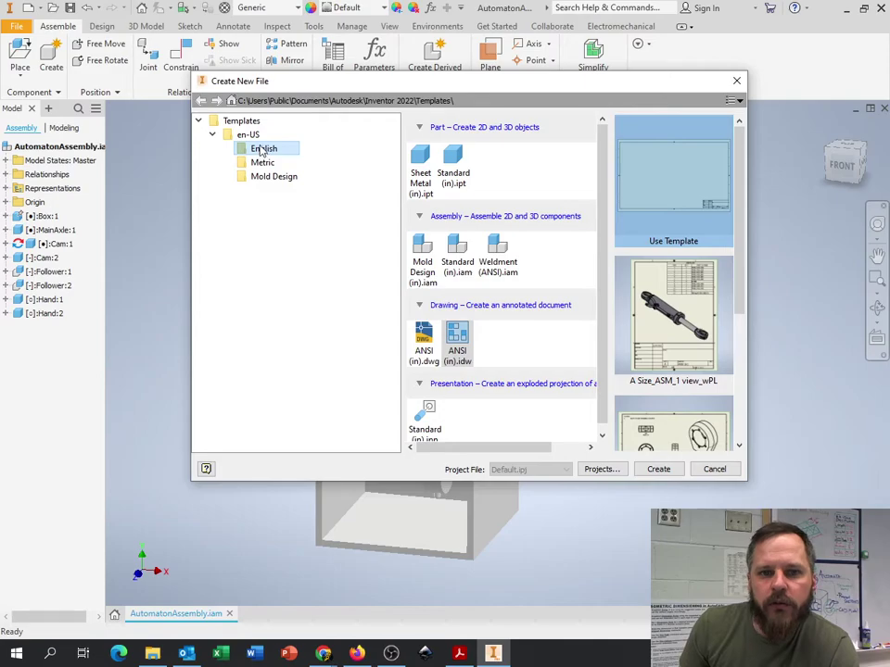
{"action": "left_click", "coordinate": [213, 137]}
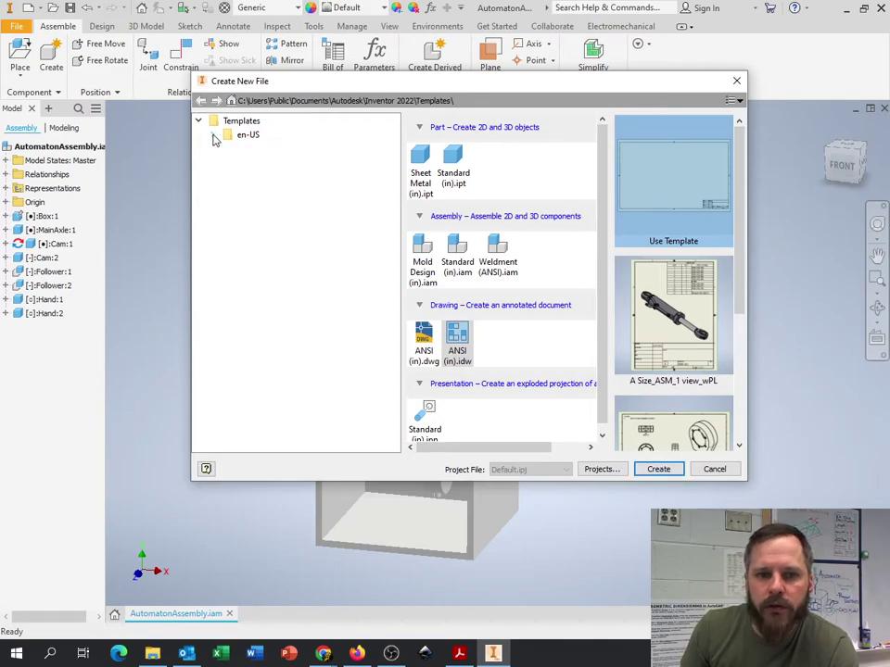
{"action": "left_click", "coordinate": [212, 136]}
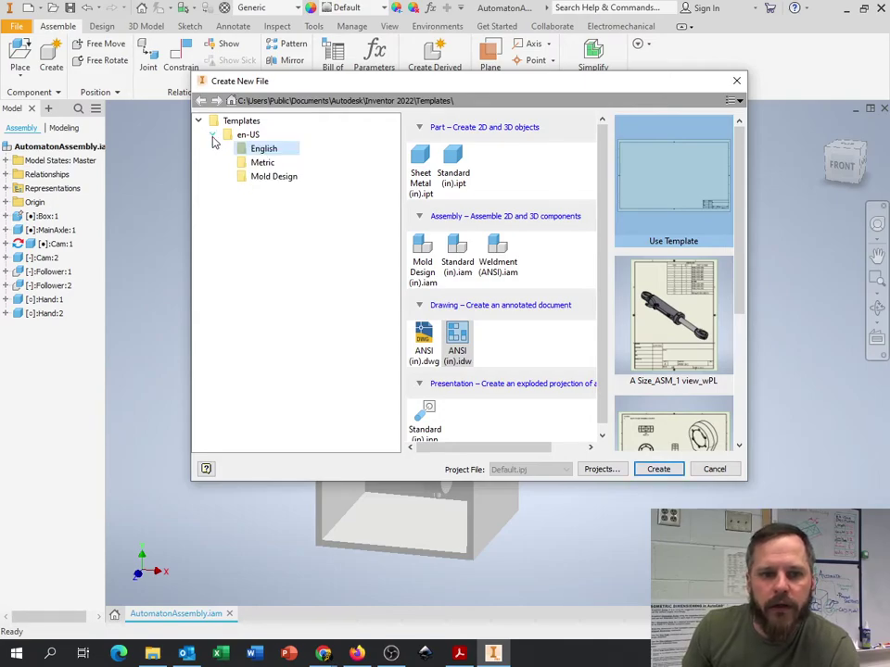
{"action": "left_click", "coordinate": [263, 163]}
{"action": "scroll", "coordinate": [467, 248], "scroll_direction": "down", "scroll_amount": 1}
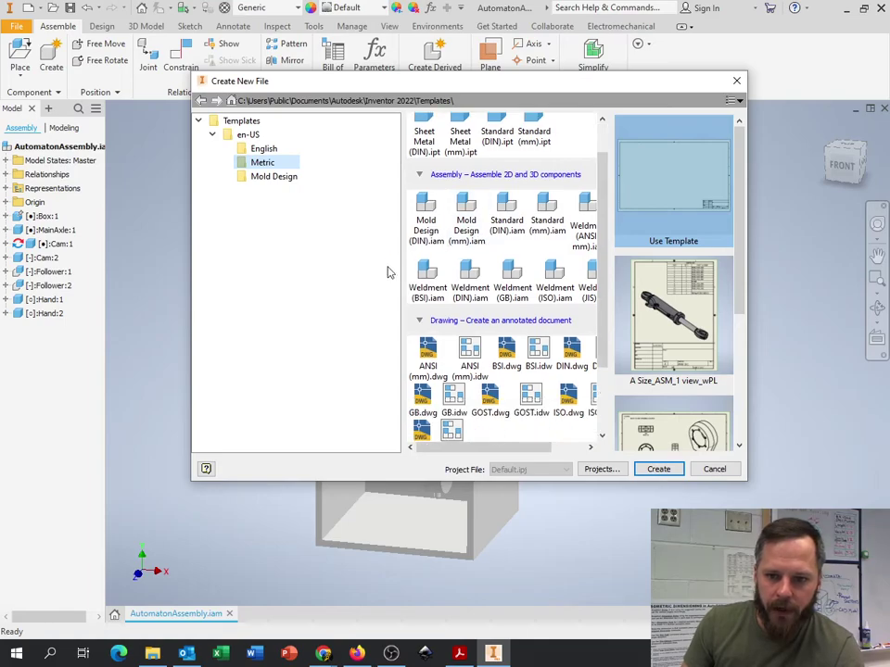
{"action": "left_click", "coordinate": [273, 149]}
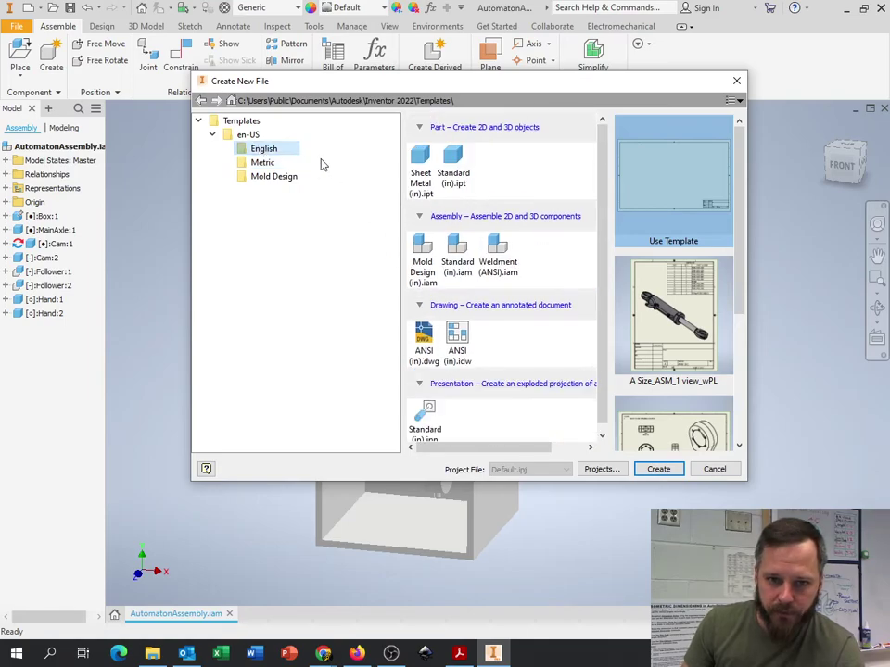
{"action": "left_click", "coordinate": [462, 351]}
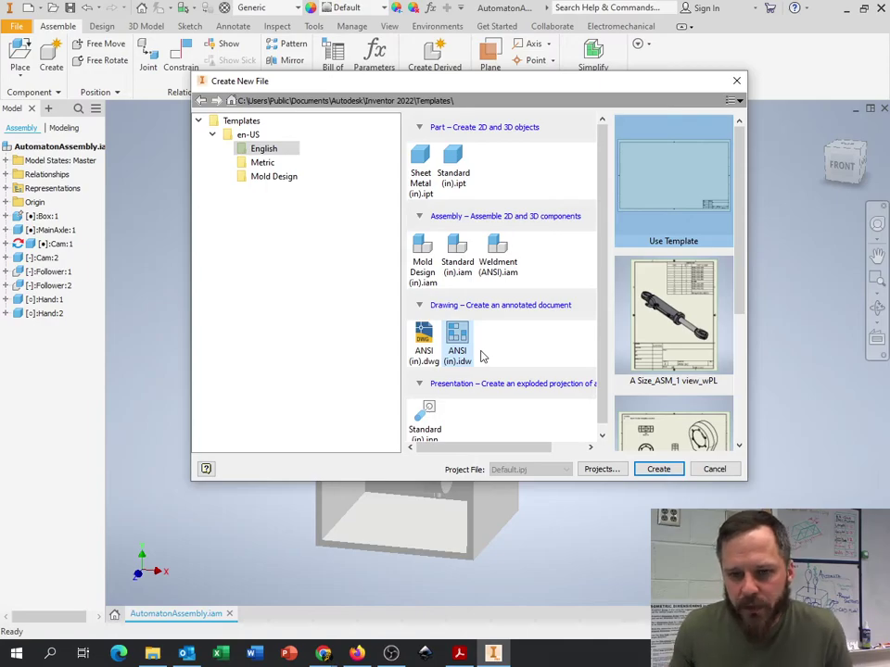
{"action": "left_click", "coordinate": [658, 469]}
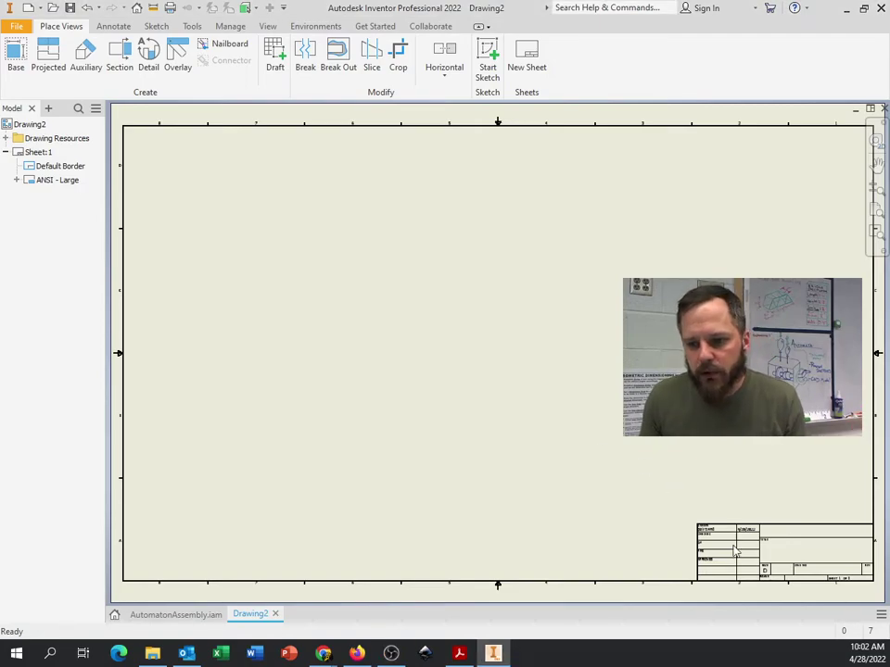
{"action": "scroll", "coordinate": [749, 544], "scroll_direction": "down", "scroll_amount": 2}
{"action": "scroll", "coordinate": [749, 544], "scroll_direction": "up", "scroll_amount": 5}
{"action": "mouse_move", "coordinate": [748, 544]}
{"action": "middle_mouse_down"}
{"action": "mouse_move", "coordinate": [533, 416]}
{"action": "mouse_move", "coordinate": [427, 397]}
{"action": "middle_mouse_up"}
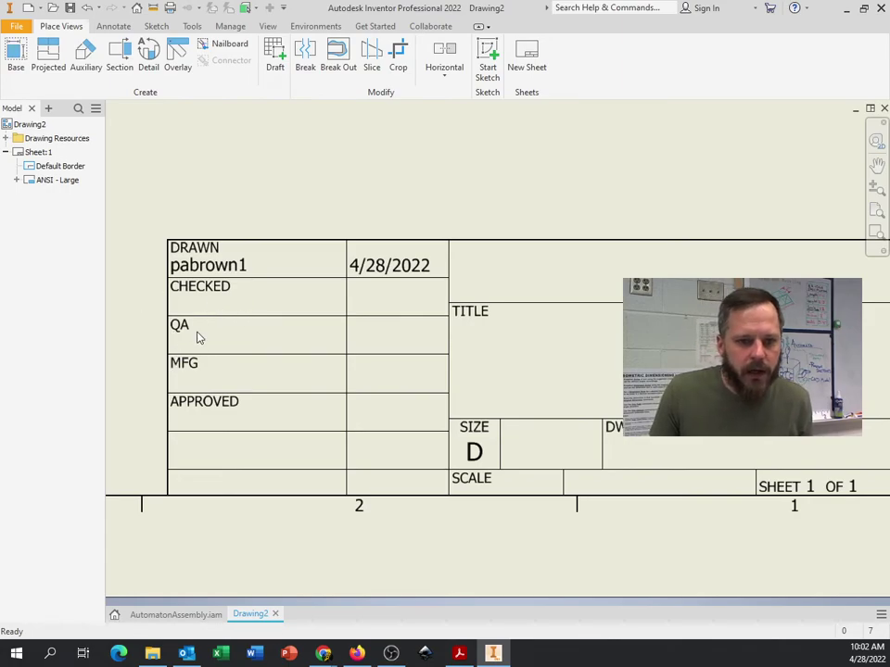
{"action": "mouse_move", "coordinate": [575, 374]}
{"action": "middle_mouse_down"}
{"action": "mouse_move", "coordinate": [370, 375]}
{"action": "mouse_move", "coordinate": [548, 406]}
{"action": "mouse_move", "coordinate": [641, 408]}
{"action": "middle_mouse_up"}
{"action": "scroll", "coordinate": [572, 400], "scroll_direction": "down", "scroll_amount": 4}
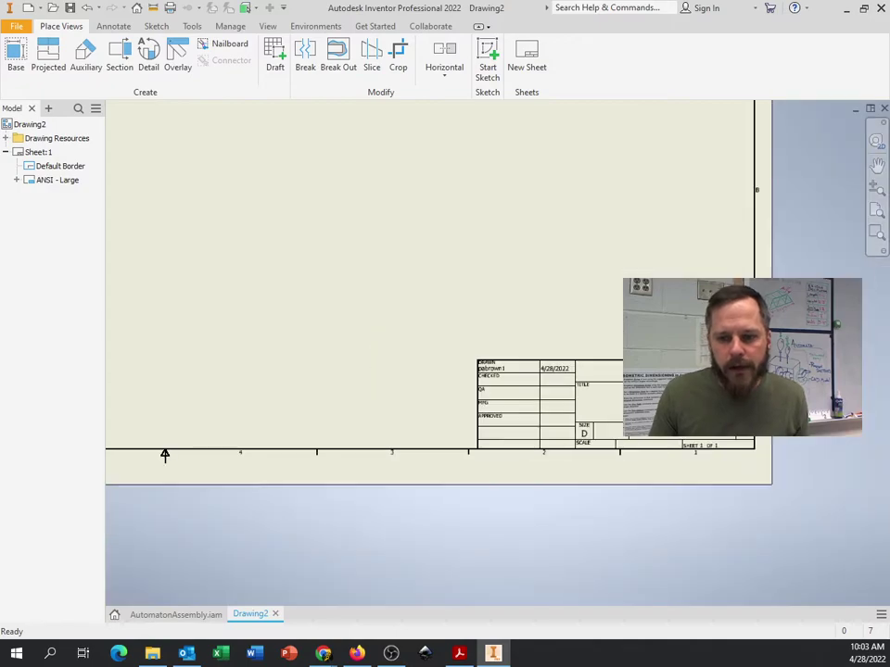
{"action": "scroll", "coordinate": [573, 401], "scroll_direction": "up", "scroll_amount": 5}
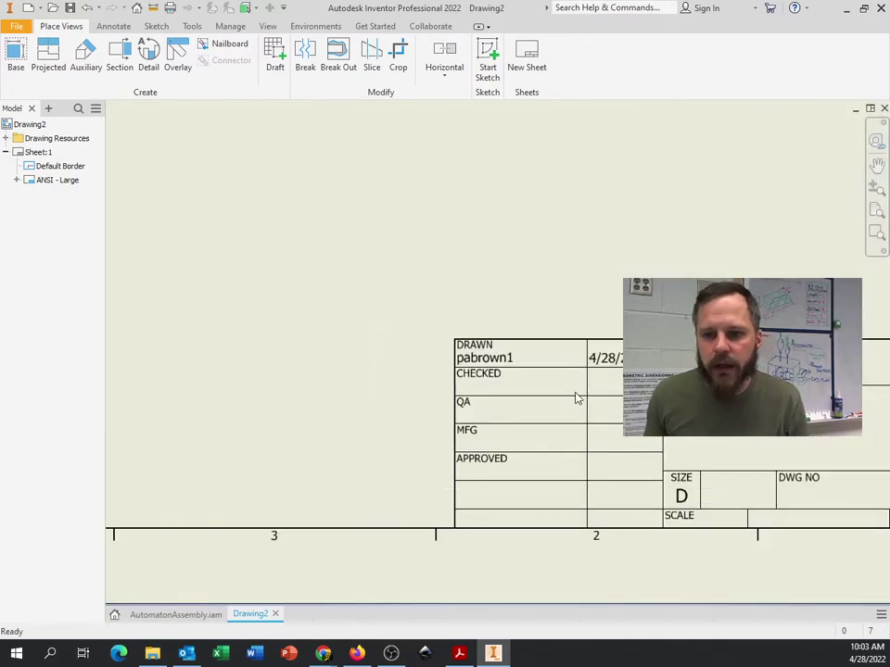
{"action": "scroll", "coordinate": [672, 468], "scroll_direction": "down", "scroll_amount": 4}
{"action": "middle_click_drag", "start_coordinate": [632, 414], "coordinate": [552, 413]}
{"action": "scroll", "coordinate": [552, 413], "scroll_direction": "down", "scroll_amount": 3}
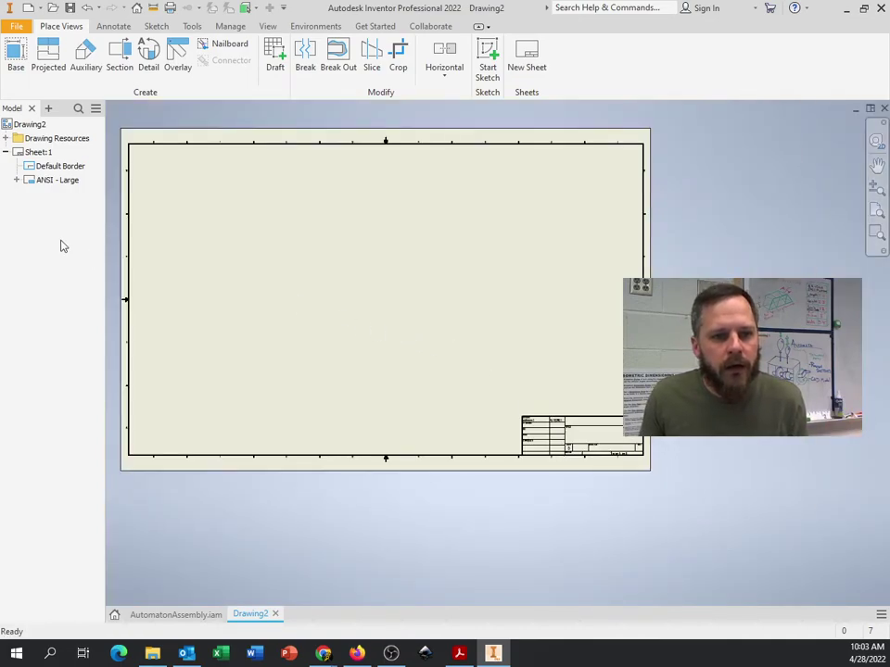
- Delete the ANSI - Large title block and the Default Border from Sheet:1
{"action": "right_click", "coordinate": [56, 184]}
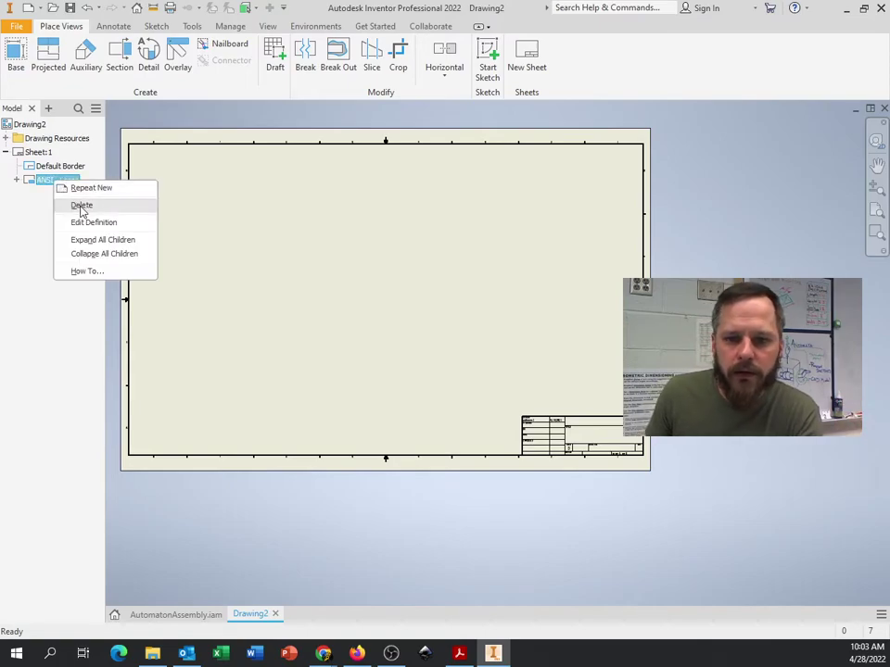
{"action": "left_click", "coordinate": [82, 206]}
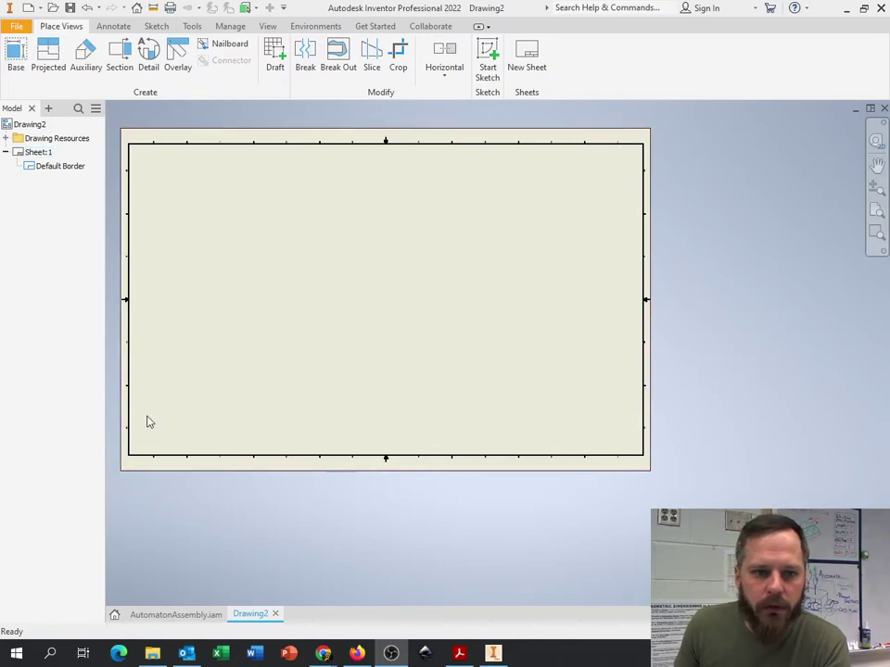
{"action": "left_click", "coordinate": [56, 167]}
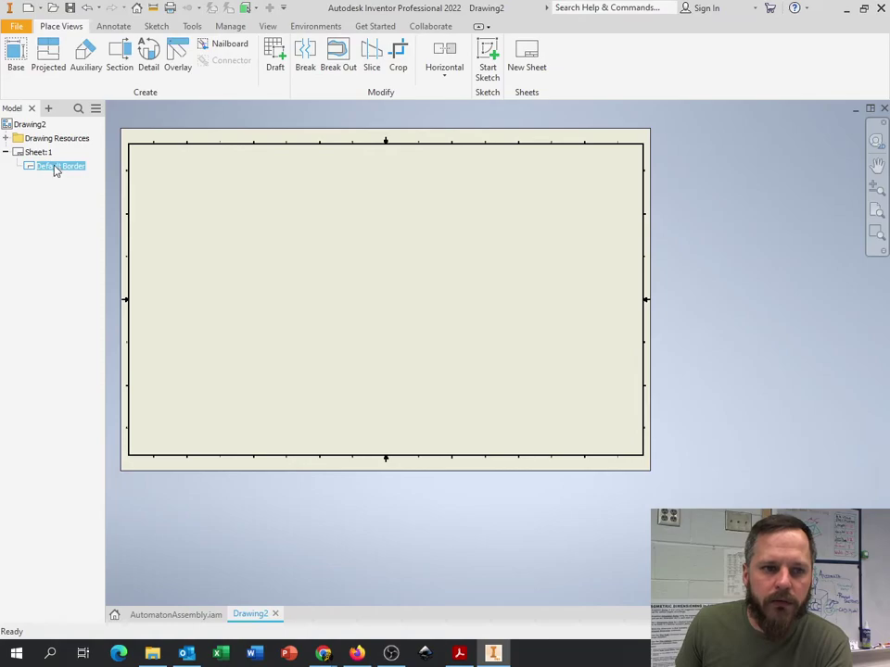
{"action": "right_click", "coordinate": [56, 168]}
{"action": "left_click", "coordinate": [73, 189]}
{"action": "middle_click_drag", "start_coordinate": [356, 258], "coordinate": [415, 296]}
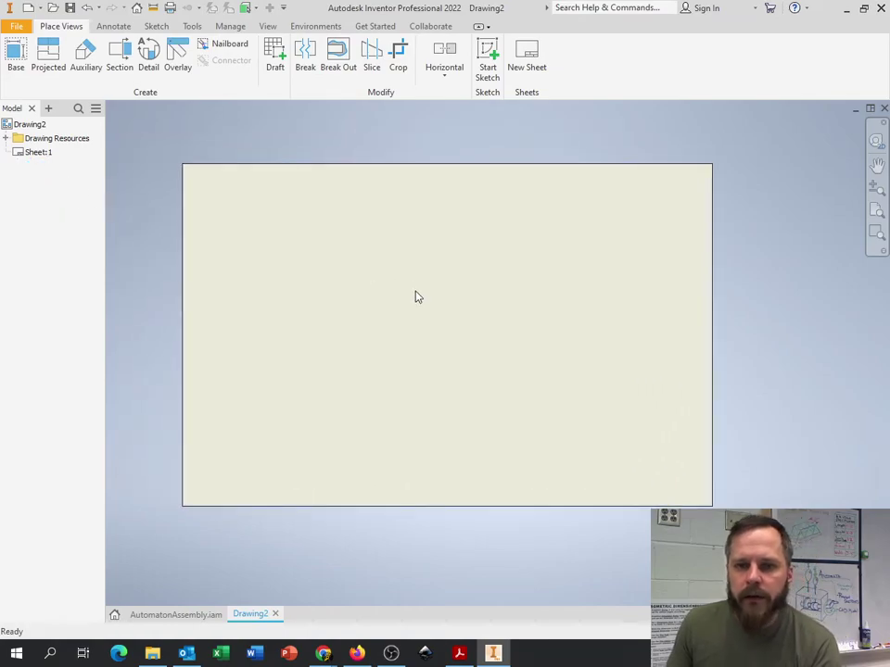
- Edit Sheet:1 to size A in landscape orientation (11.000 × 8.500 in)
{"action": "right_click", "coordinate": [43, 157]}
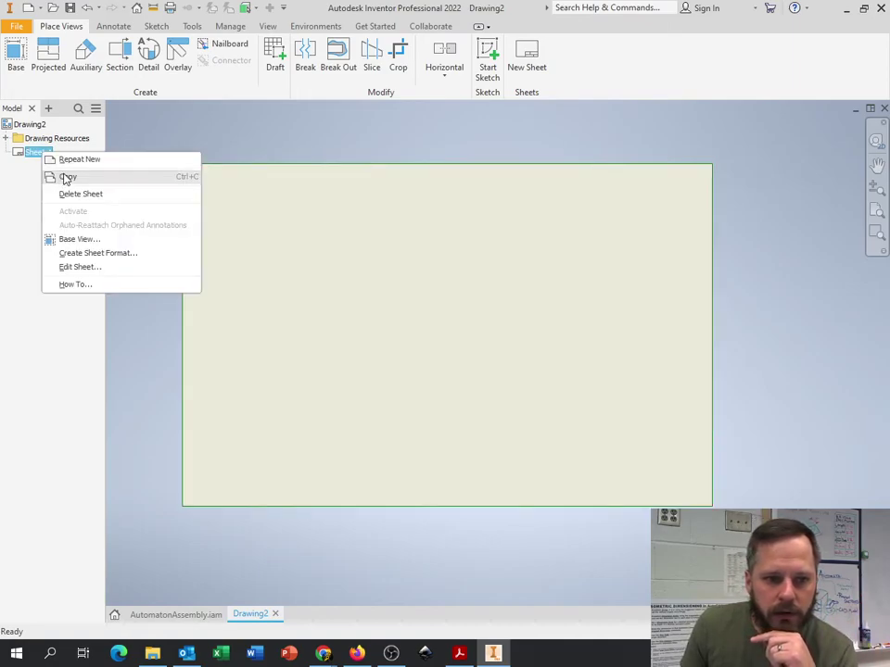
{"action": "left_click", "coordinate": [81, 270]}
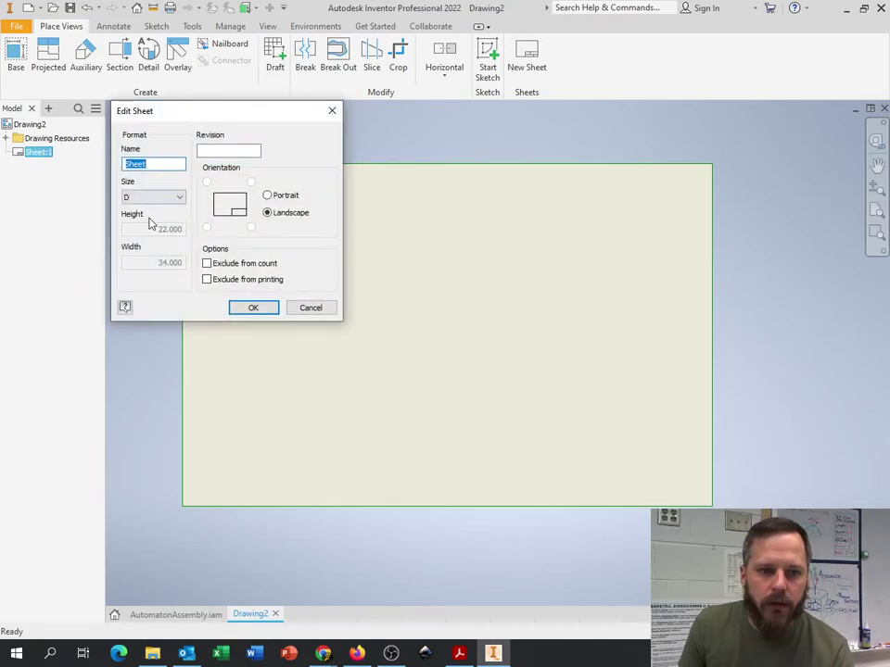
{"action": "left_click", "coordinate": [154, 201]}
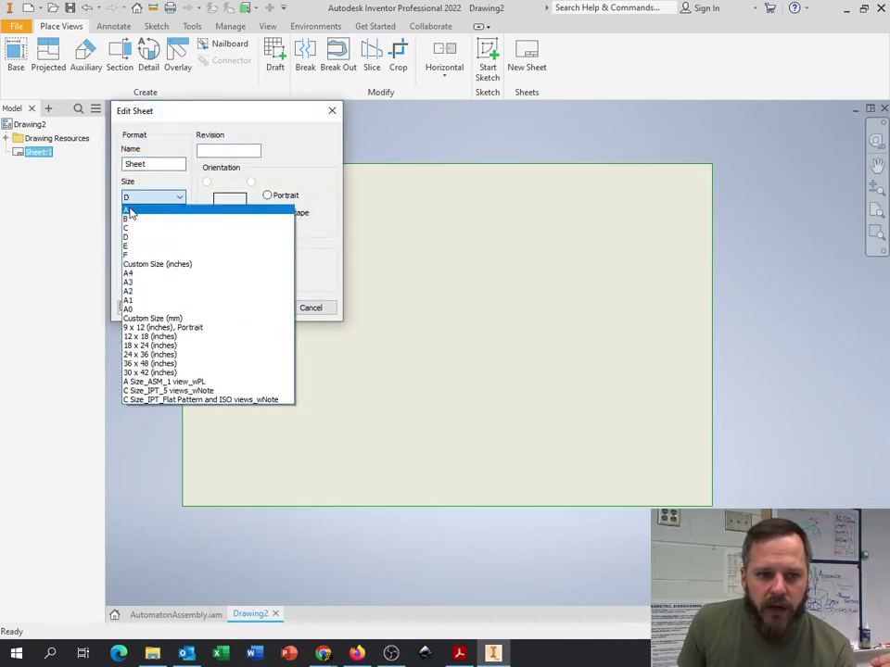
{"action": "left_click", "coordinate": [130, 210]}
{"action": "left_click", "coordinate": [126, 198]}
{"action": "left_click", "coordinate": [127, 198]}
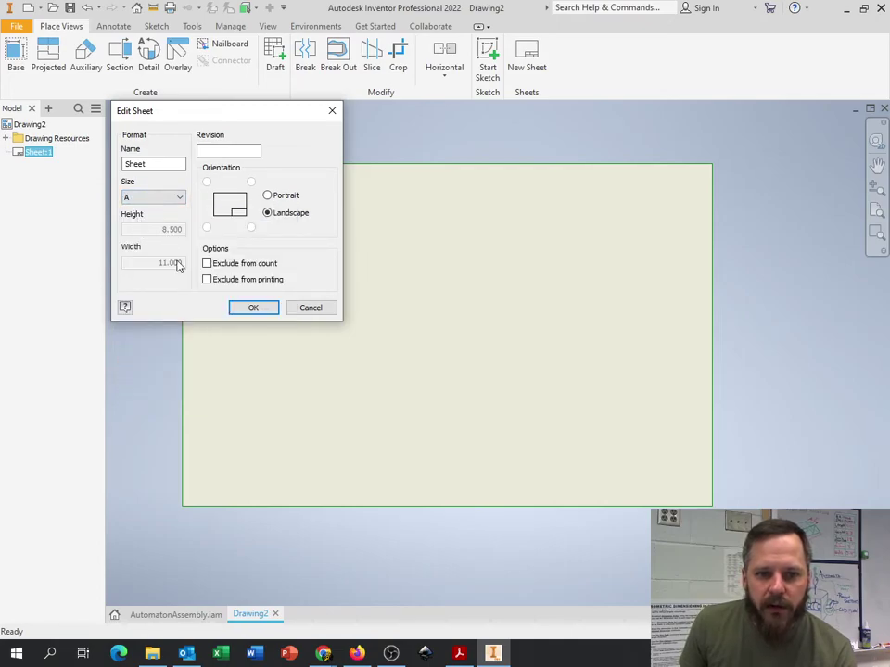
{"action": "left_click", "coordinate": [148, 198]}
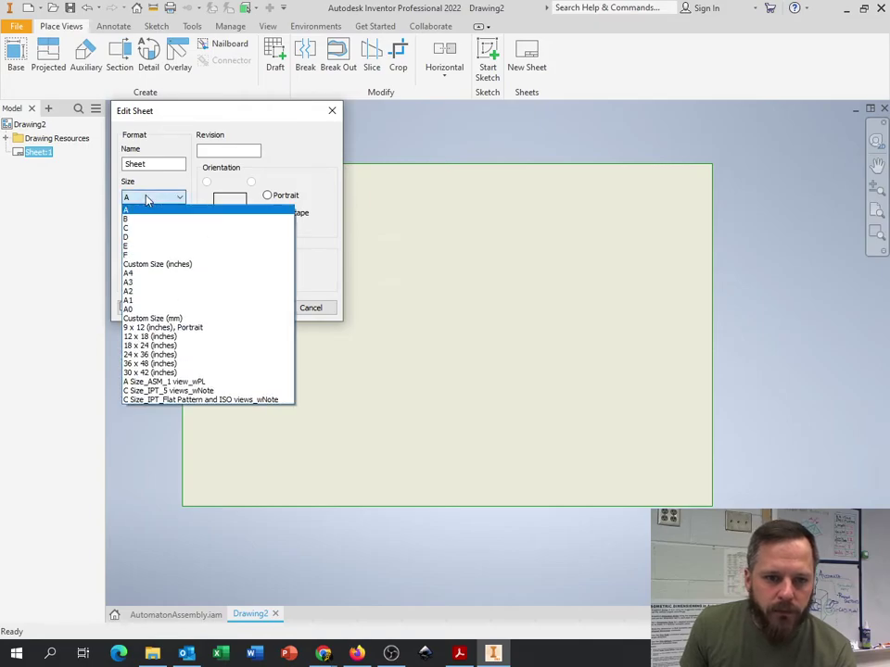
{"action": "left_click", "coordinate": [148, 265]}
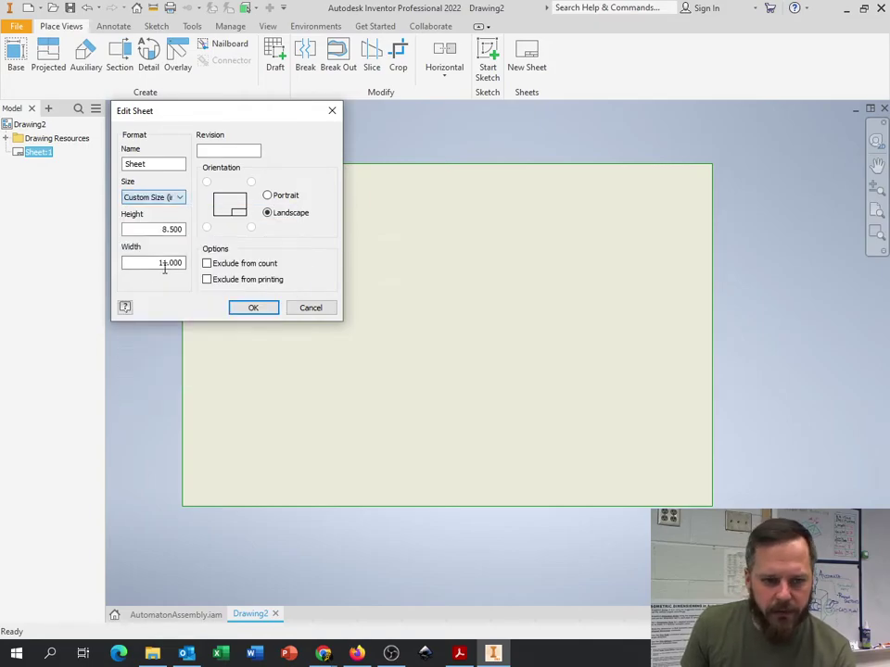
{"action": "left_click", "coordinate": [154, 199]}
{"action": "left_click", "coordinate": [150, 217]}
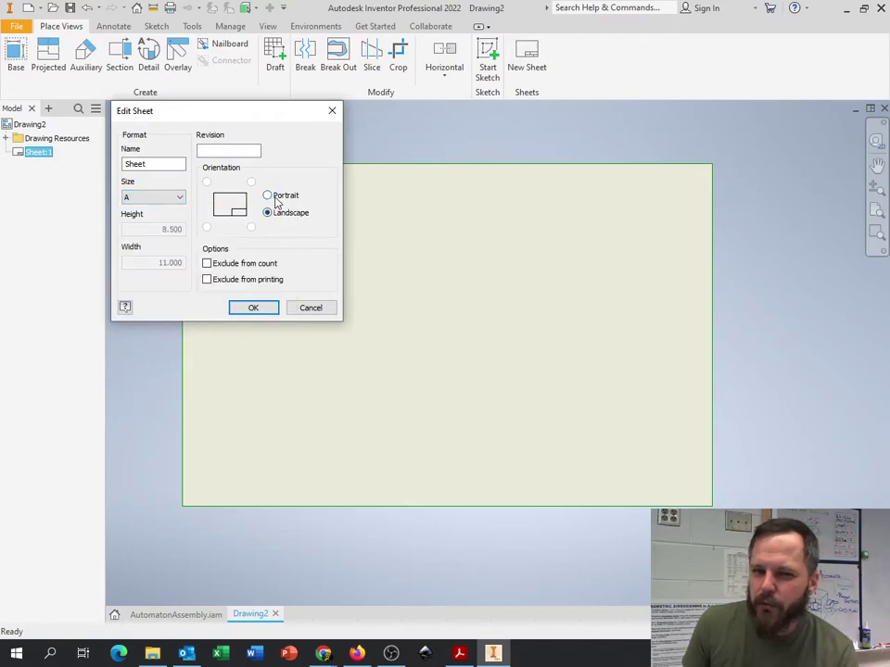
{"action": "left_click", "coordinate": [275, 197]}
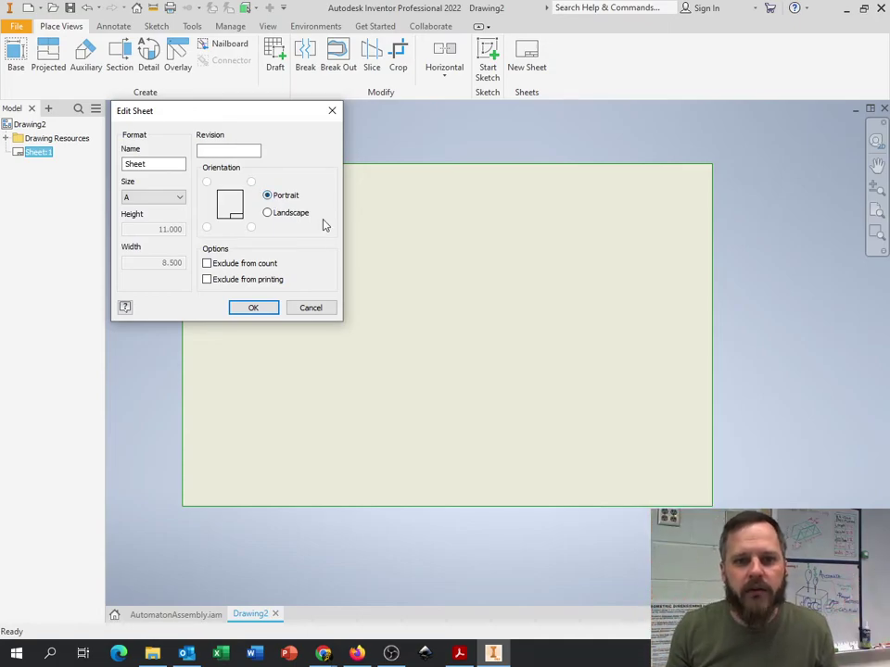
{"action": "left_click", "coordinate": [291, 214]}
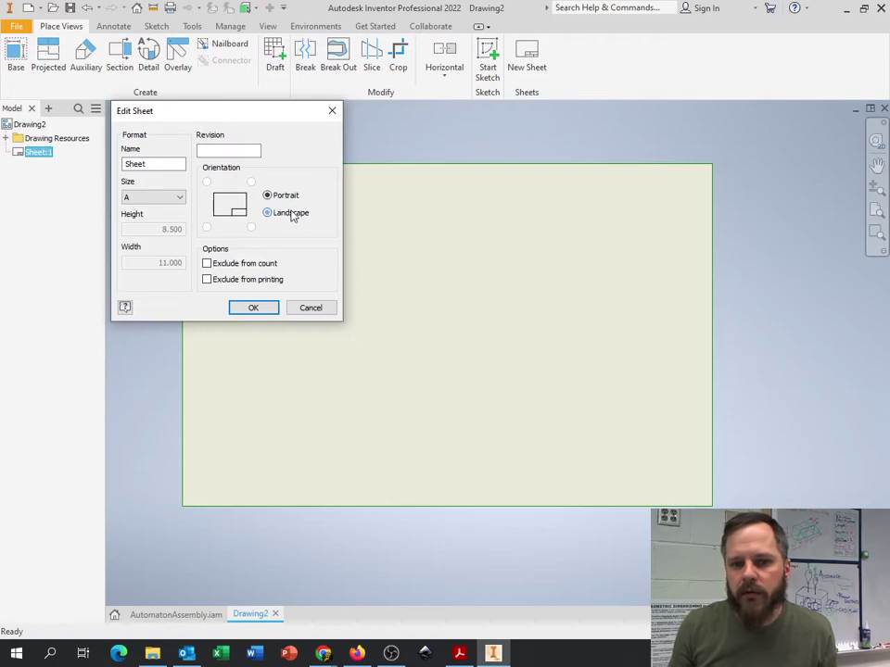
{"action": "left_click", "coordinate": [253, 310]}
{"action": "scroll", "coordinate": [532, 383], "scroll_direction": "down", "scroll_amount": 3}
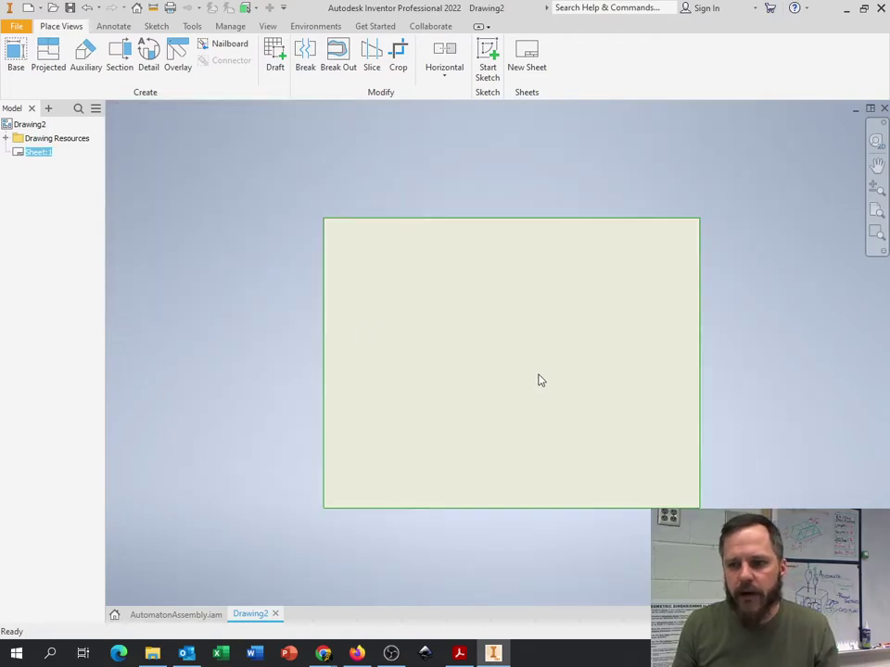
{"action": "middle_click_drag", "start_coordinate": [539, 379], "coordinate": [403, 331]}
{"action": "scroll", "coordinate": [403, 332], "scroll_direction": "up", "scroll_amount": 4}
{"action": "scroll", "coordinate": [401, 332], "scroll_direction": "down", "scroll_amount": 3}
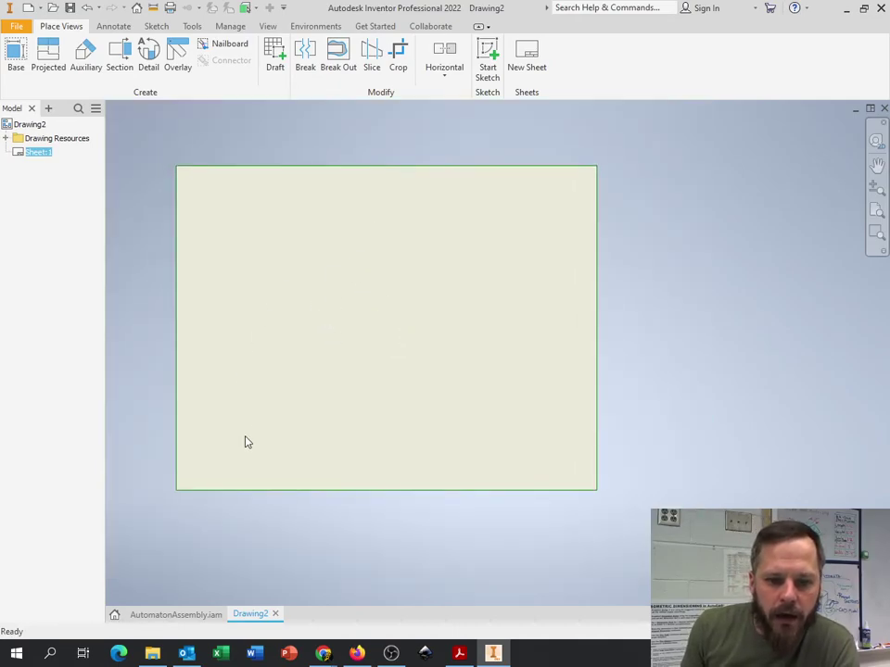
- Start a base view of Automaton\AutomatonAssembly.iam and drag the front view to the sheet's lower-left
{"action": "left_click", "coordinate": [15, 55]}
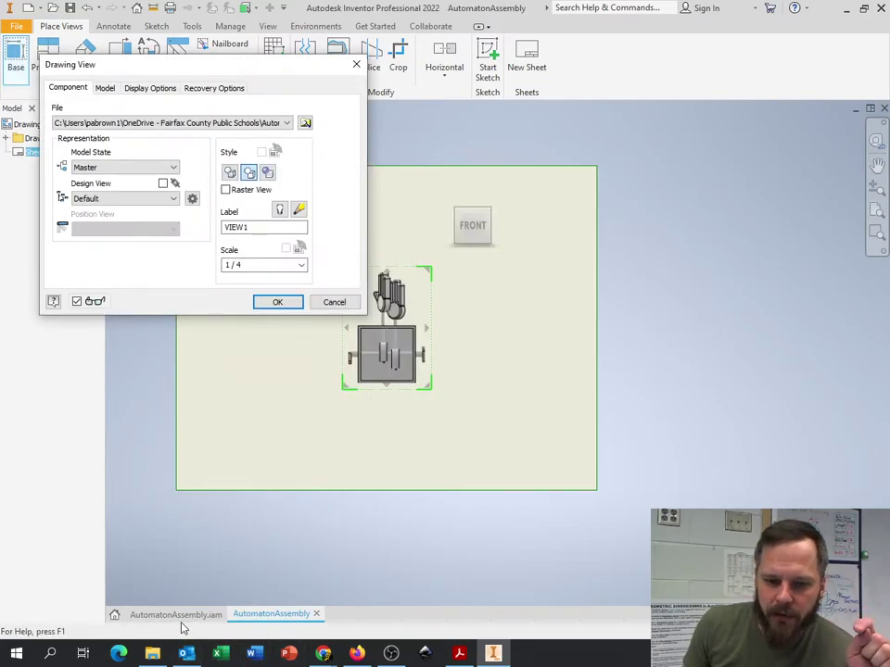
{"action": "left_click", "coordinate": [288, 123]}
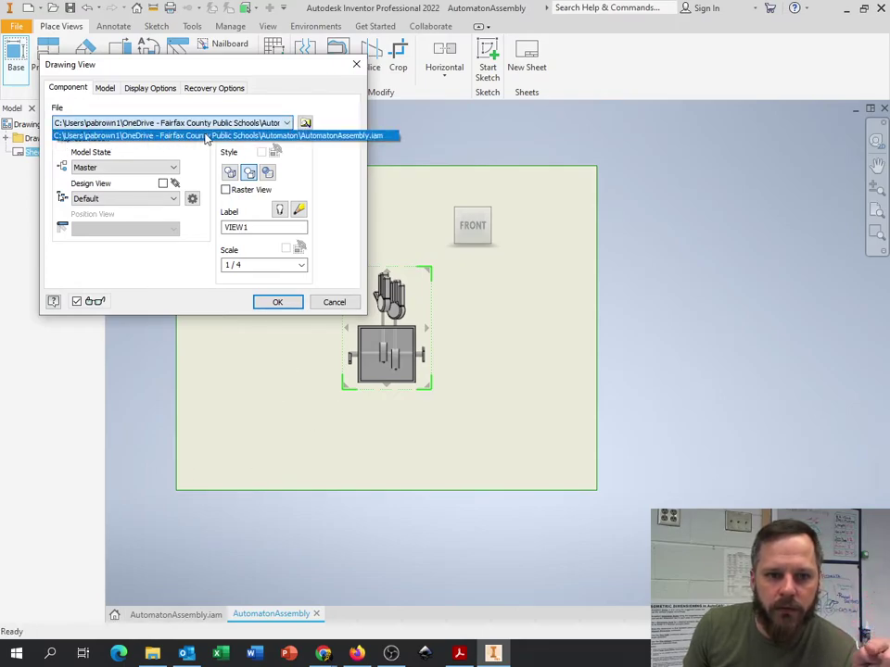
{"action": "left_click", "coordinate": [299, 111]}
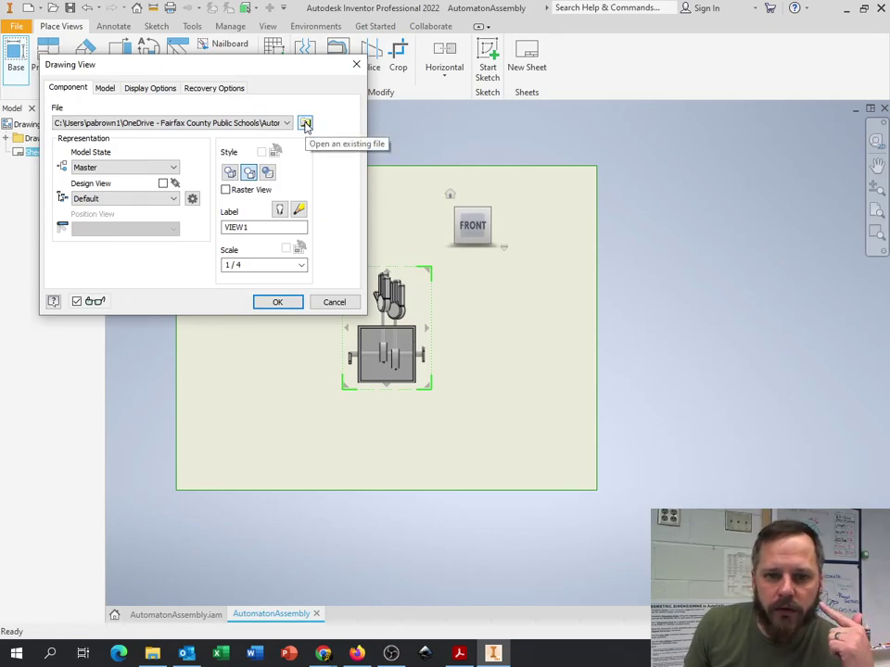
{"action": "left_click", "coordinate": [306, 123]}
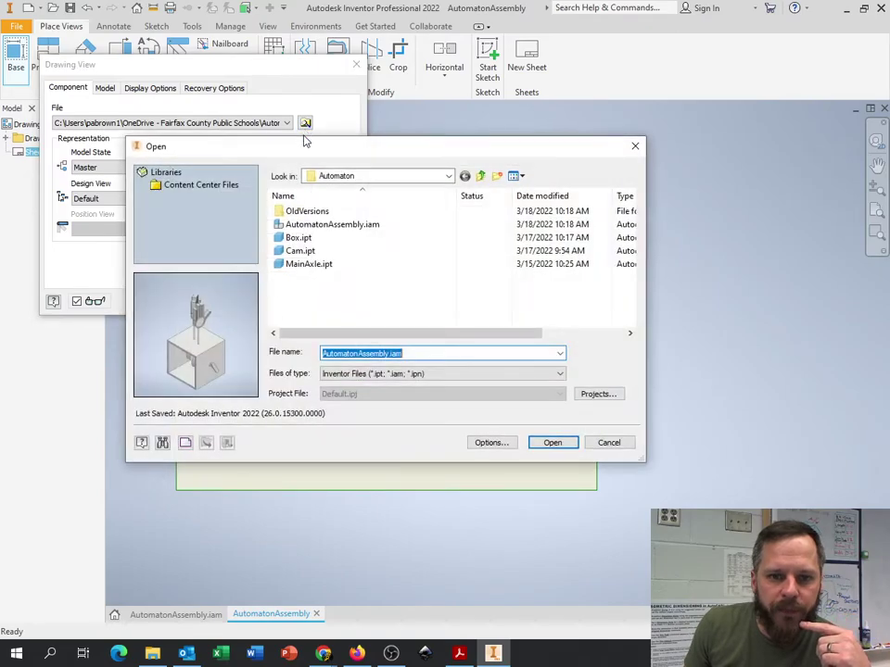
{"action": "left_click", "coordinate": [343, 176]}
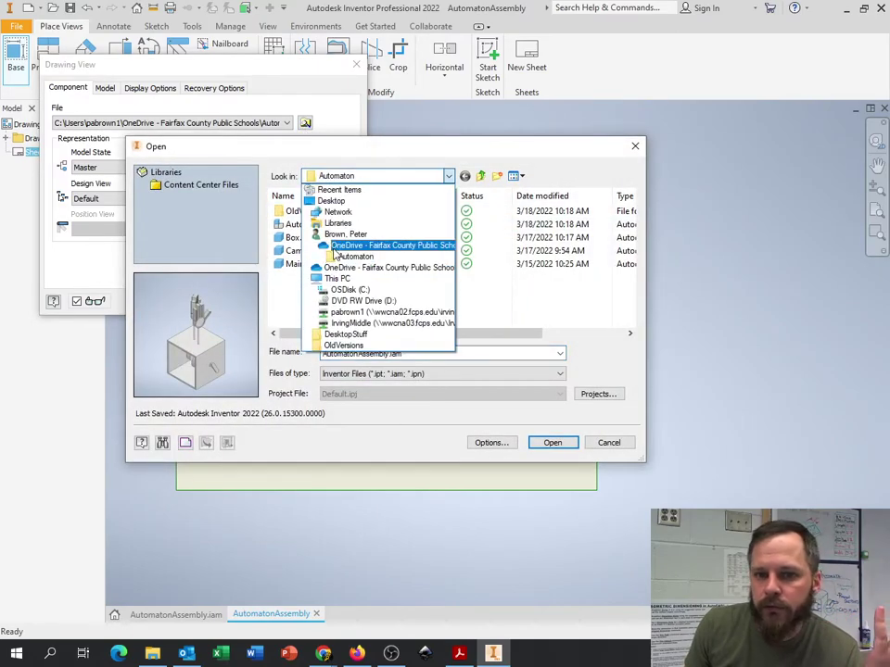
{"action": "left_click", "coordinate": [545, 446]}
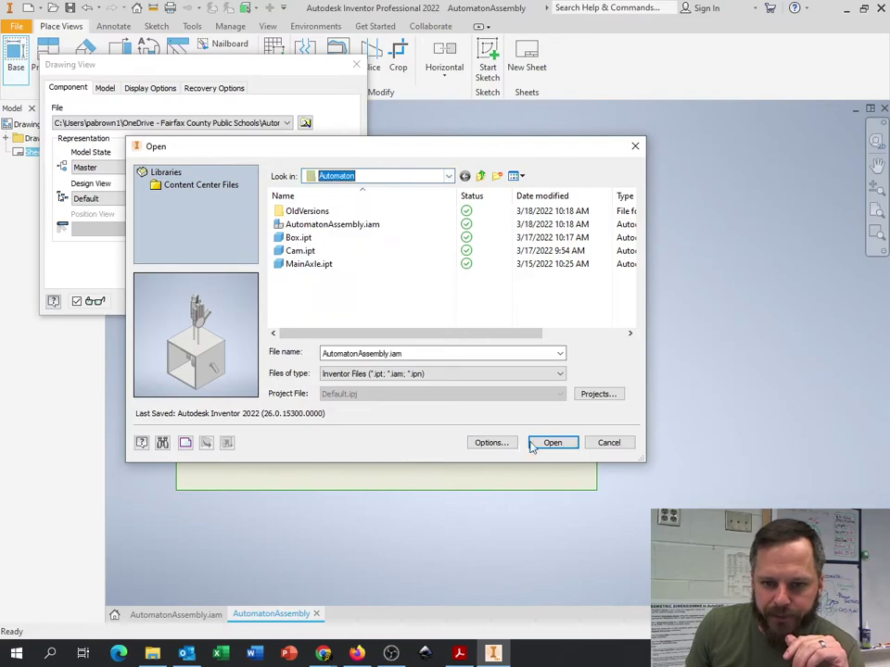
{"action": "left_click", "coordinate": [605, 445]}
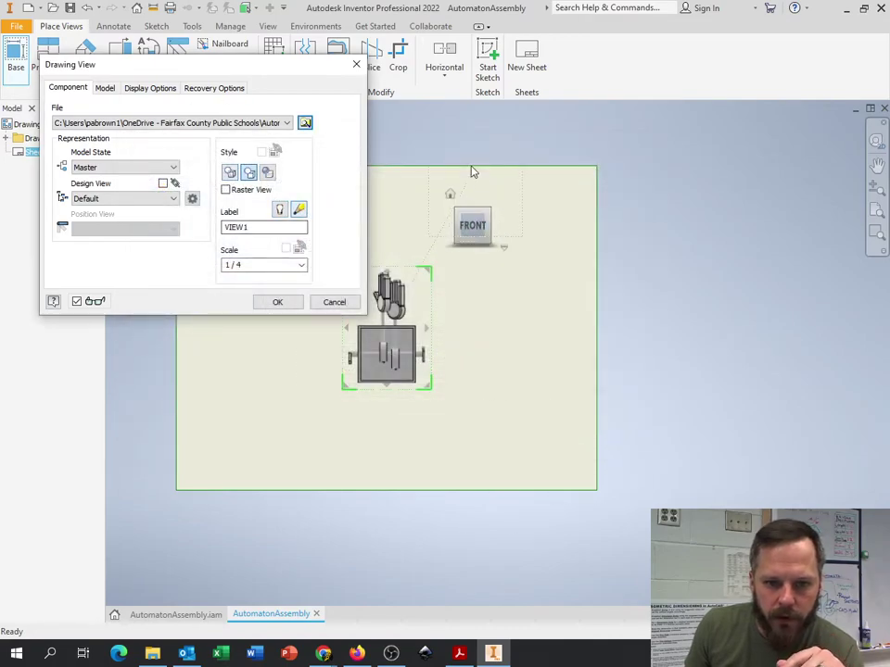
{"action": "mouse_move", "coordinate": [308, 71]}
{"action": "left_mouse_down"}
{"action": "mouse_move", "coordinate": [801, 246]}
{"action": "mouse_move", "coordinate": [818, 143]}
{"action": "left_mouse_up"}
{"action": "left_click_drag", "start_coordinate": [366, 383], "coordinate": [246, 437]}
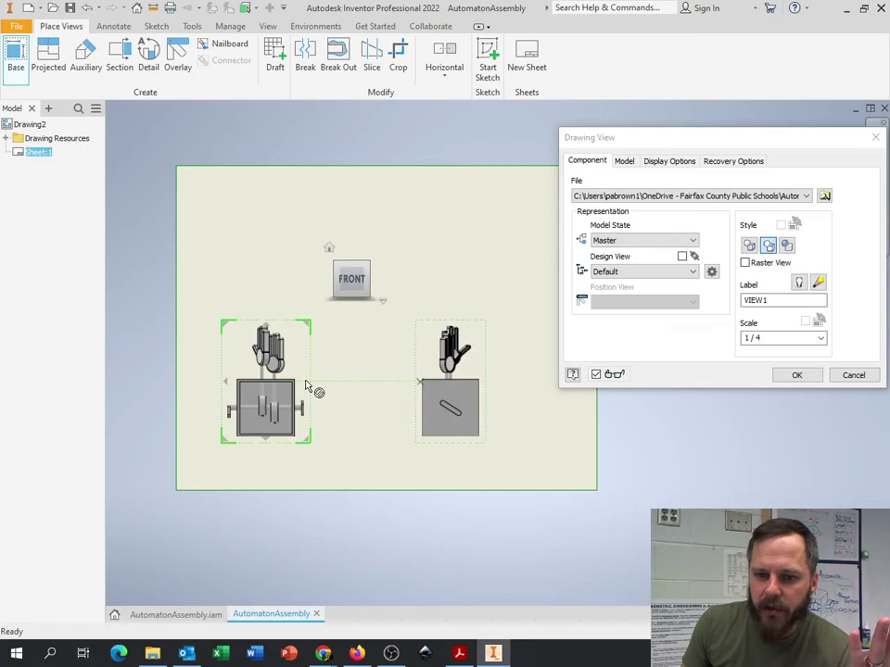
- Project a top view above the front base view and zoom and pan to inspect it
{"action": "left_click", "coordinate": [266, 249]}
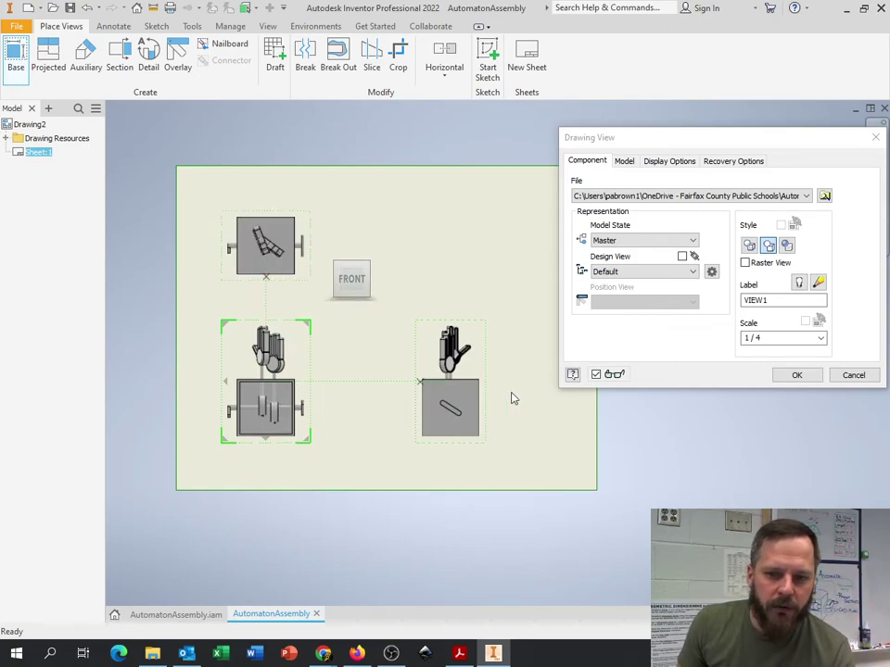
{"action": "scroll", "coordinate": [269, 370], "scroll_direction": "down", "scroll_amount": 1}
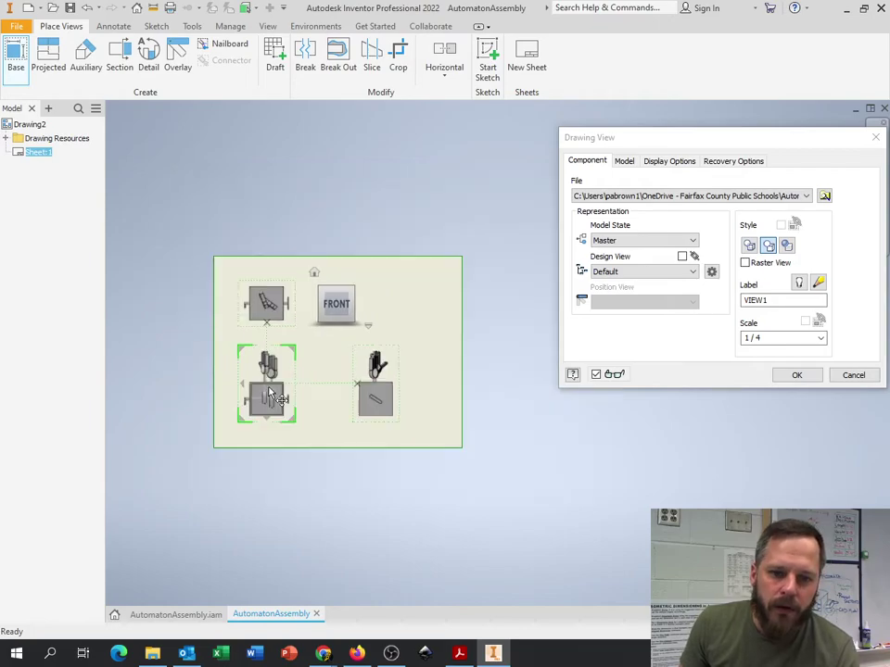
{"action": "scroll", "coordinate": [269, 385], "scroll_direction": "up", "scroll_amount": 4}
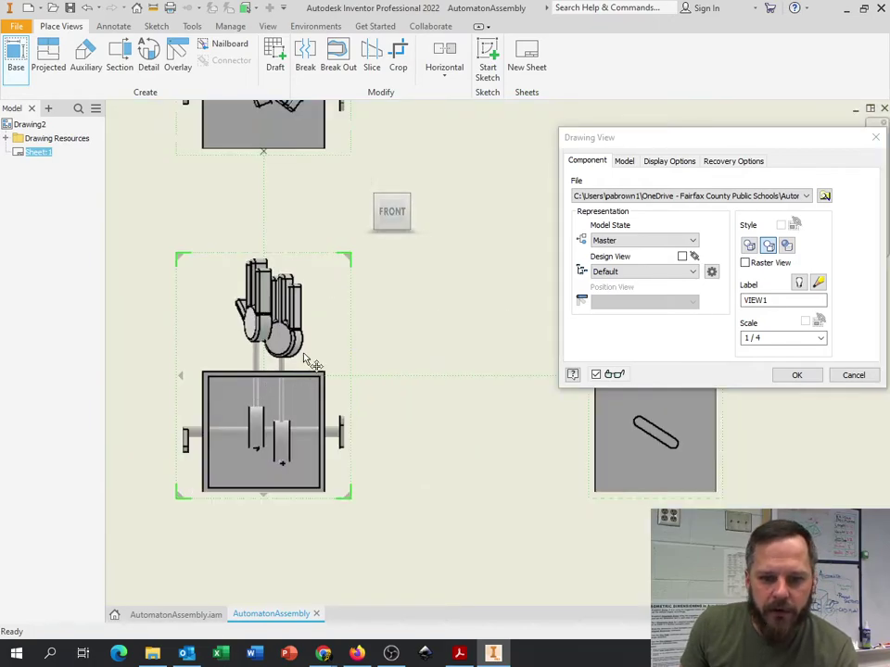
{"action": "mouse_move", "coordinate": [314, 306]}
{"action": "middle_mouse_down"}
{"action": "mouse_move", "coordinate": [292, 433]}
{"action": "mouse_move", "coordinate": [278, 261]}
{"action": "middle_mouse_up"}
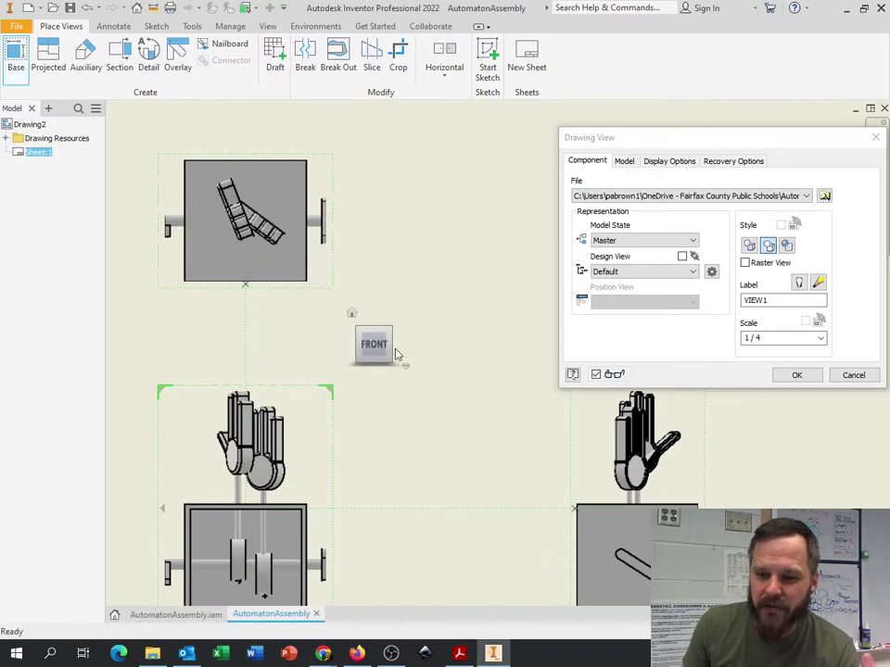
{"action": "scroll", "coordinate": [499, 447], "scroll_direction": "down", "scroll_amount": 3}
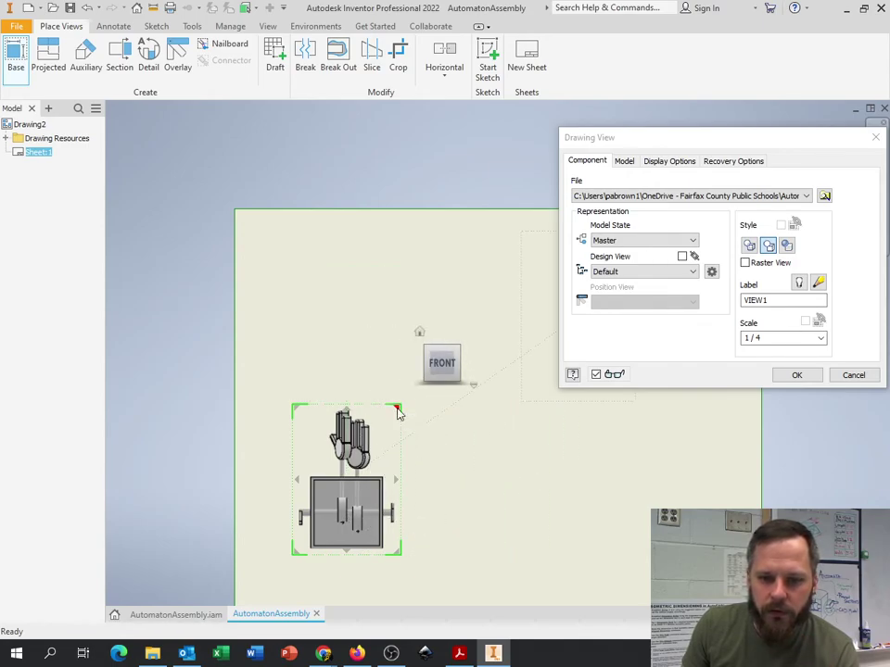
- Project an isometric view beside the front view and set the view scale to 1 / 2
{"action": "left_click_drag", "start_coordinate": [398, 411], "coordinate": [532, 249]}
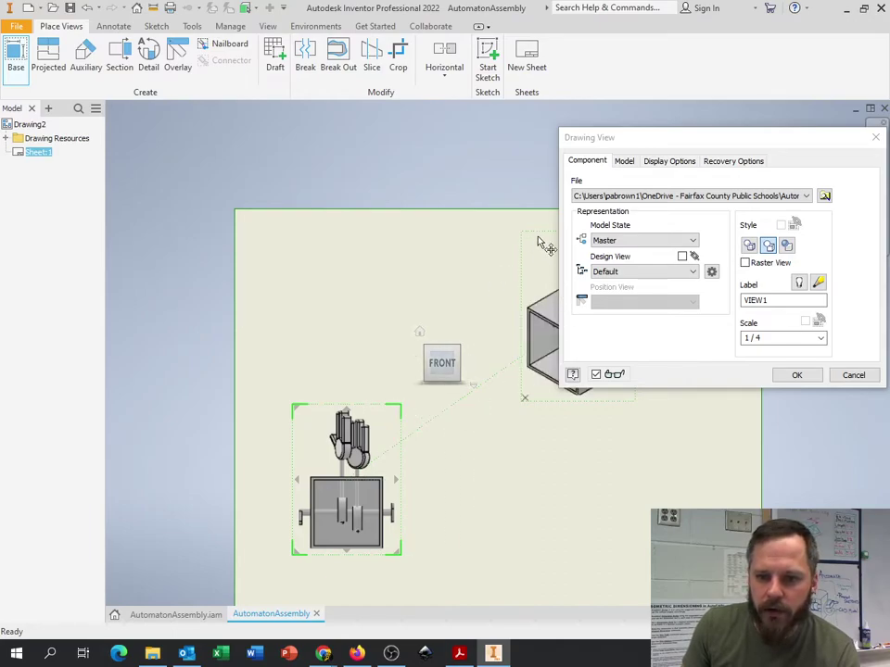
{"action": "left_click_drag", "start_coordinate": [538, 238], "coordinate": [486, 427]}
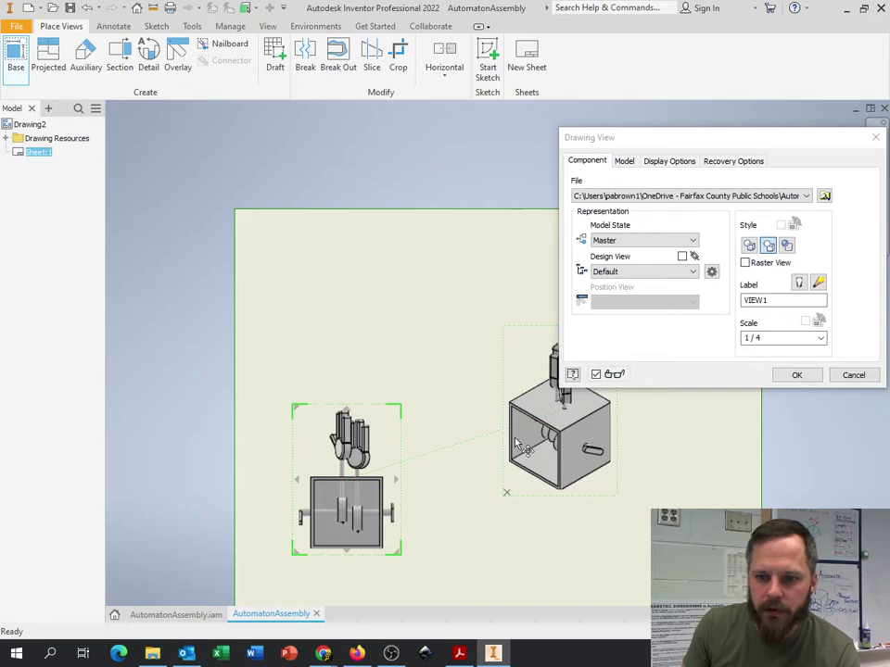
{"action": "middle_click_drag", "start_coordinate": [489, 282], "coordinate": [353, 220]}
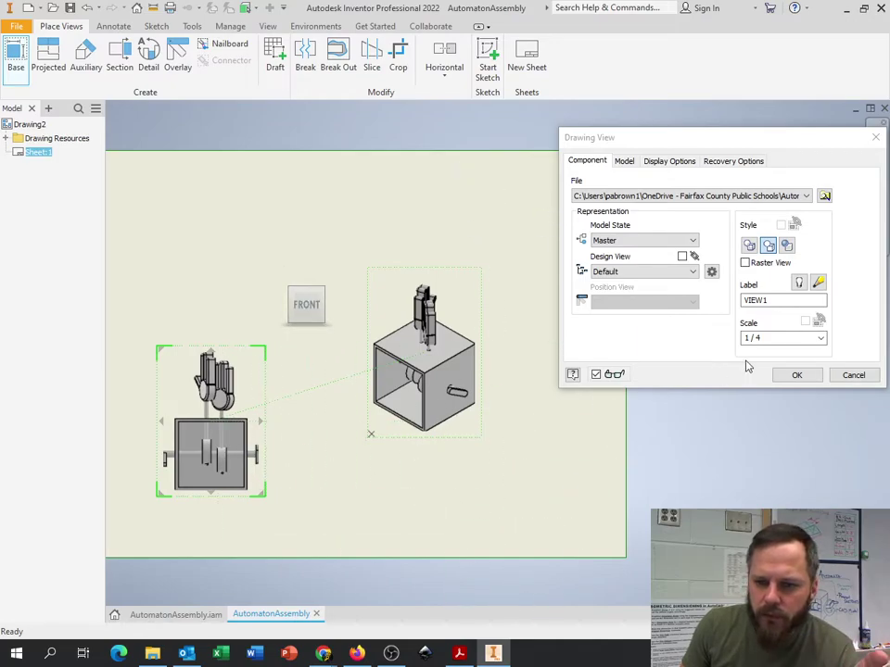
{"action": "left_click", "coordinate": [770, 339]}
{"action": "left_click", "coordinate": [819, 339]}
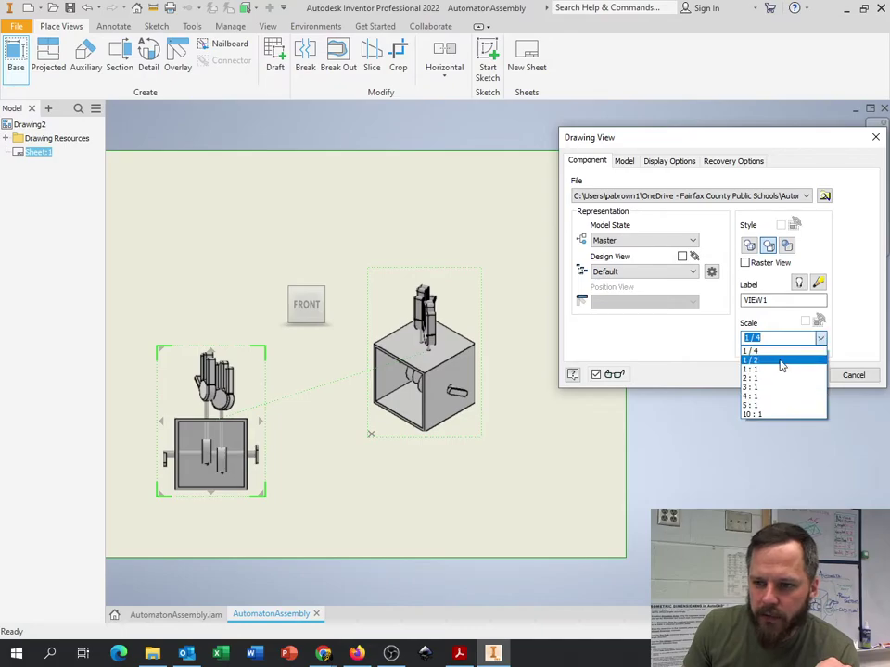
{"action": "left_click", "coordinate": [780, 364]}
- Position the front and isometric views on the sheet and confirm both views
{"action": "left_click_drag", "start_coordinate": [253, 288], "coordinate": [252, 239]}
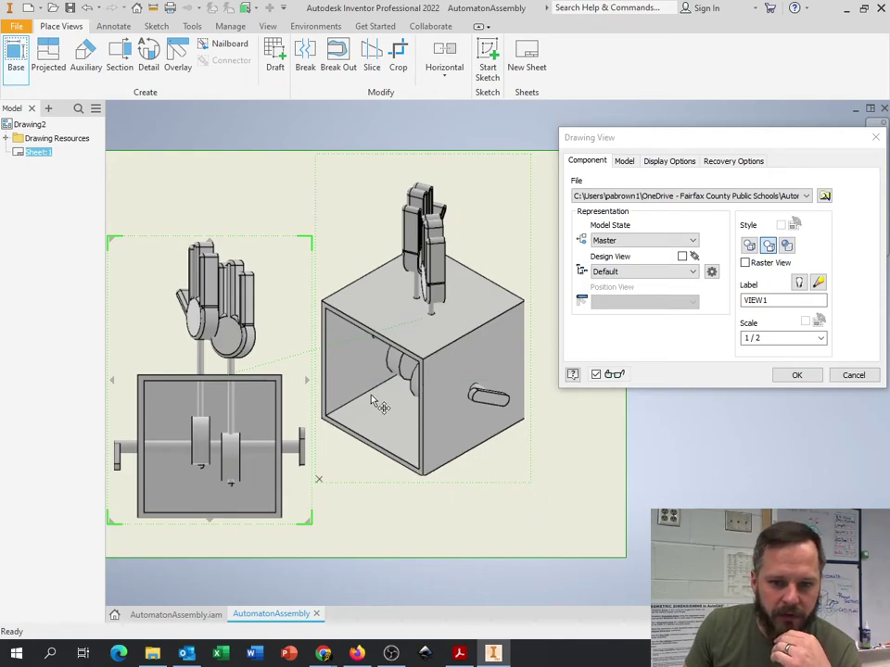
{"action": "mouse_move", "coordinate": [348, 413]}
{"action": "left_mouse_down"}
{"action": "mouse_move", "coordinate": [417, 382]}
{"action": "mouse_move", "coordinate": [382, 363]}
{"action": "left_mouse_up"}
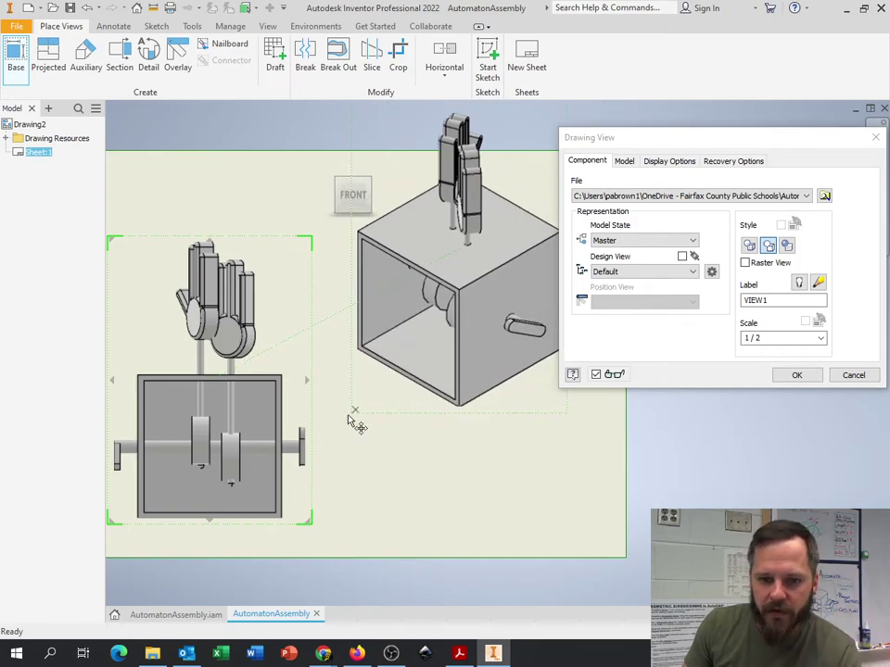
{"action": "left_click_drag", "start_coordinate": [238, 454], "coordinate": [238, 474]}
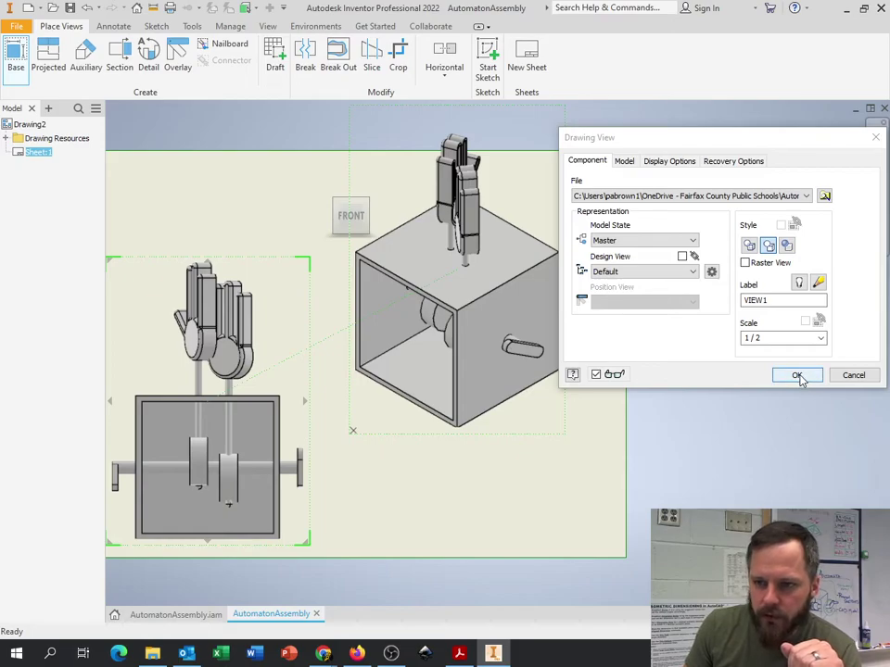
{"action": "left_click", "coordinate": [799, 376]}
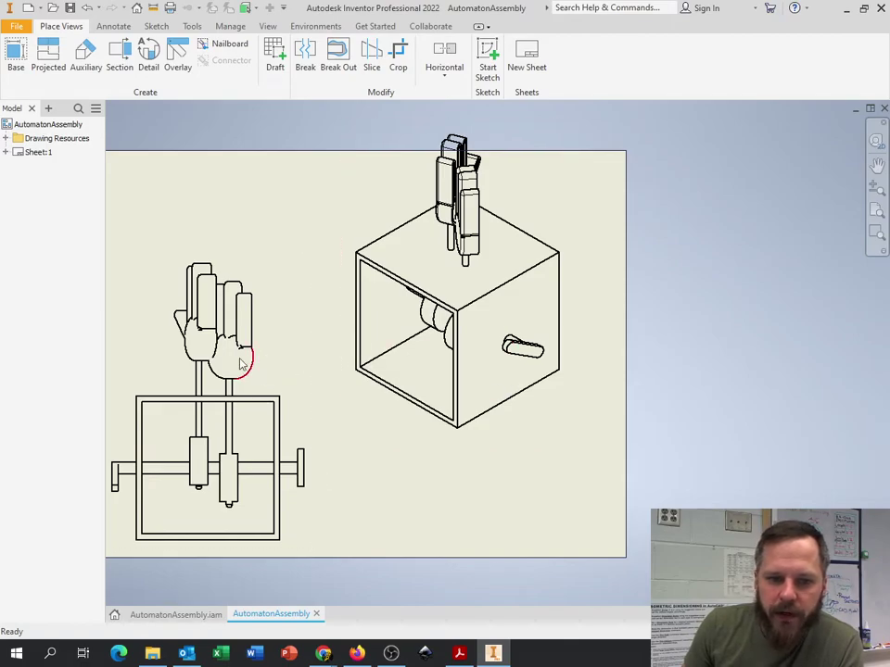
- Switch the front view's display style to Hidden Line
{"action": "left_click", "coordinate": [6, 152]}
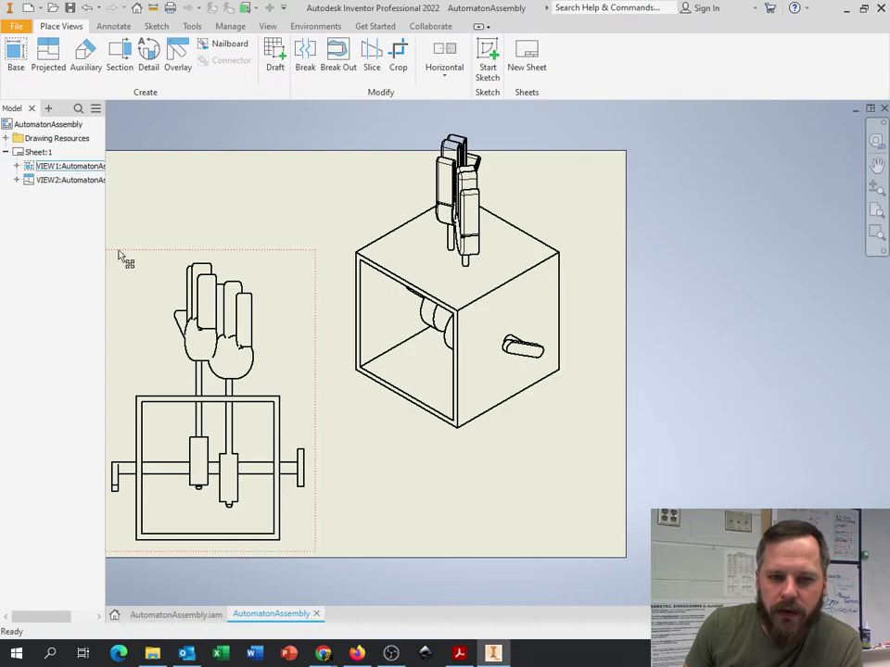
{"action": "double_click", "coordinate": [182, 252]}
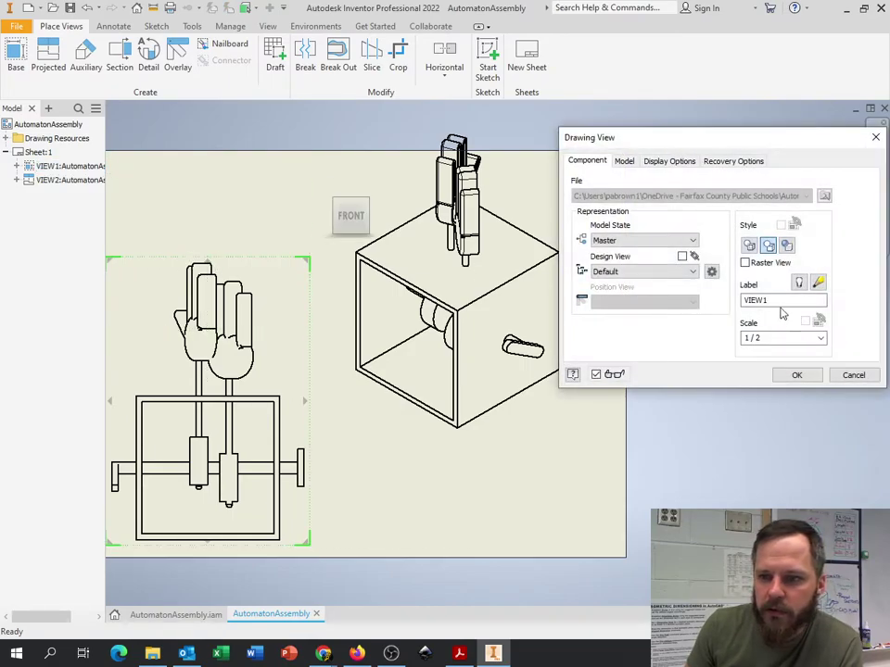
{"action": "left_click", "coordinate": [750, 246]}
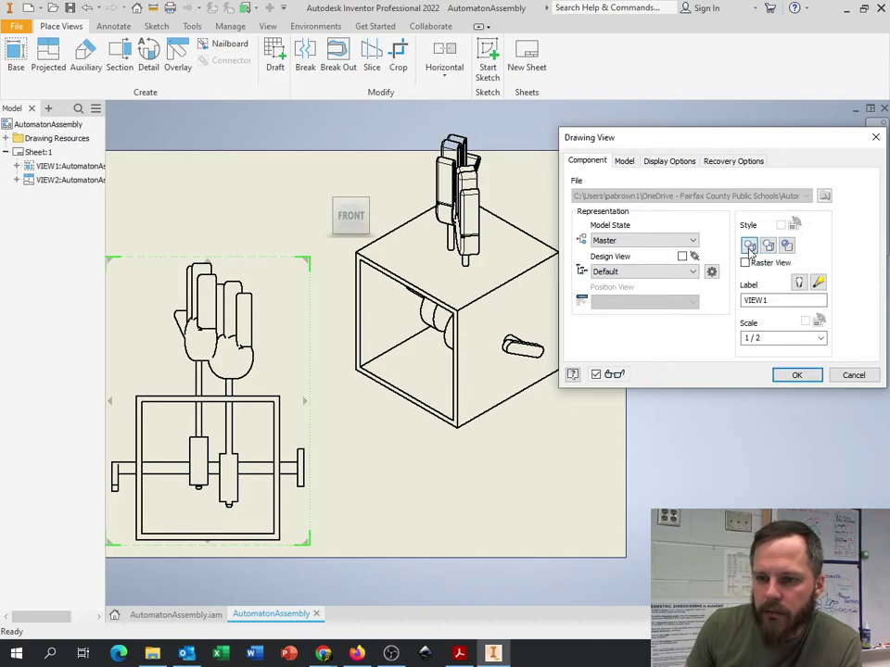
{"action": "left_click", "coordinate": [802, 377]}
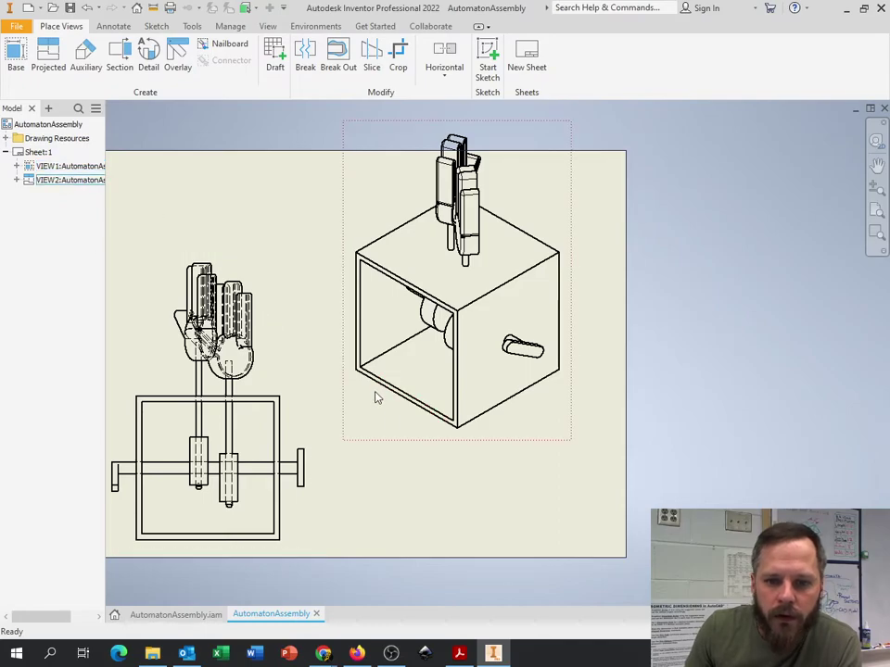
- Move the isometric view lower and change its display style to Shaded
{"action": "mouse_move", "coordinate": [358, 442]}
{"action": "left_mouse_down"}
{"action": "mouse_move", "coordinate": [353, 509]}
{"action": "mouse_move", "coordinate": [372, 546]}
{"action": "left_mouse_up"}
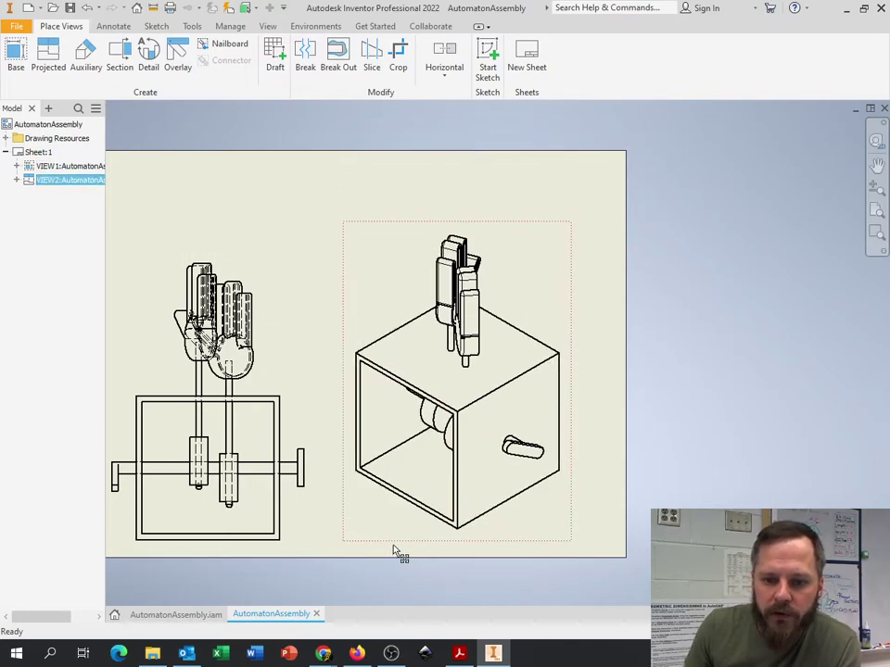
{"action": "double_click", "coordinate": [390, 550]}
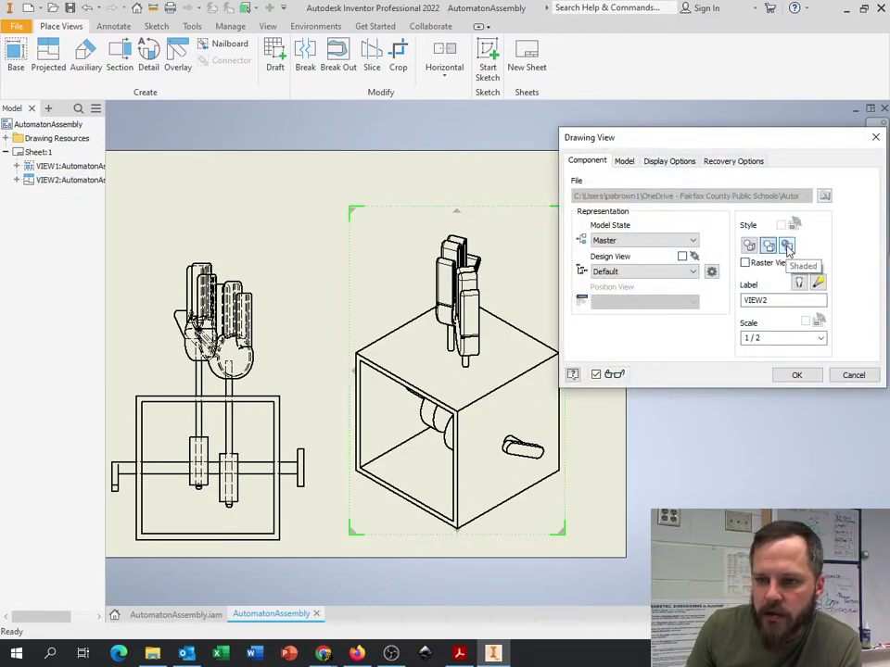
{"action": "left_click", "coordinate": [786, 246]}
{"action": "left_click", "coordinate": [796, 374]}
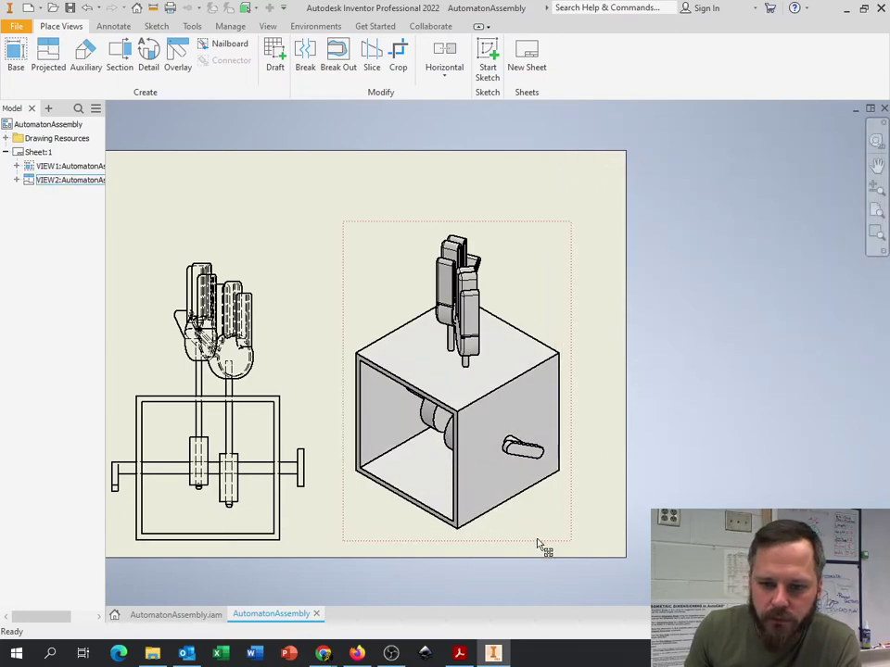
- Shift the isometric view right and the front view up-right for balanced spacing
{"action": "left_click_drag", "start_coordinate": [538, 545], "coordinate": [566, 551]}
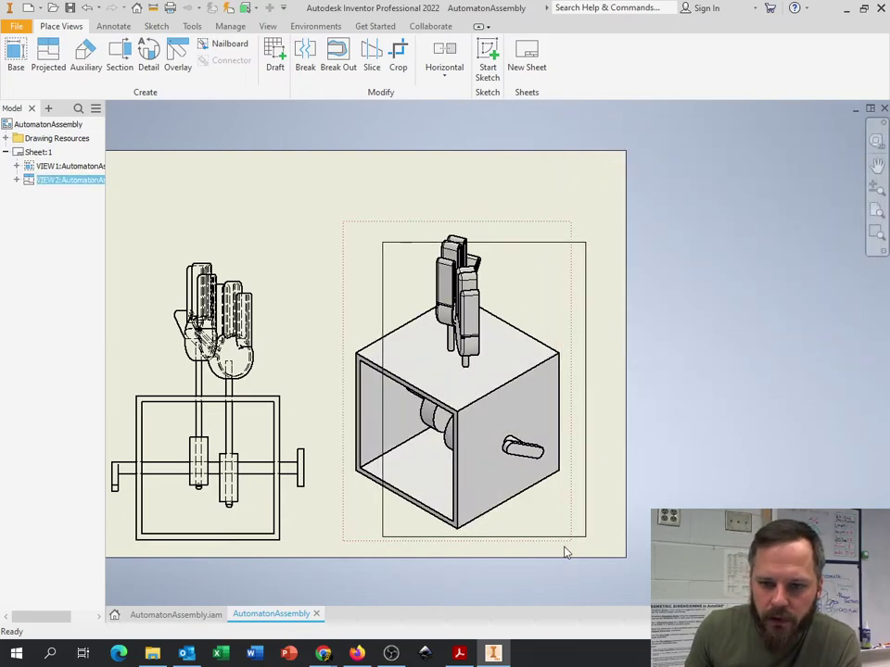
{"action": "left_click", "coordinate": [272, 224]}
{"action": "middle_click_drag", "start_coordinate": [609, 314], "coordinate": [645, 301]}
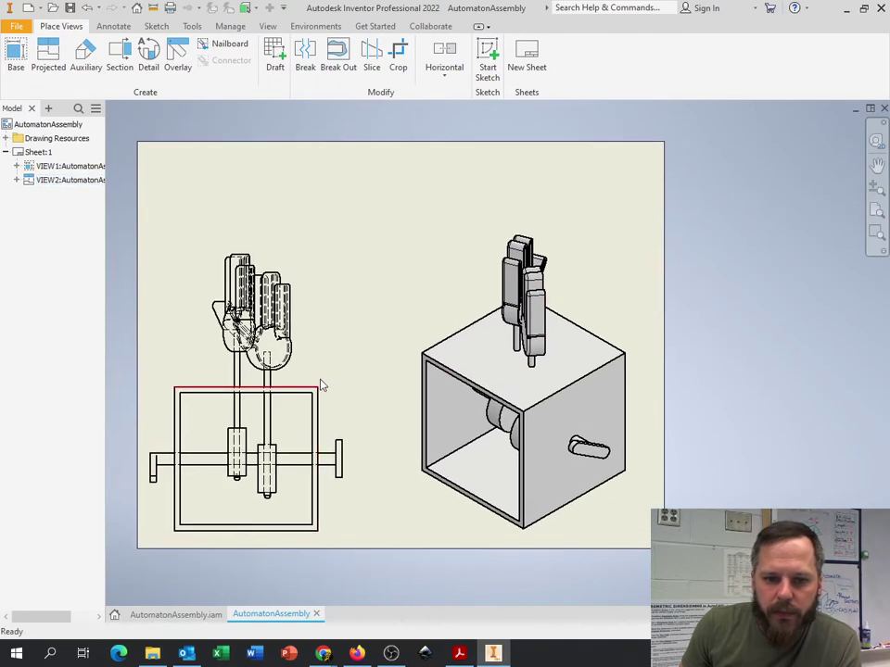
{"action": "mouse_move", "coordinate": [354, 378]}
{"action": "left_mouse_down"}
{"action": "mouse_move", "coordinate": [365, 353]}
{"action": "mouse_move", "coordinate": [391, 342]}
{"action": "left_mouse_up"}
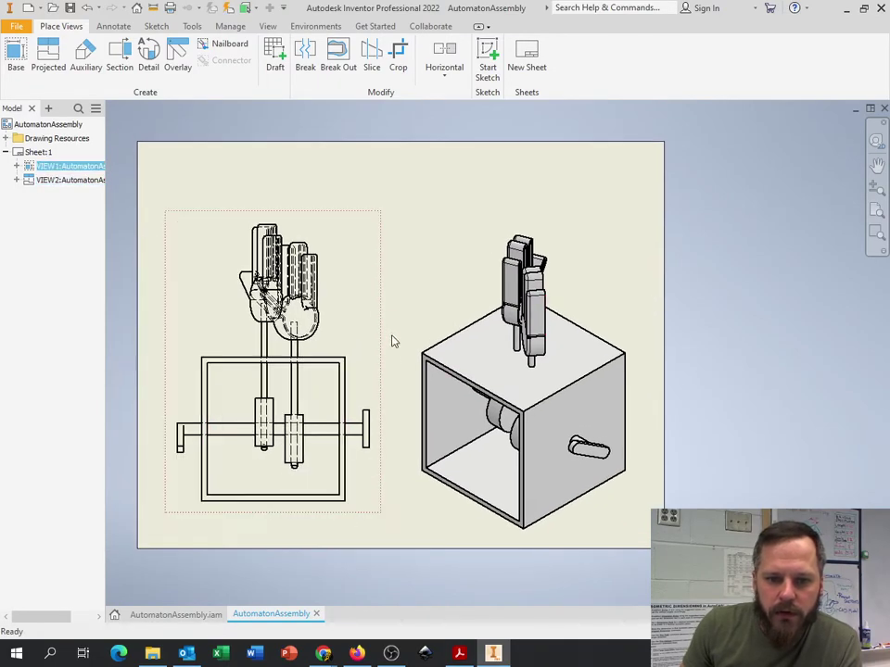
- Add a parts list sourced from the front view, enabling the assembly's BOM view
{"action": "left_click", "coordinate": [113, 27]}
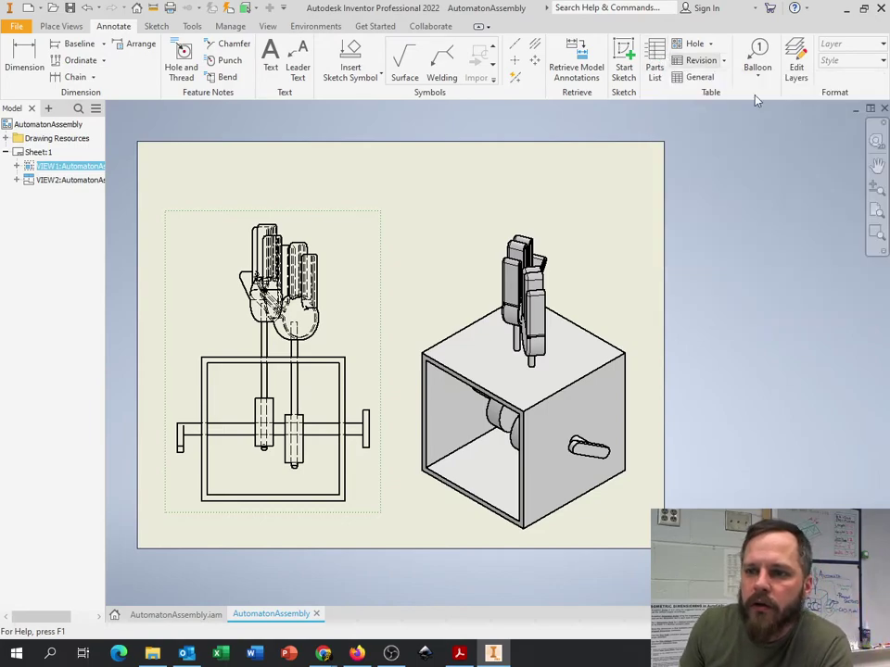
{"action": "left_click", "coordinate": [656, 65]}
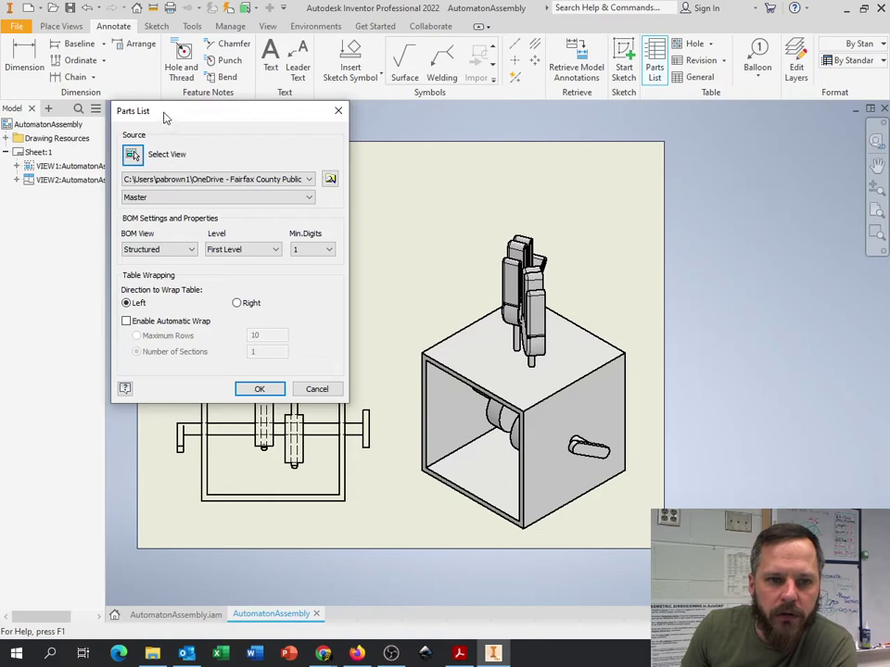
{"action": "left_click_drag", "start_coordinate": [168, 114], "coordinate": [428, 56]}
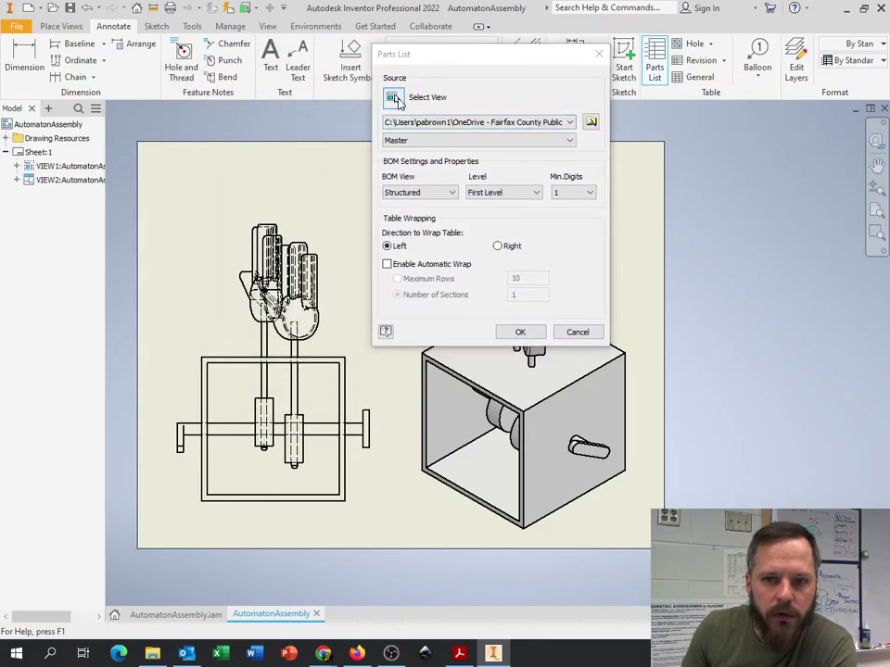
{"action": "left_click", "coordinate": [396, 99]}
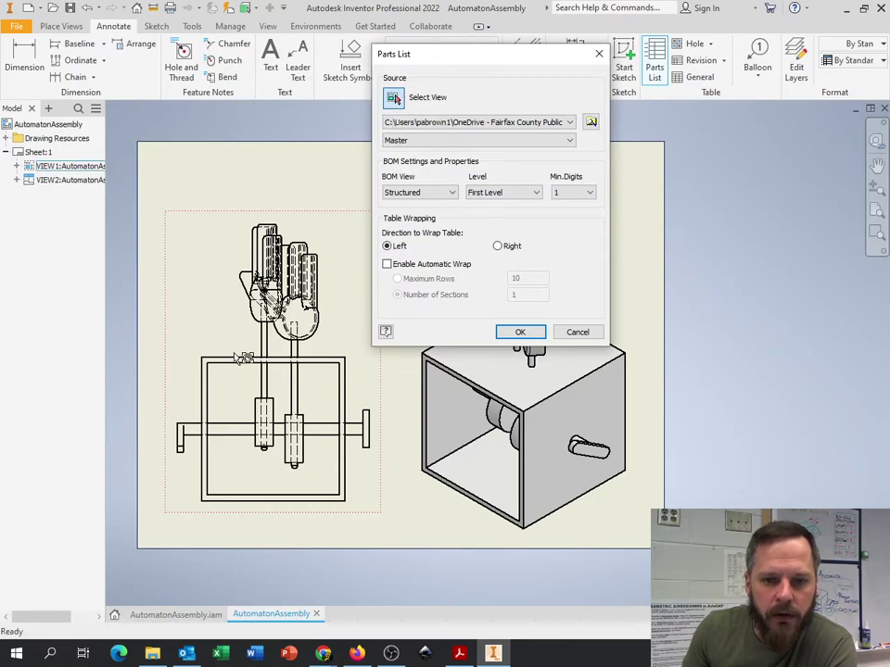
{"action": "left_click", "coordinate": [236, 370]}
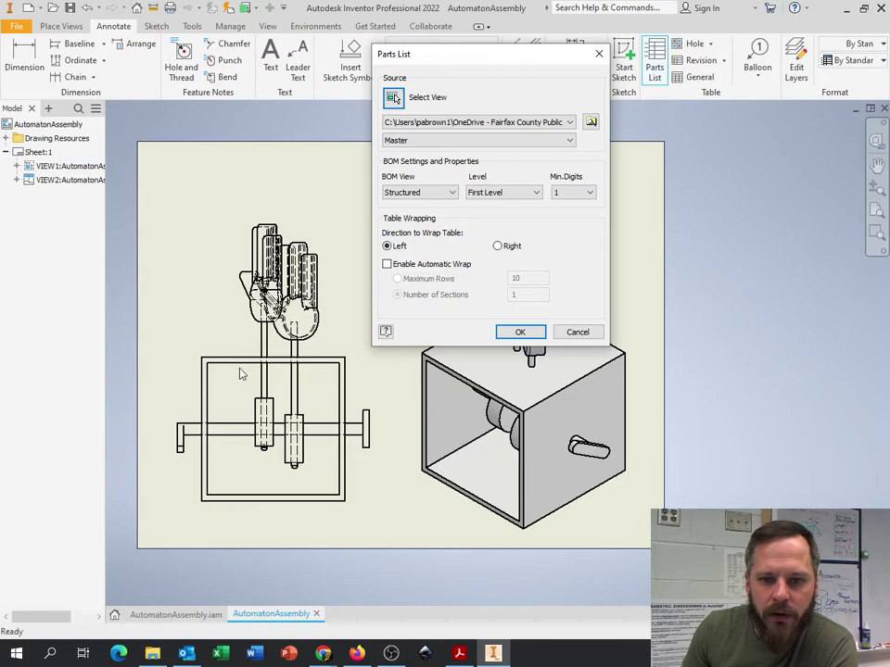
{"action": "left_click", "coordinate": [519, 333]}
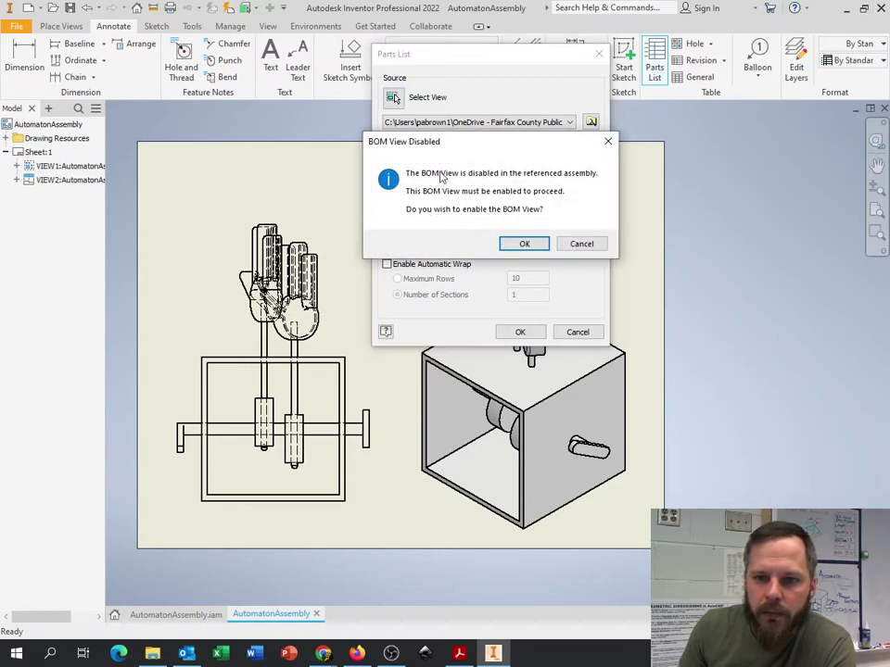
{"action": "left_click", "coordinate": [523, 242]}
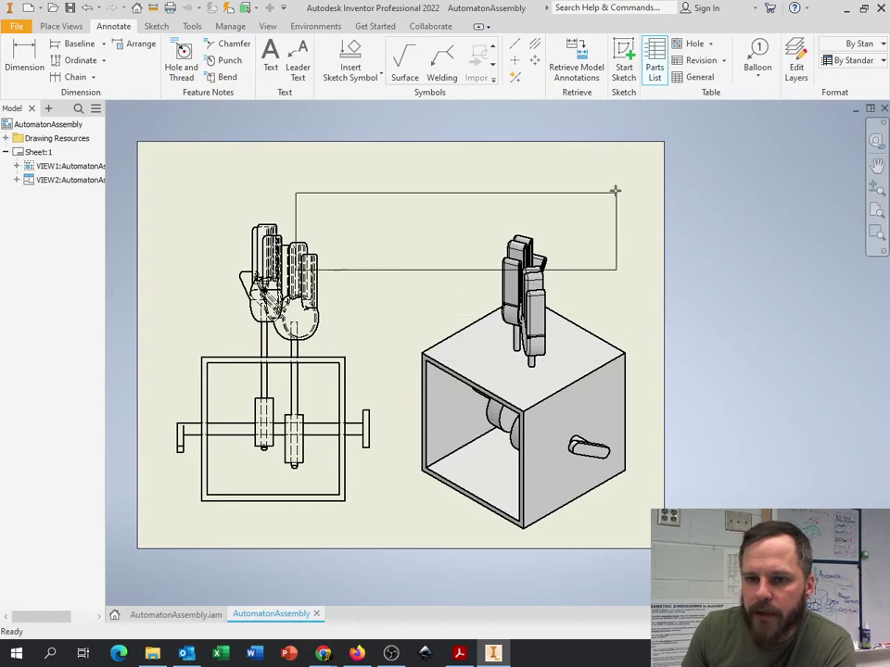
{"action": "left_click", "coordinate": [649, 152]}
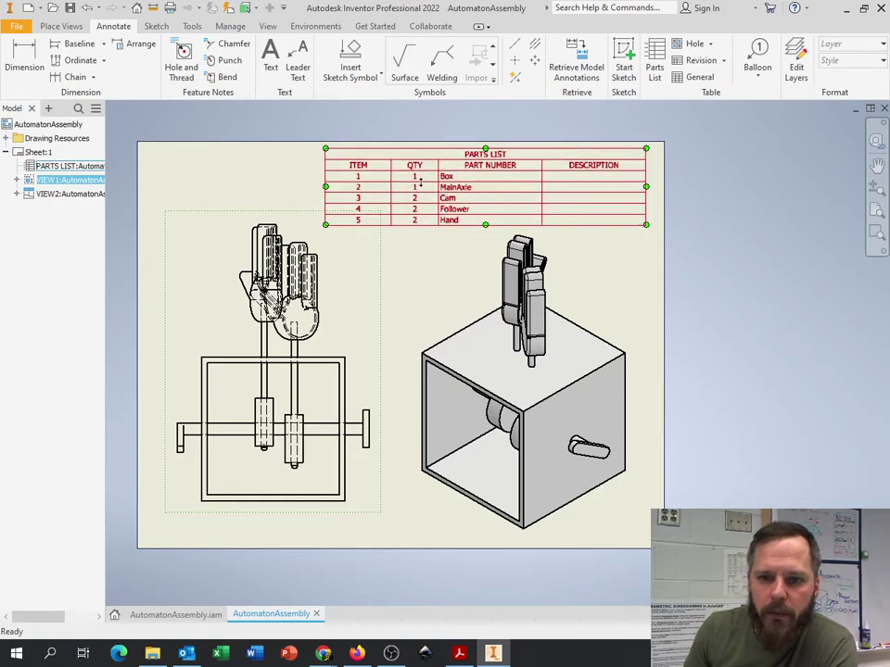
{"action": "scroll", "coordinate": [417, 184], "scroll_direction": "up", "scroll_amount": 4}
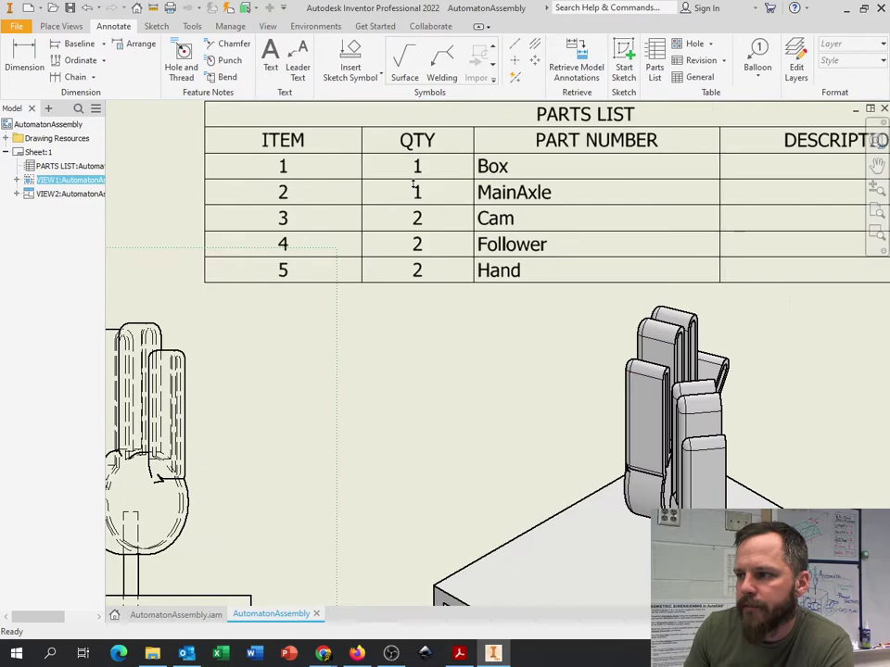
{"action": "middle_click_drag", "start_coordinate": [414, 184], "coordinate": [320, 304]}
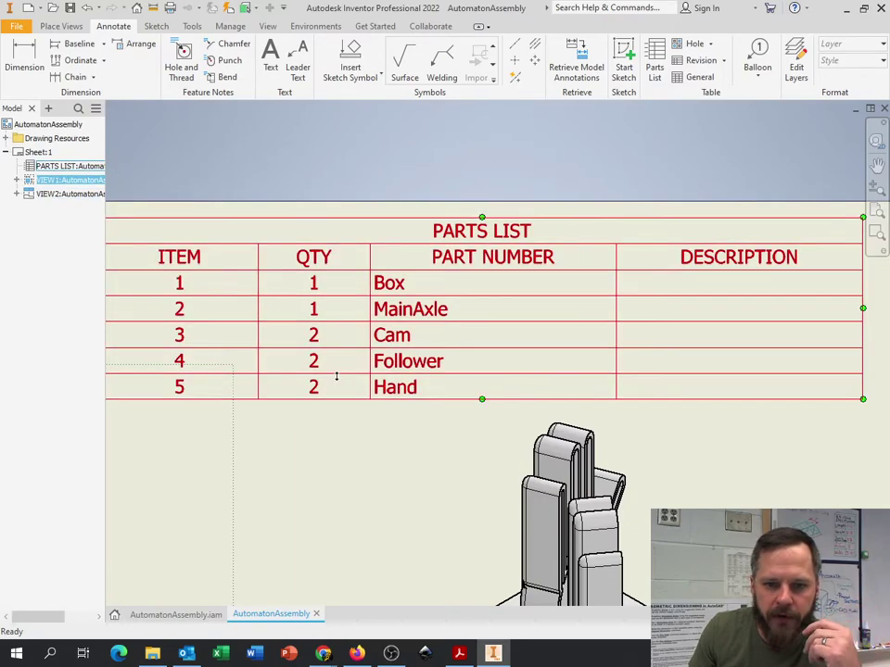
{"action": "left_click", "coordinate": [453, 353]}
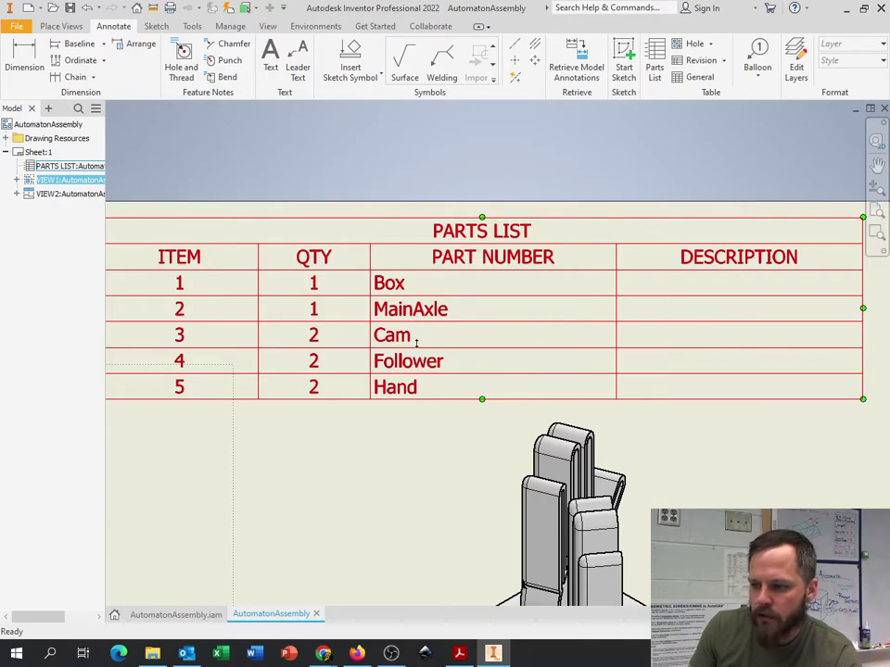
{"action": "scroll", "coordinate": [416, 343], "scroll_direction": "down", "scroll_amount": 5}
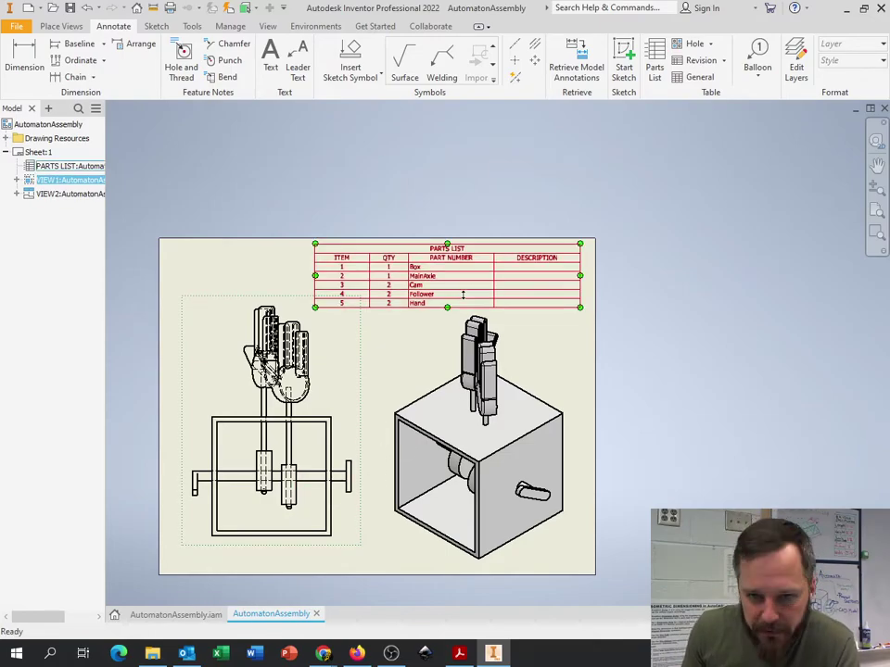
{"action": "scroll", "coordinate": [459, 292], "scroll_direction": "up", "scroll_amount": 8}
{"action": "scroll", "coordinate": [423, 278], "scroll_direction": "down", "scroll_amount": 2}
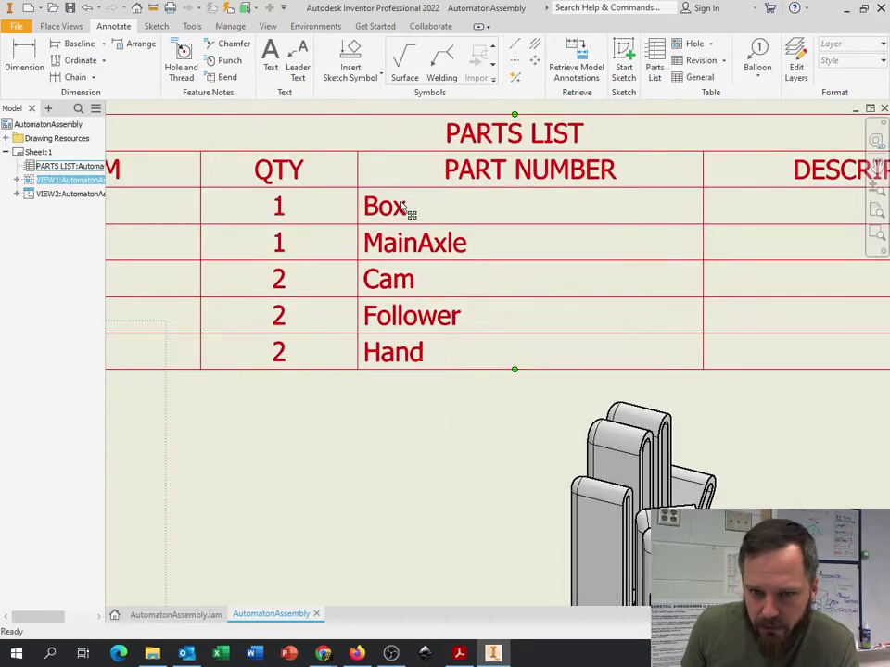
{"action": "scroll", "coordinate": [408, 292], "scroll_direction": "down", "scroll_amount": 3}
{"action": "scroll", "coordinate": [407, 295], "scroll_direction": "down", "scroll_amount": 3}
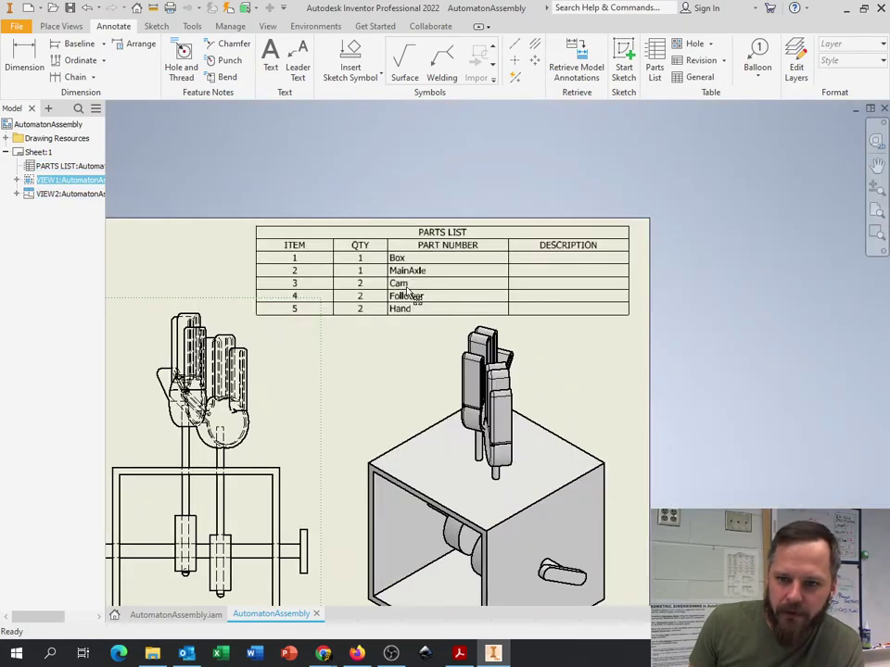
{"action": "left_click", "coordinate": [415, 298]}
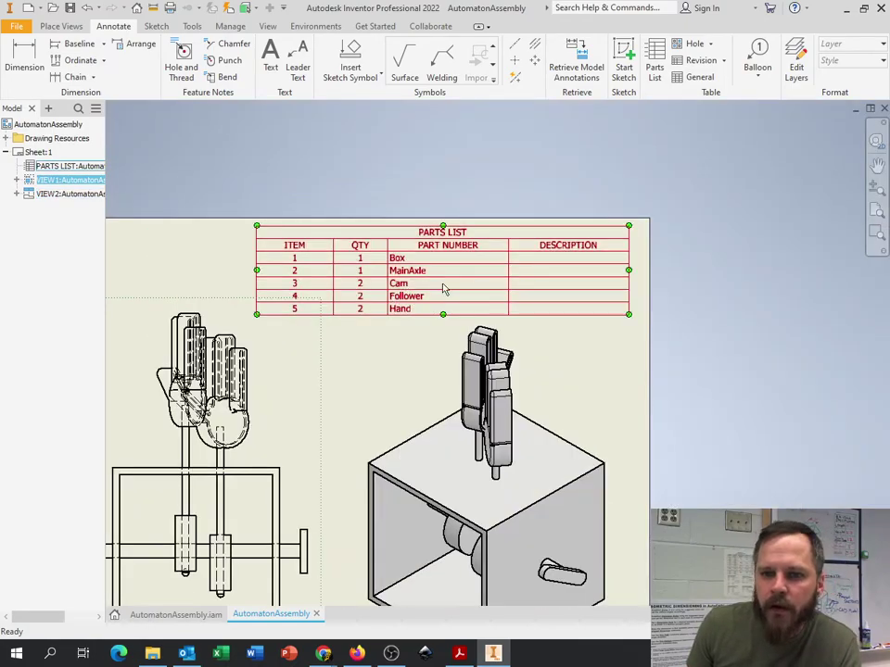
{"action": "middle_click_drag", "start_coordinate": [460, 282], "coordinate": [473, 278]}
{"action": "scroll", "coordinate": [414, 259], "scroll_direction": "up", "scroll_amount": 4}
{"action": "scroll", "coordinate": [412, 252], "scroll_direction": "up", "scroll_amount": 2}
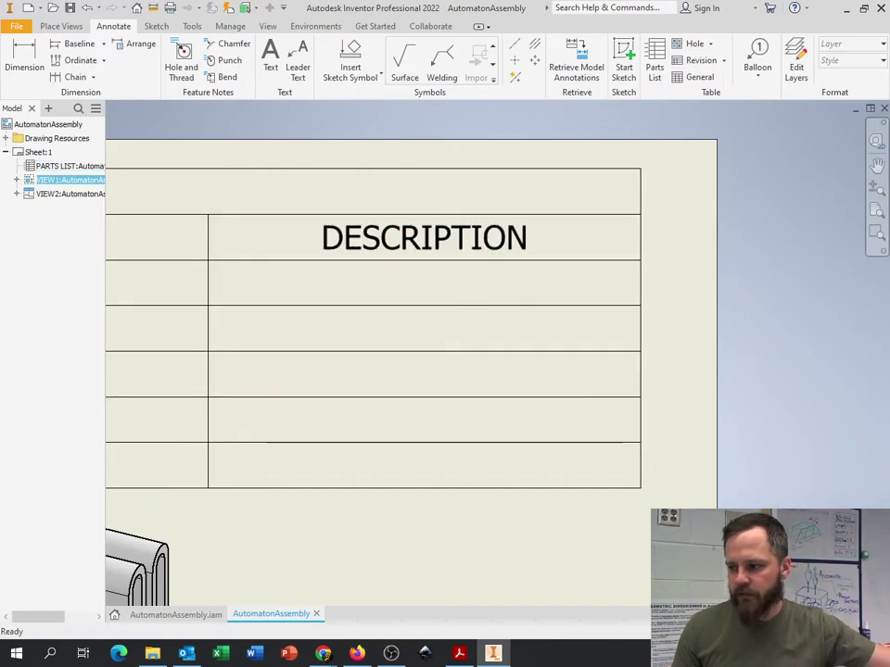
{"action": "scroll", "coordinate": [405, 423], "scroll_direction": "down", "scroll_amount": 2}
{"action": "scroll", "coordinate": [405, 423], "scroll_direction": "down", "scroll_amount": 2}
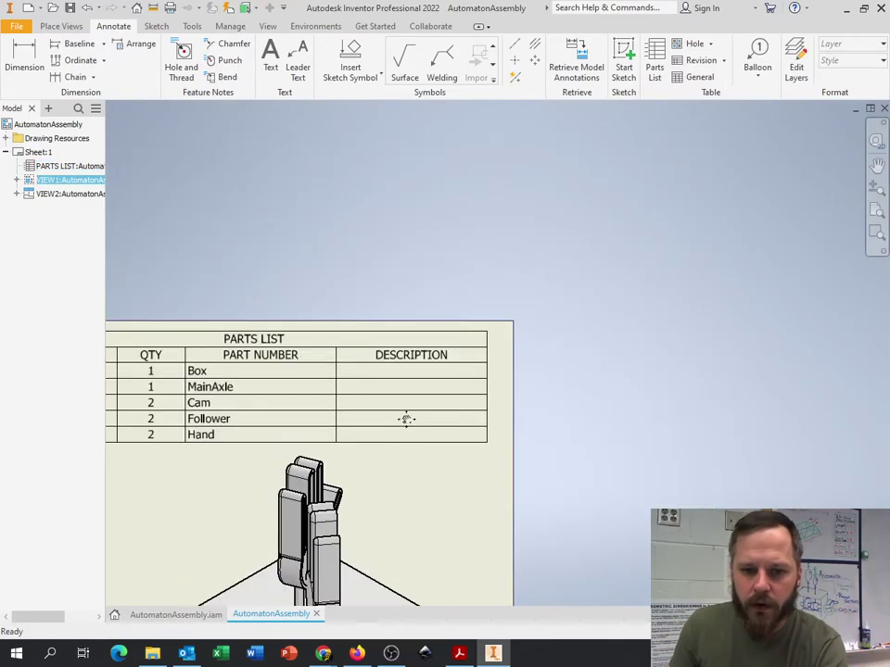
{"action": "mouse_move", "coordinate": [407, 417]}
{"action": "middle_mouse_down"}
{"action": "mouse_move", "coordinate": [589, 252]}
{"action": "mouse_move", "coordinate": [594, 198]}
{"action": "middle_mouse_up"}
{"action": "scroll", "coordinate": [573, 182], "scroll_direction": "down", "scroll_amount": 2}
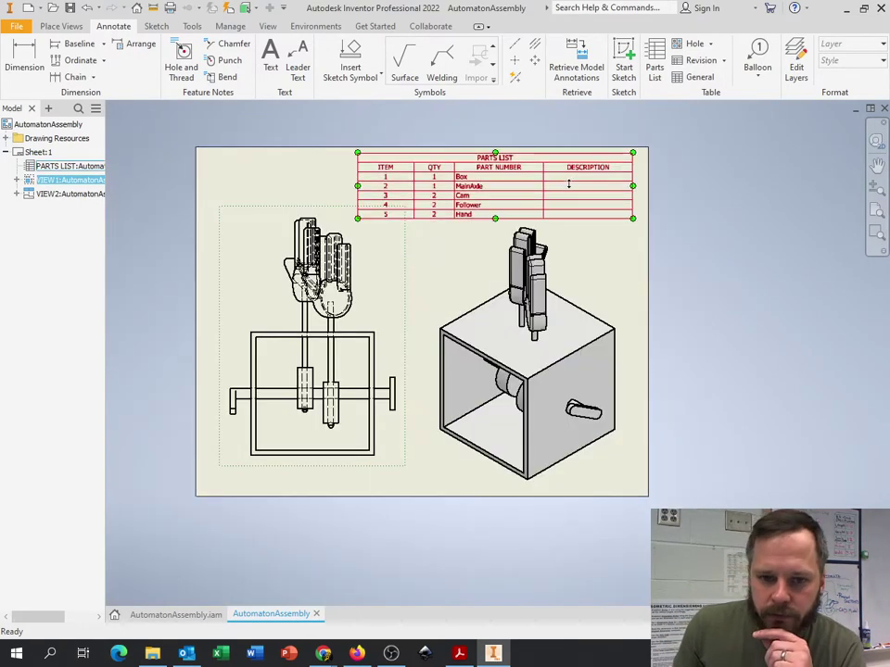
{"action": "scroll", "coordinate": [572, 181], "scroll_direction": "up", "scroll_amount": 1}
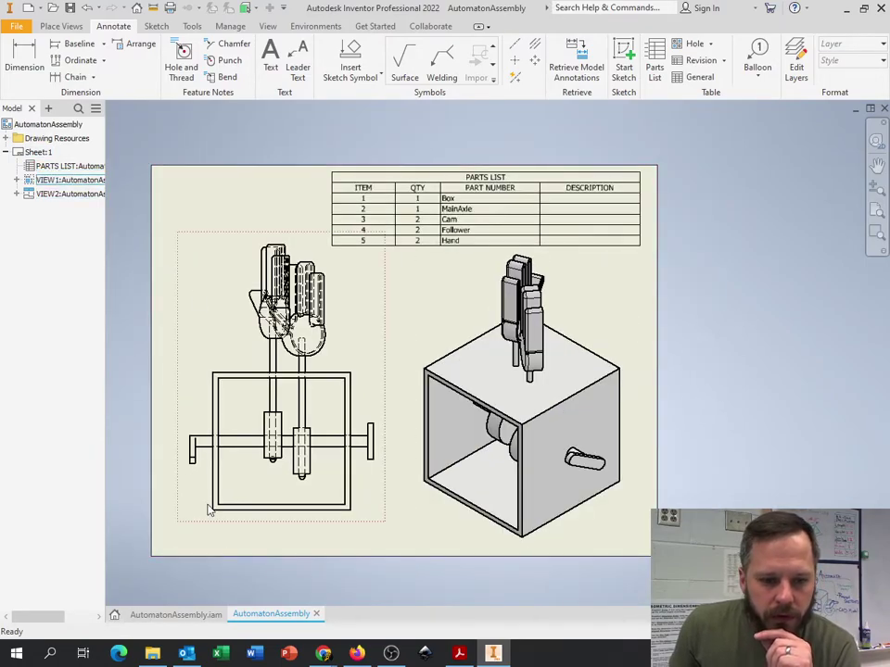
- In the automaton assembly, select each hand in turn, orbiting to see the box's left side
{"action": "left_click", "coordinate": [175, 615]}
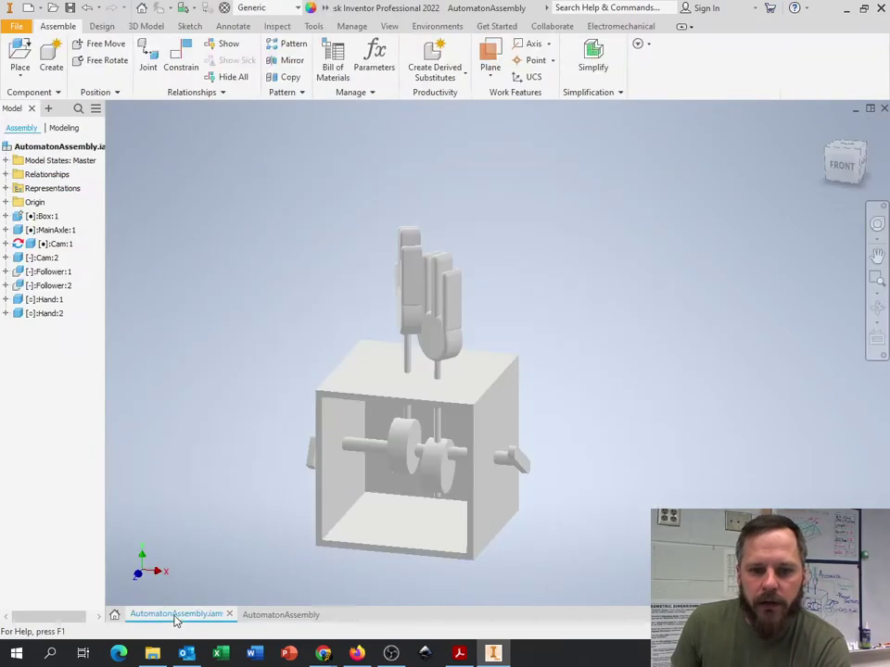
{"action": "left_click", "coordinate": [443, 341]}
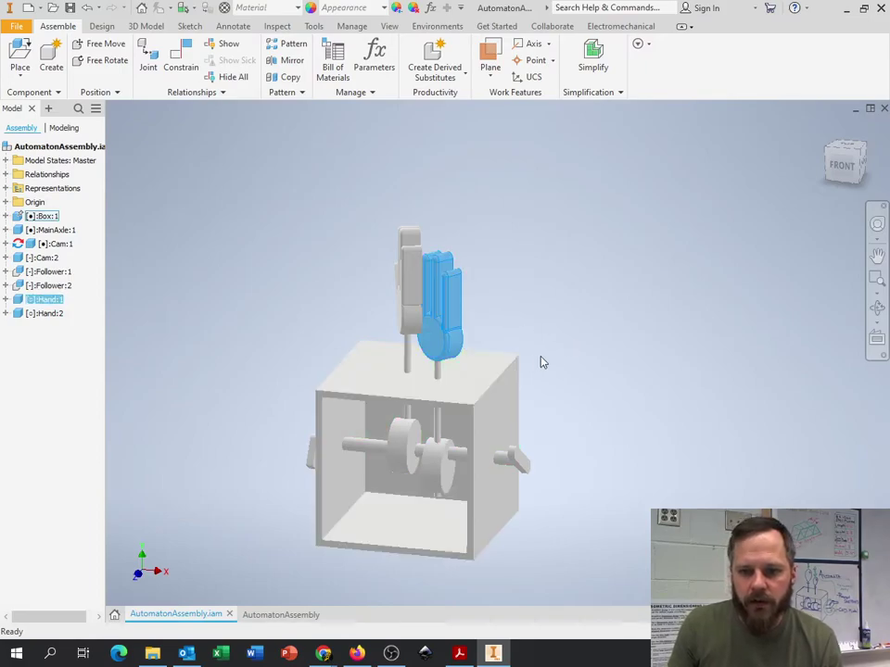
{"action": "middle_click_drag", "start_coordinate": [546, 360], "coordinate": [602, 301], "text": "shift"}
{"action": "left_click", "coordinate": [390, 314]}
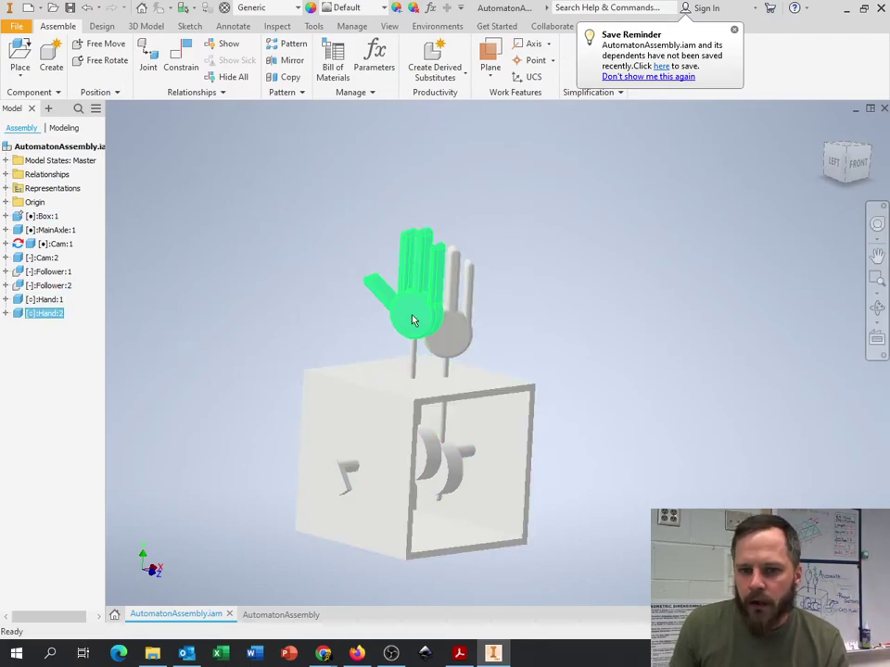
{"action": "scroll", "coordinate": [405, 318], "scroll_direction": "up", "scroll_amount": 5}
{"action": "scroll", "coordinate": [406, 318], "scroll_direction": "down", "scroll_amount": 5}
{"action": "left_click", "coordinate": [637, 342]}
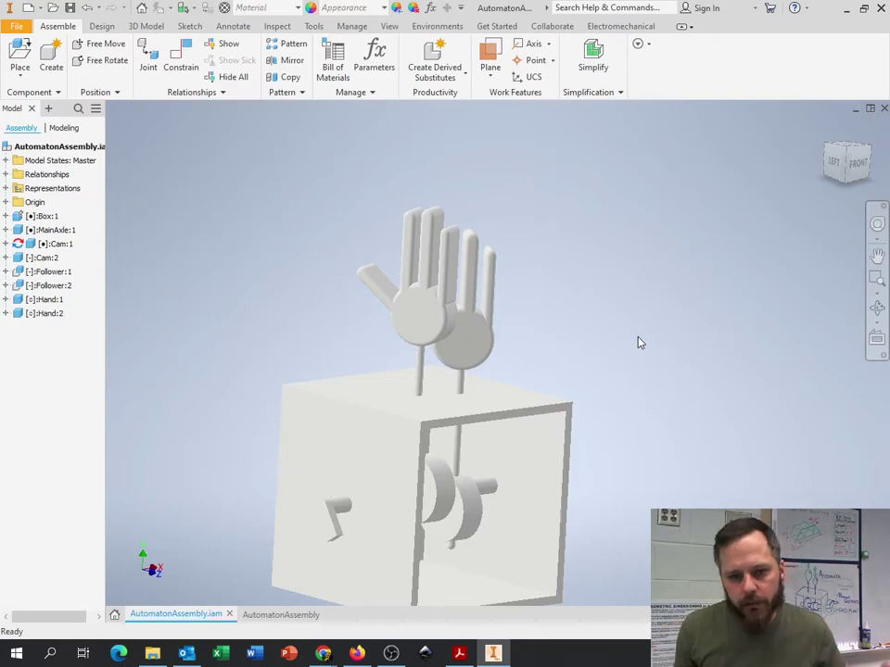
{"action": "left_click", "coordinate": [422, 339]}
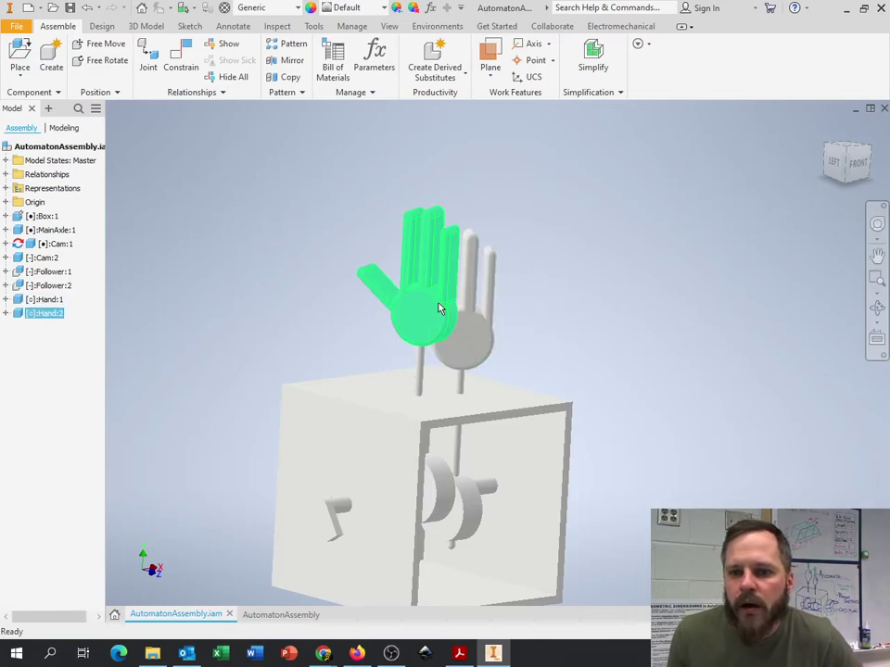
- Open the Hand part from Hand:1's browser context menu
{"action": "right_click", "coordinate": [411, 315]}
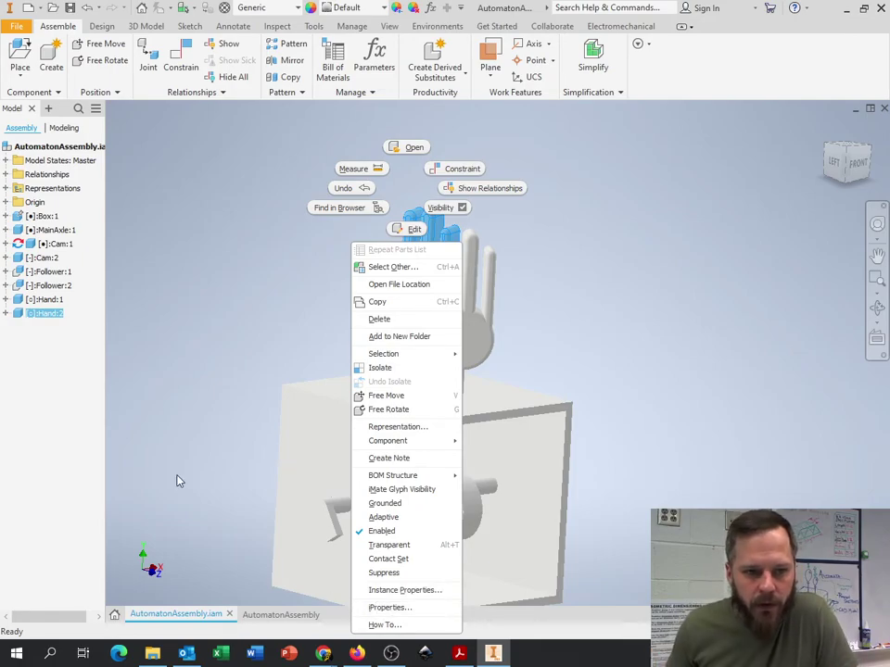
{"action": "left_click", "coordinate": [52, 301]}
{"action": "right_click", "coordinate": [52, 302]}
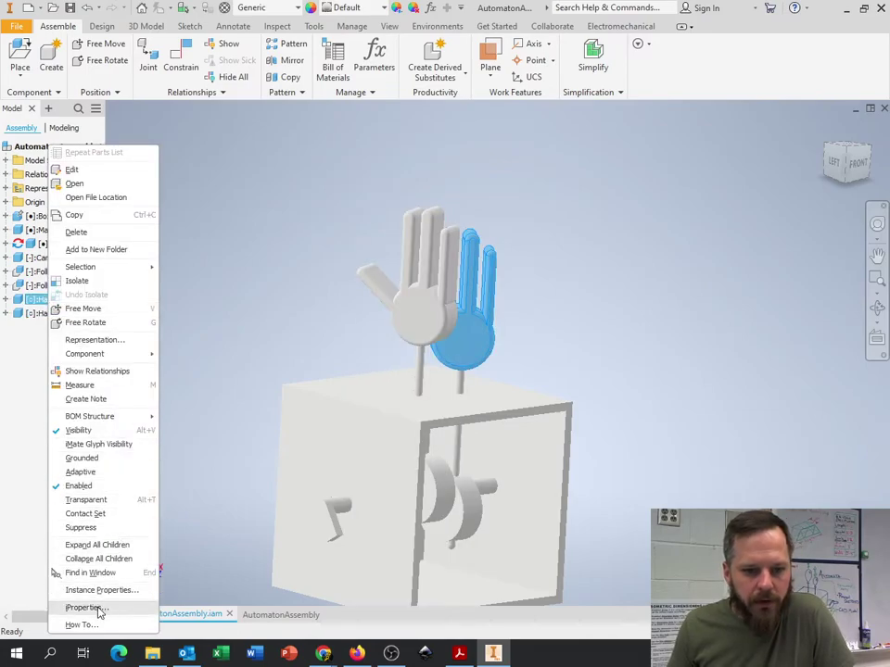
{"action": "left_click", "coordinate": [87, 186]}
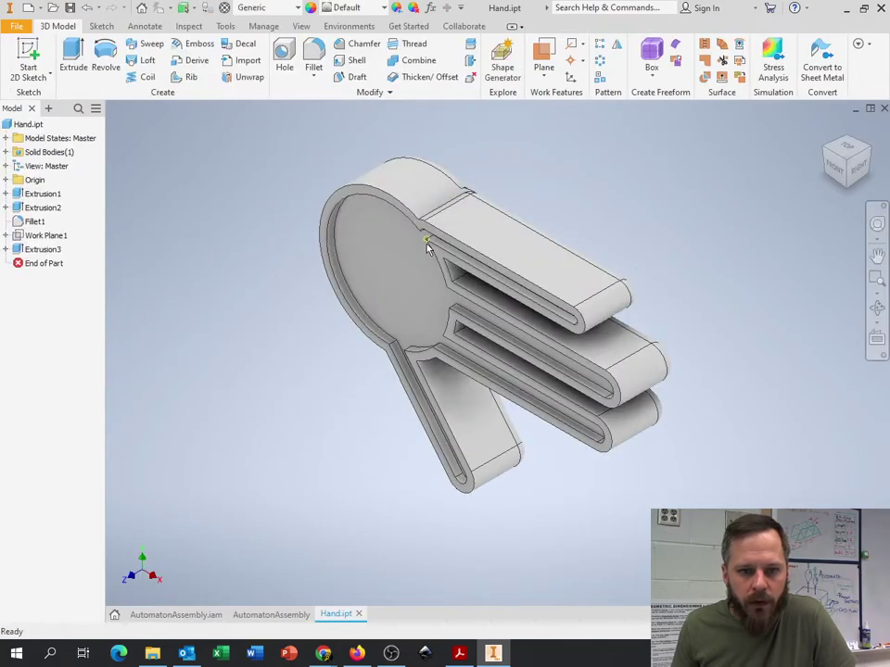
- Look over the Hand part's context menus for a face and the part's browser node
{"action": "right_click", "coordinate": [386, 252]}
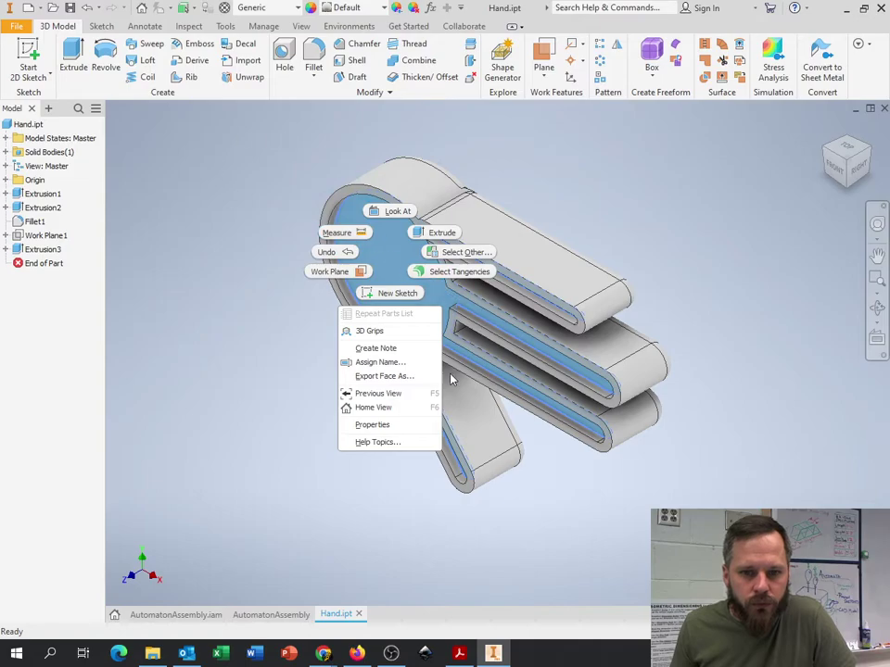
{"action": "right_click", "coordinate": [30, 126]}
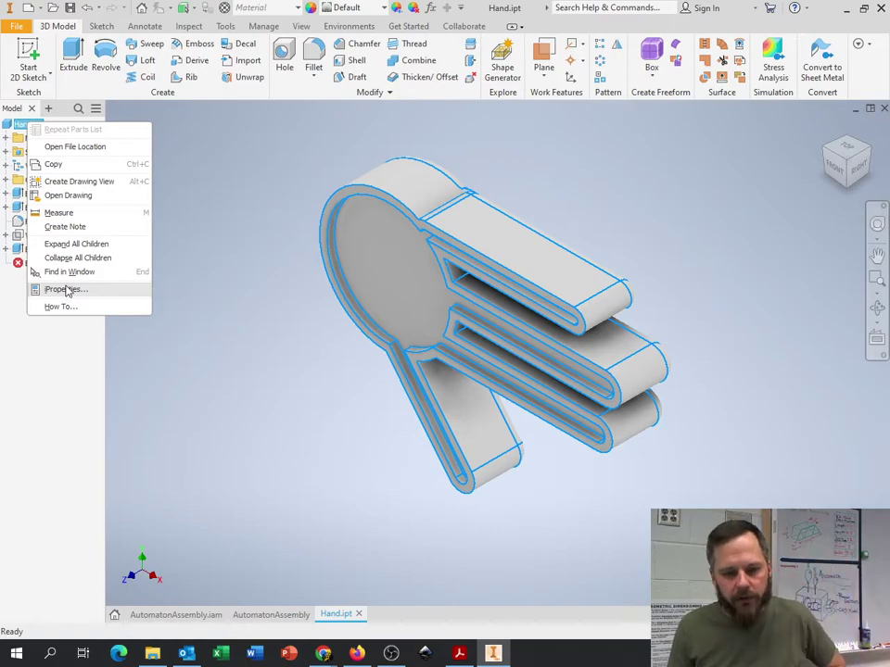
- Back in the assembly, open Hand:1's iProperties and move the window aside
{"action": "left_click", "coordinate": [200, 616]}
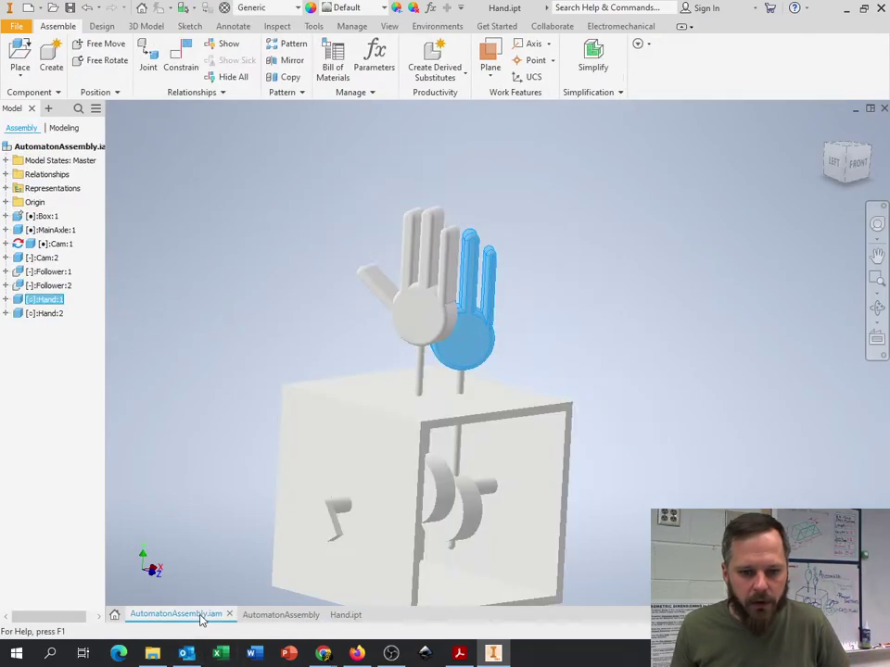
{"action": "right_click", "coordinate": [51, 300]}
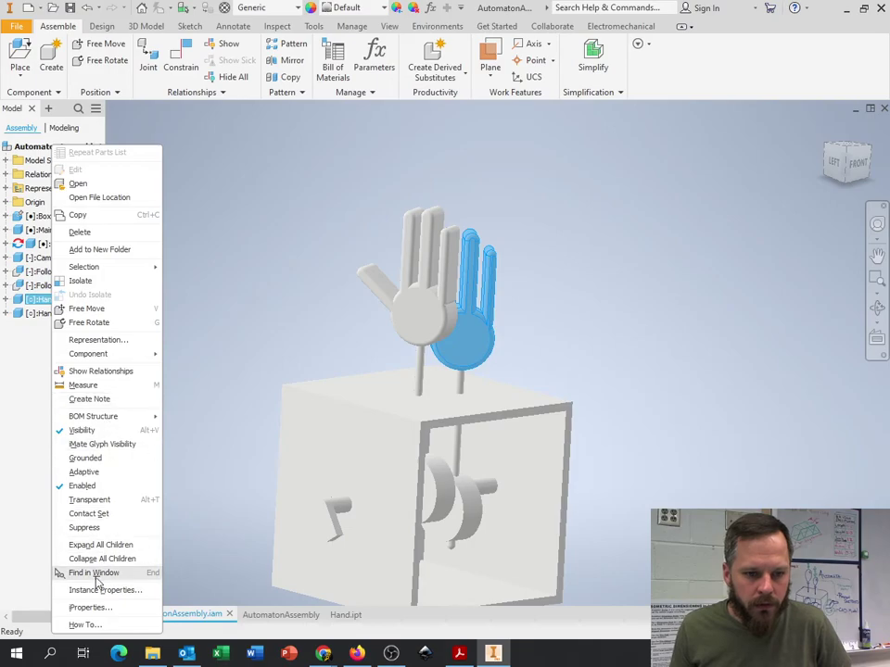
{"action": "left_click", "coordinate": [91, 607]}
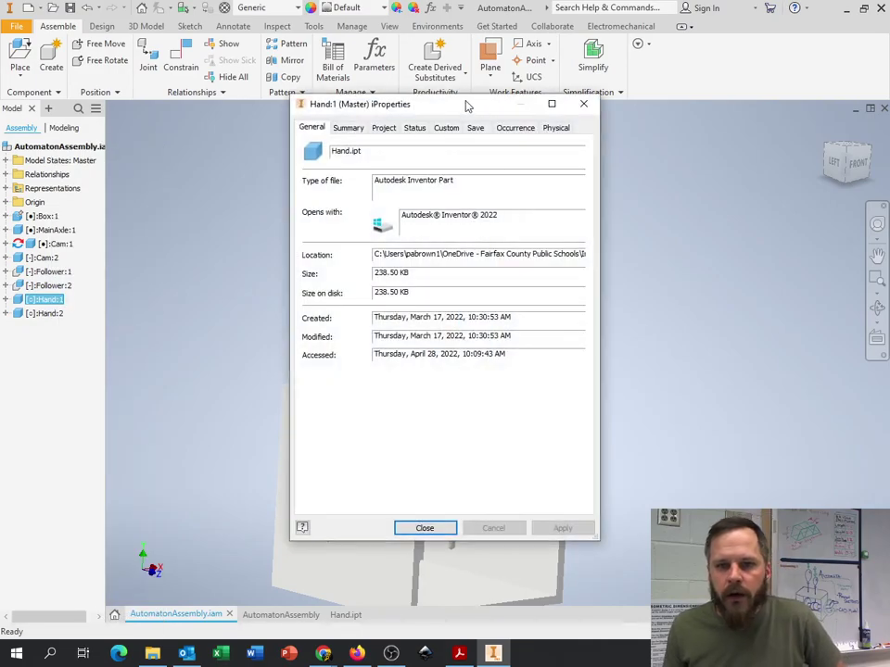
{"action": "left_click_drag", "start_coordinate": [467, 107], "coordinate": [308, 94]}
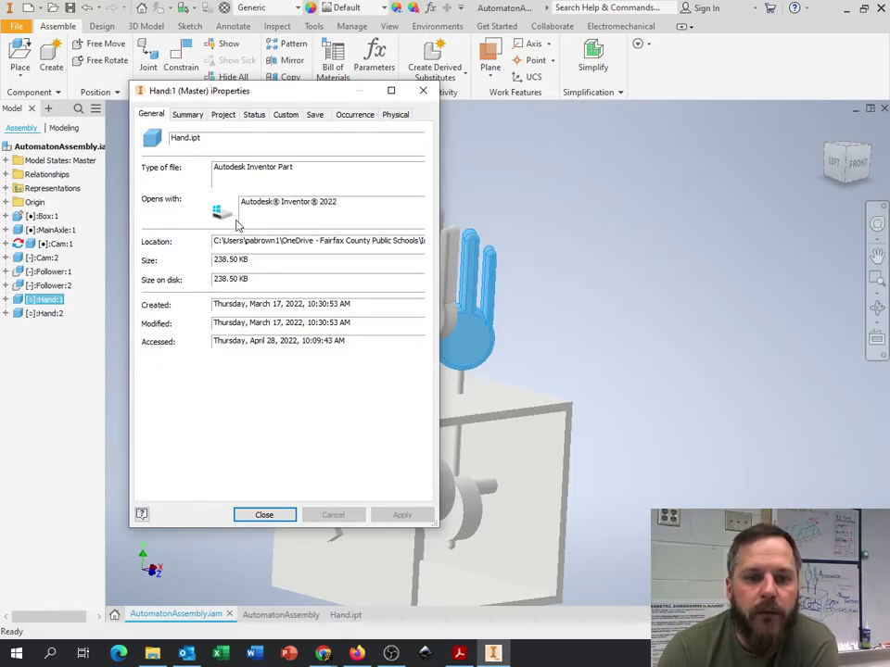
- Review the file name Hand.ipt, file size and author on the General and Summary pages
{"action": "left_click_drag", "start_coordinate": [214, 241], "coordinate": [448, 239]}
{"action": "left_click_drag", "start_coordinate": [246, 259], "coordinate": [198, 260]}
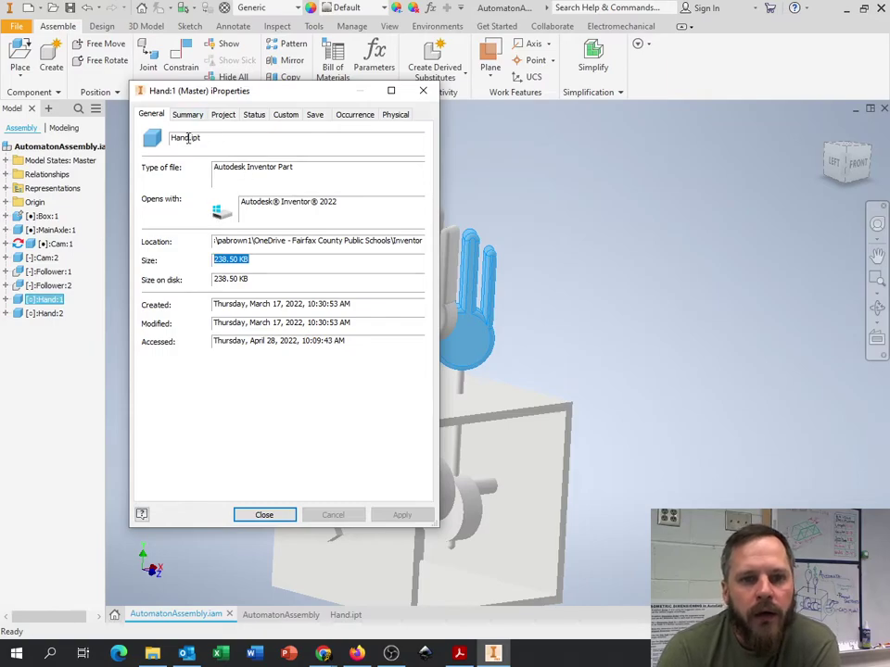
{"action": "left_click_drag", "start_coordinate": [202, 136], "coordinate": [170, 139]}
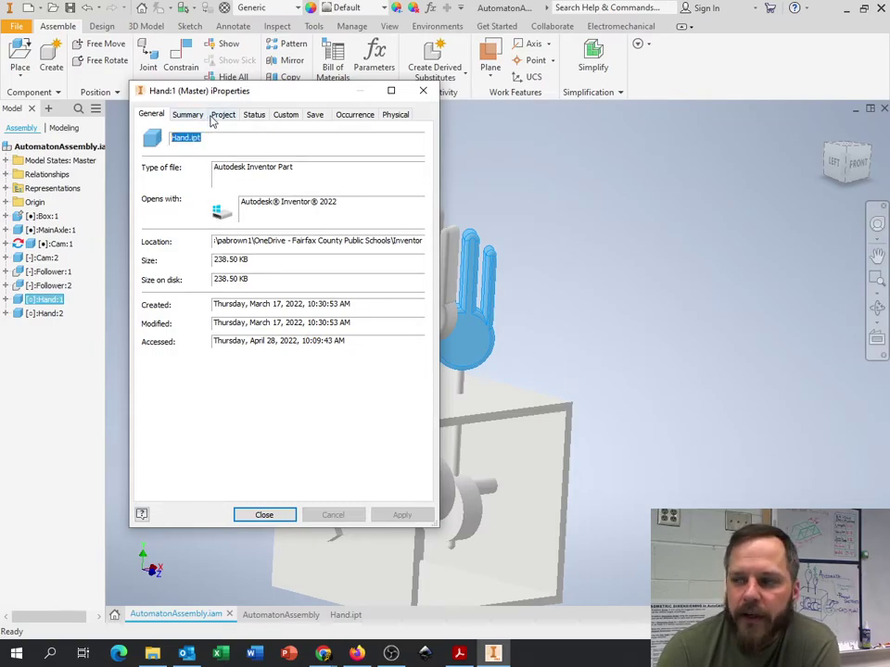
{"action": "left_click", "coordinate": [188, 115]}
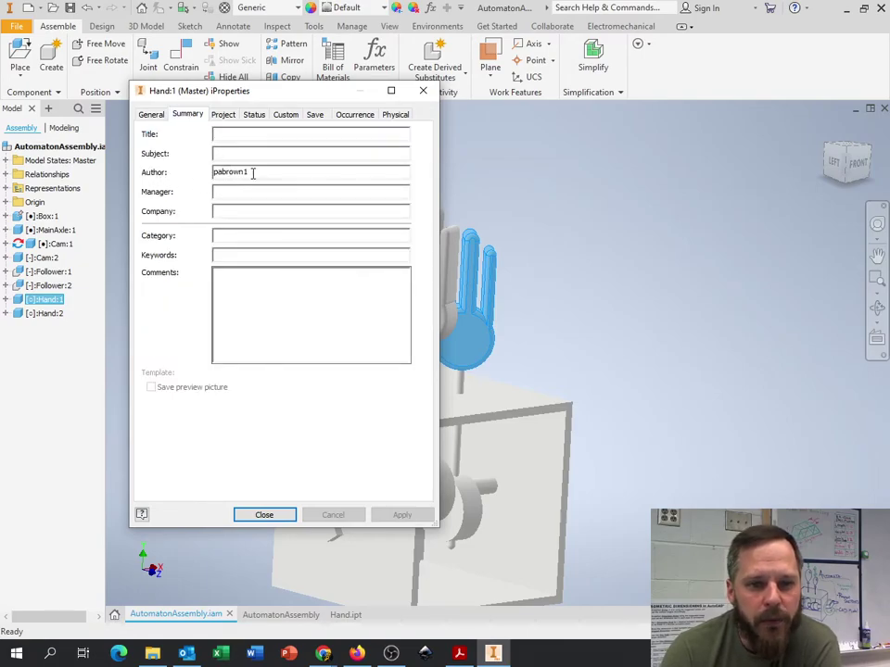
{"action": "left_click_drag", "start_coordinate": [252, 173], "coordinate": [207, 172]}
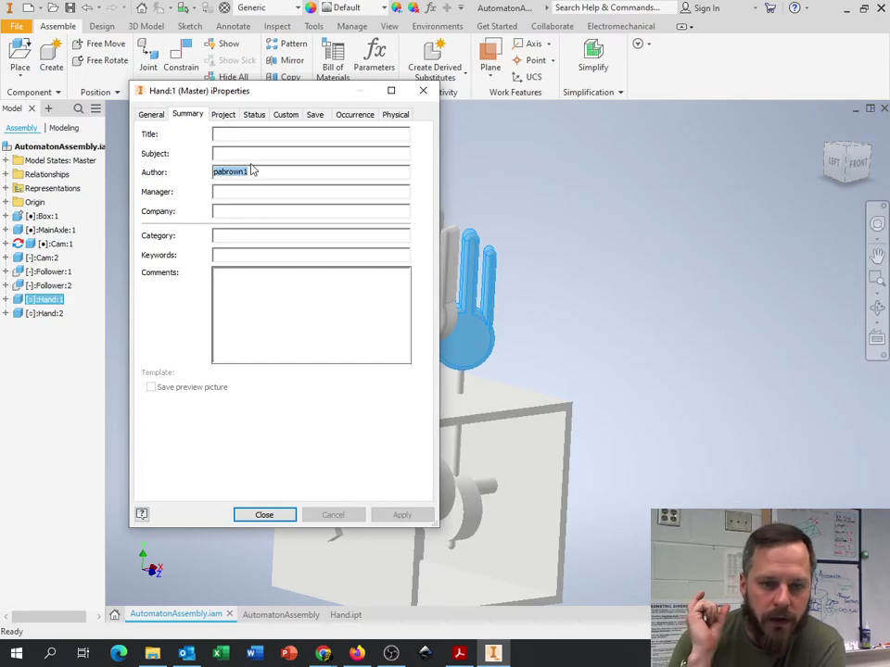
{"action": "left_click", "coordinate": [223, 115]}
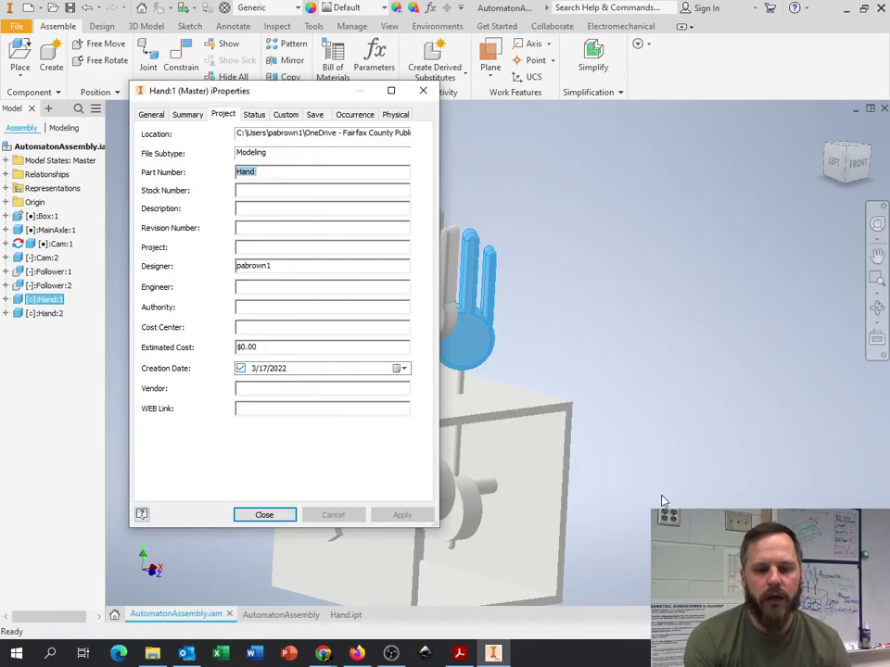
- Set the Hand part number to Hand and the description to 3D Printed
{"action": "type", "text": "thingama"}
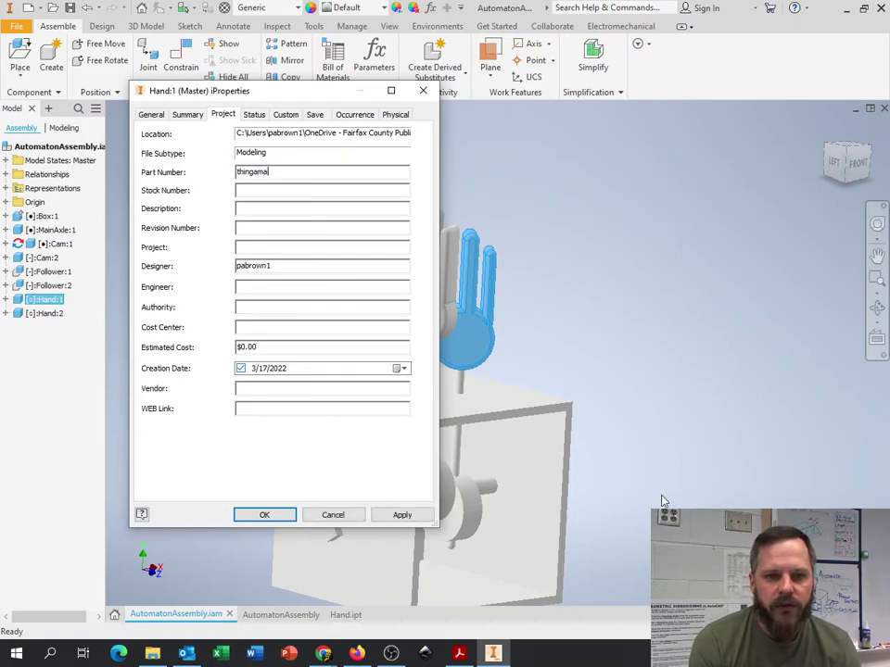
{"action": "type", "text": "jig"}
{"action": "type", "text": "fghlksdjhgfs"}
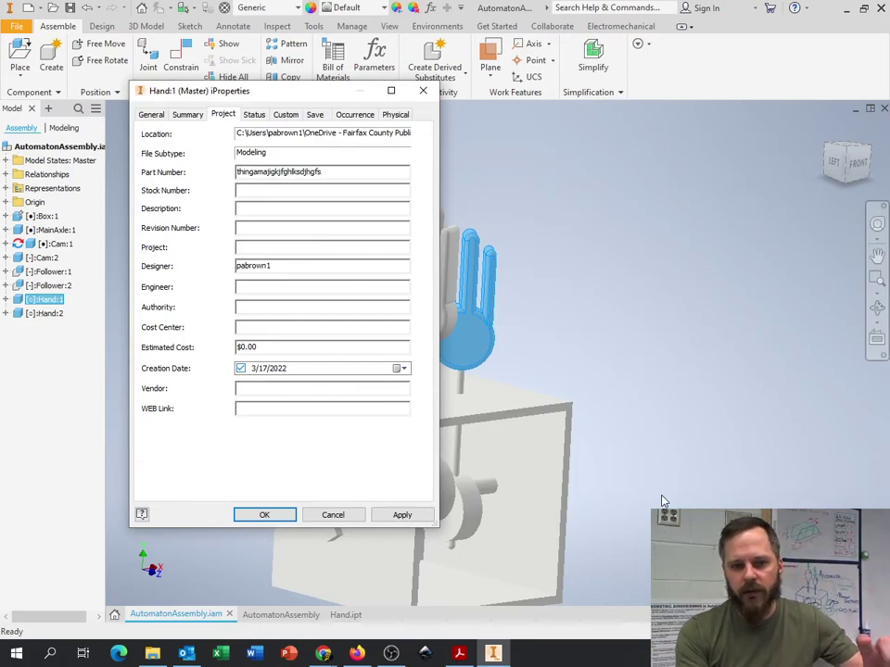
{"action": "key", "text": "BackSpace"}
{"action": "key", "text": "BackSpace"}
{"action": "key", "text": "BackSpace"}
{"action": "key", "text": "BackSpace"}
{"action": "key", "text": "BackSpace"}
{"action": "key", "text": "BackSpace"}
{"action": "key", "text": "BackSpace"}
{"action": "key", "text": "BackSpace"}
{"action": "key", "text": "BackSpace"}
{"action": "key", "text": "BackSpace"}
{"action": "key", "text": "BackSpace"}
{"action": "key", "text": "BackSpace"}
{"action": "key", "text": "BackSpace"}
{"action": "key", "text": "BackSpace"}
{"action": "key", "text": "BackSpace"}
{"action": "key", "text": "BackSpace"}
{"action": "key", "text": "BackSpace"}
{"action": "key", "text": "BackSpace"}
{"action": "key", "text": "BackSpace"}
{"action": "key", "text": "BackSpace"}
{"action": "key", "text": "BackSpace"}
{"action": "key", "text": "BackSpace"}
{"action": "key", "text": "BackSpace"}
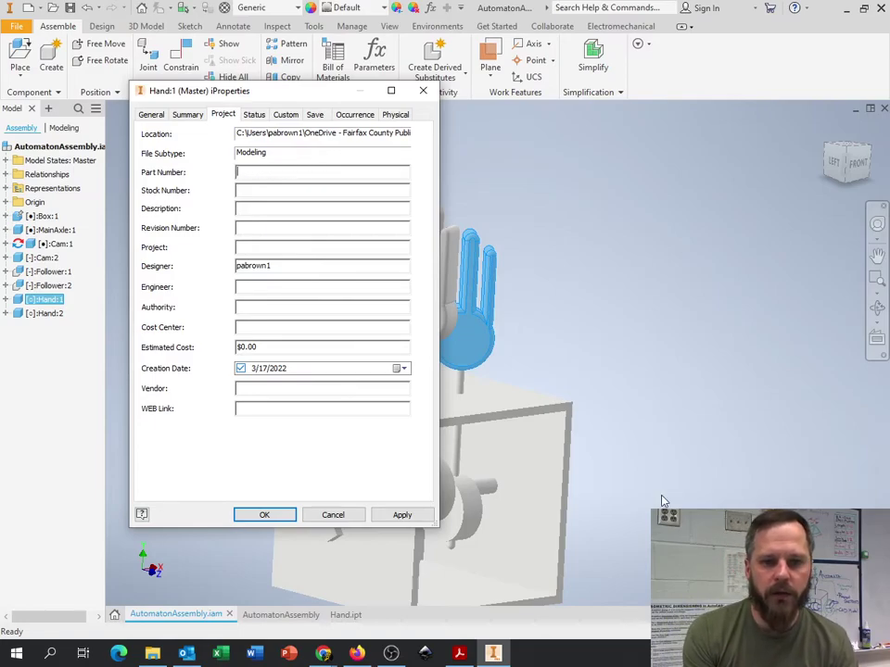
{"action": "type", "text": "Hand"}
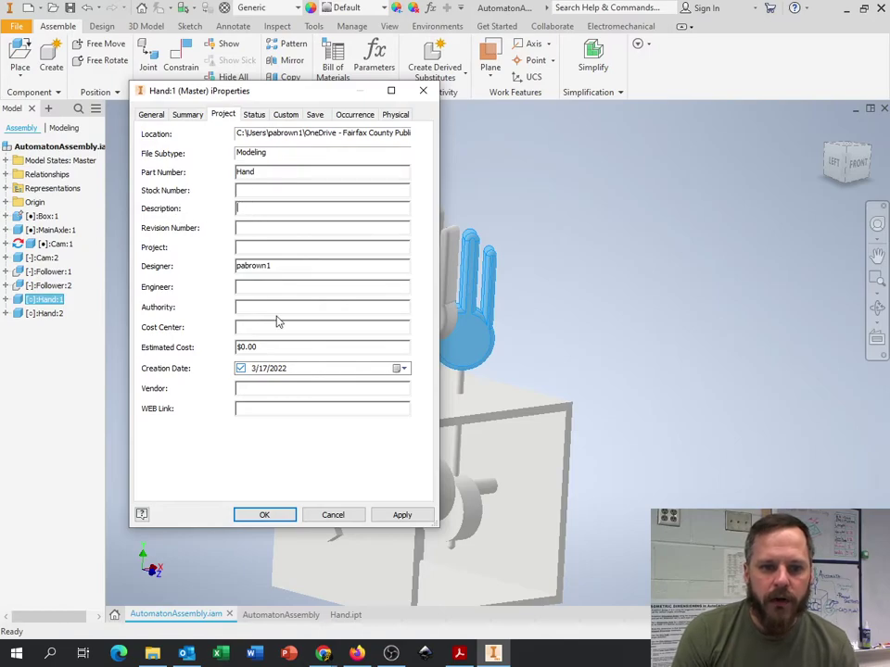
{"action": "type", "text": "3D Printed"}
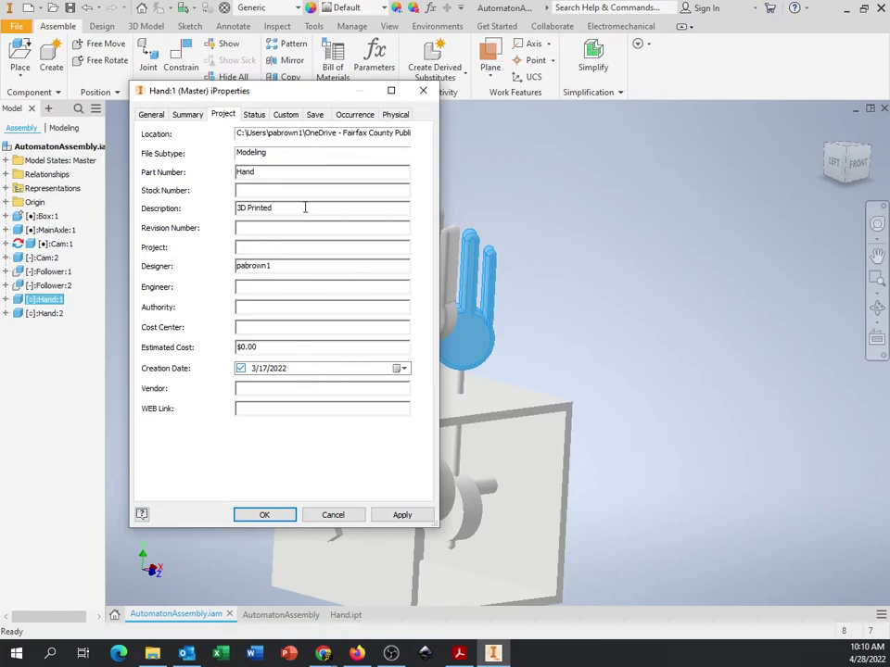
{"action": "left_click_drag", "start_coordinate": [272, 347], "coordinate": [241, 346]}
{"action": "left_click", "coordinate": [253, 114]}
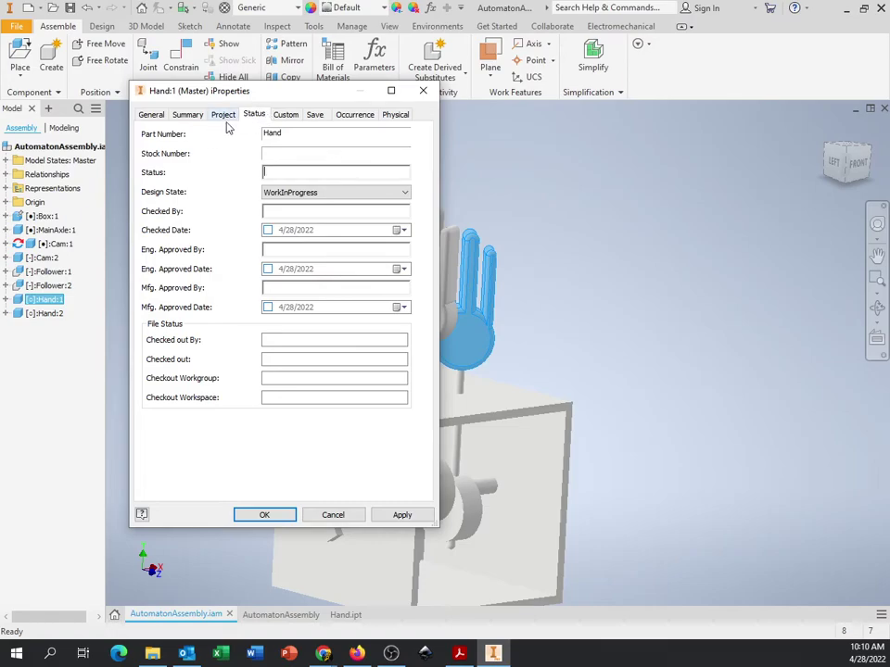
- Review the Status, Custom, Save, Occurrence and Physical pages, keeping WorkInProgress and Text type
{"action": "left_click", "coordinate": [313, 198]}
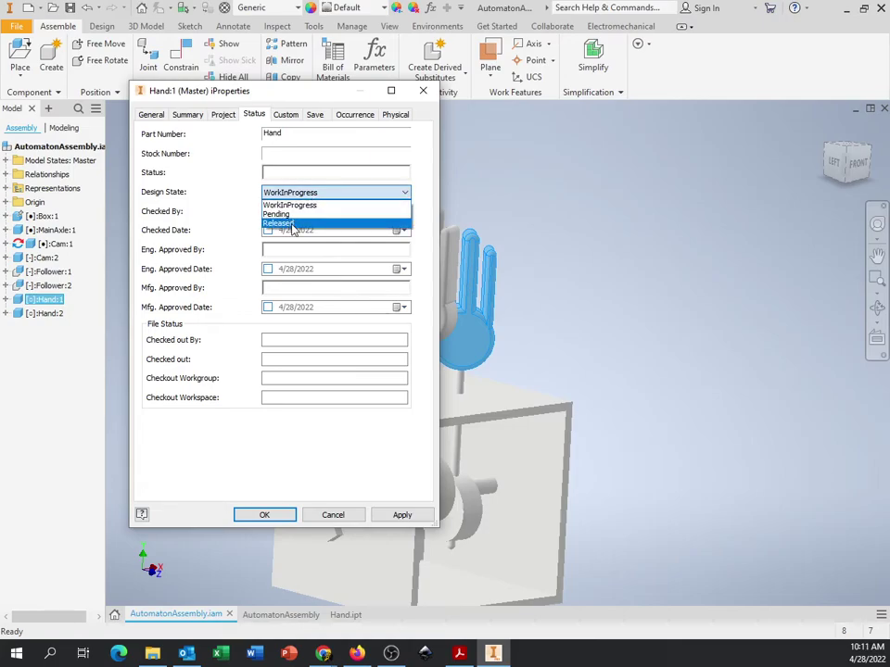
{"action": "left_click", "coordinate": [284, 119]}
{"action": "left_click", "coordinate": [282, 122]}
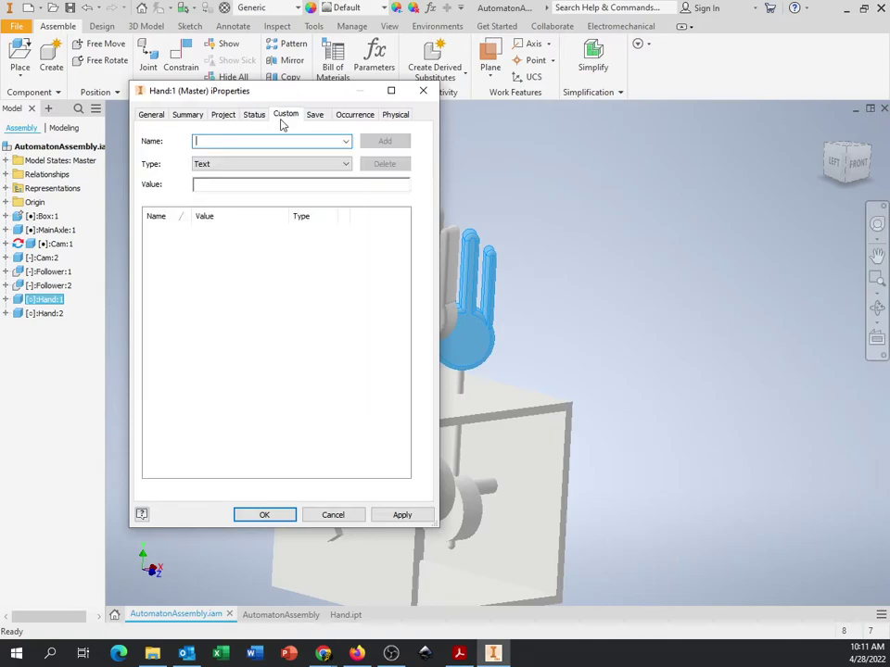
{"action": "left_click", "coordinate": [311, 167]}
{"action": "left_click", "coordinate": [310, 167]}
{"action": "left_click", "coordinate": [315, 117]}
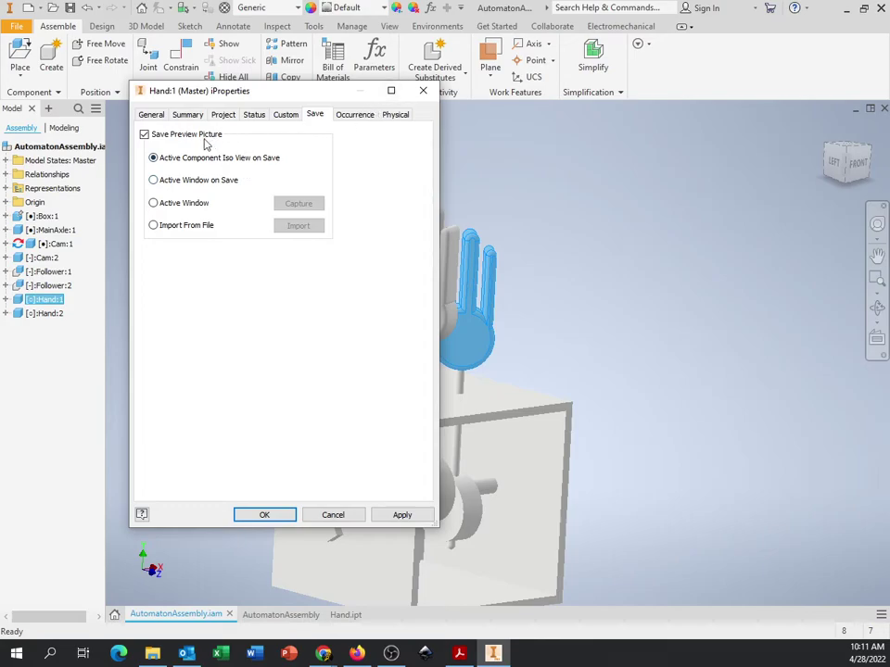
{"action": "left_click", "coordinate": [353, 114]}
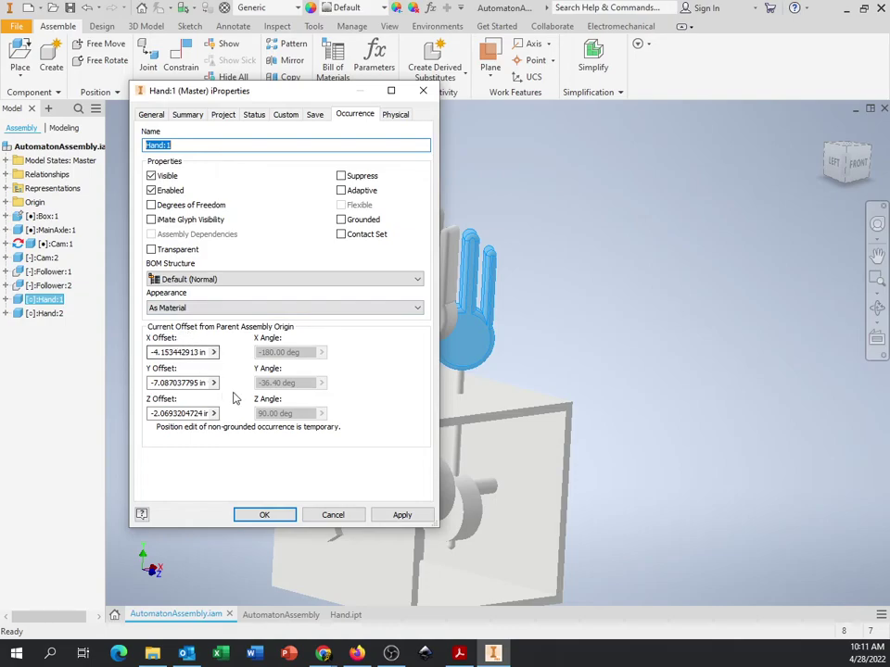
{"action": "left_click", "coordinate": [396, 116]}
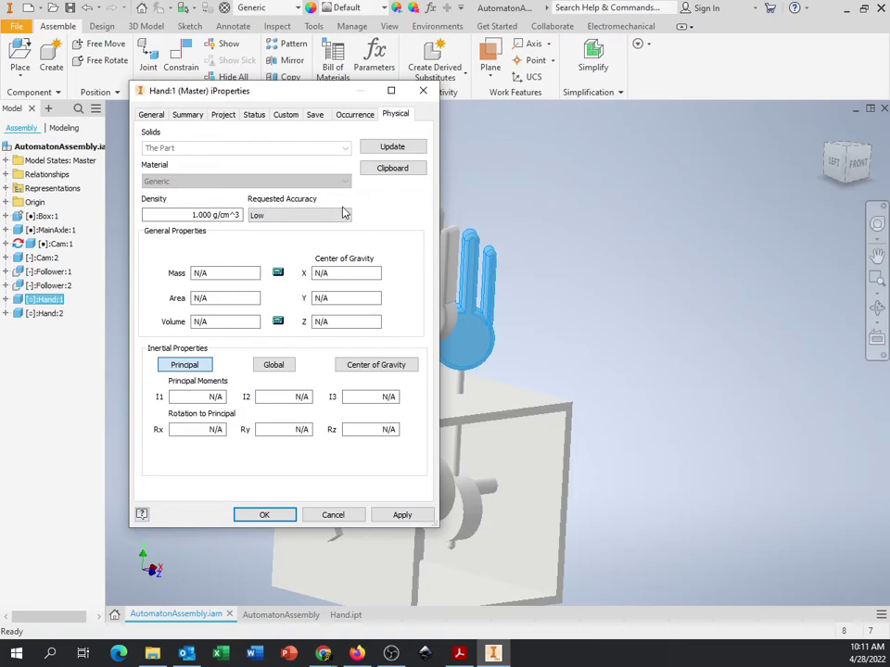
- Update the Hand's physical properties: mass 0.137 lbmass, area 28.721 in^2, volume 3.795 in^3
{"action": "left_click", "coordinate": [389, 150]}
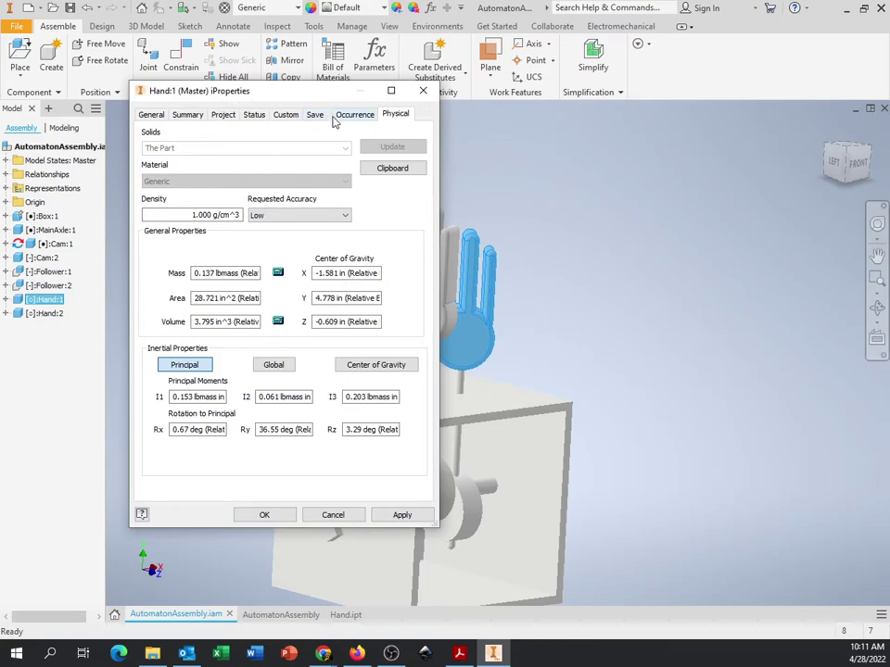
- Re-enter the Hand description as 3D Printed, apply it and close iProperties
{"action": "left_click", "coordinate": [253, 115]}
{"action": "left_click", "coordinate": [233, 118]}
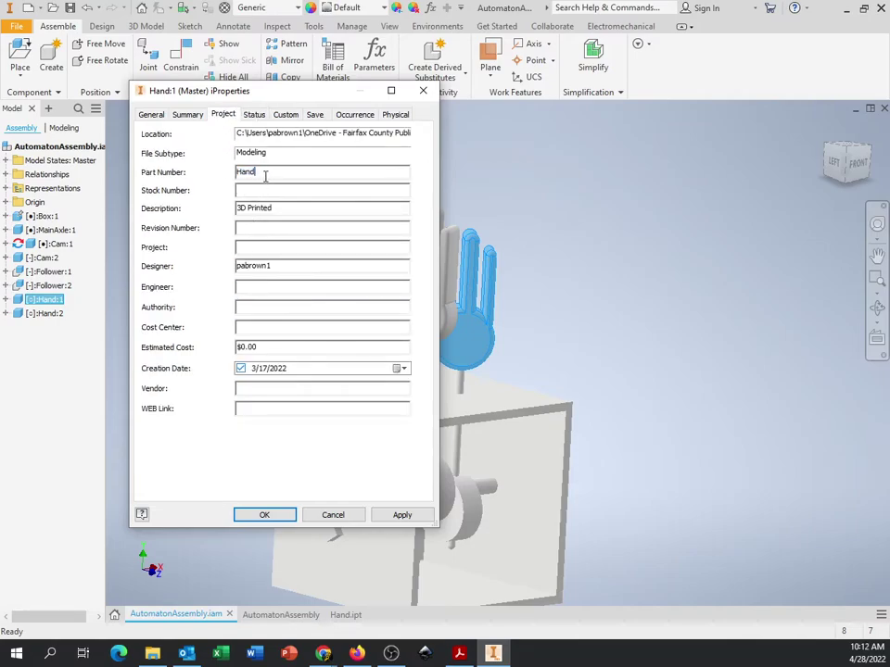
{"action": "left_click_drag", "start_coordinate": [282, 207], "coordinate": [237, 203]}
{"action": "type", "text": "2"}
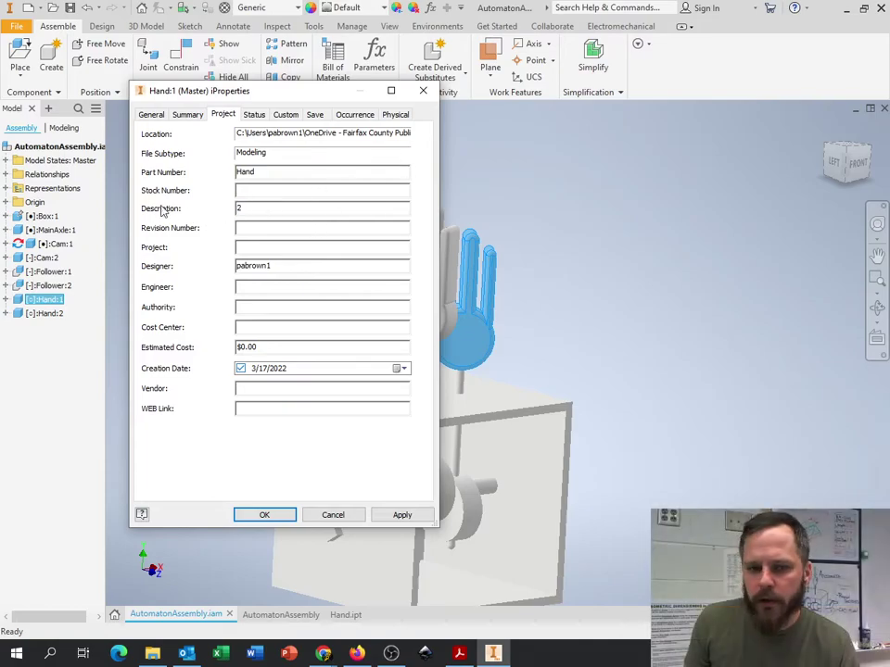
{"action": "left_click_drag", "start_coordinate": [257, 172], "coordinate": [224, 181]}
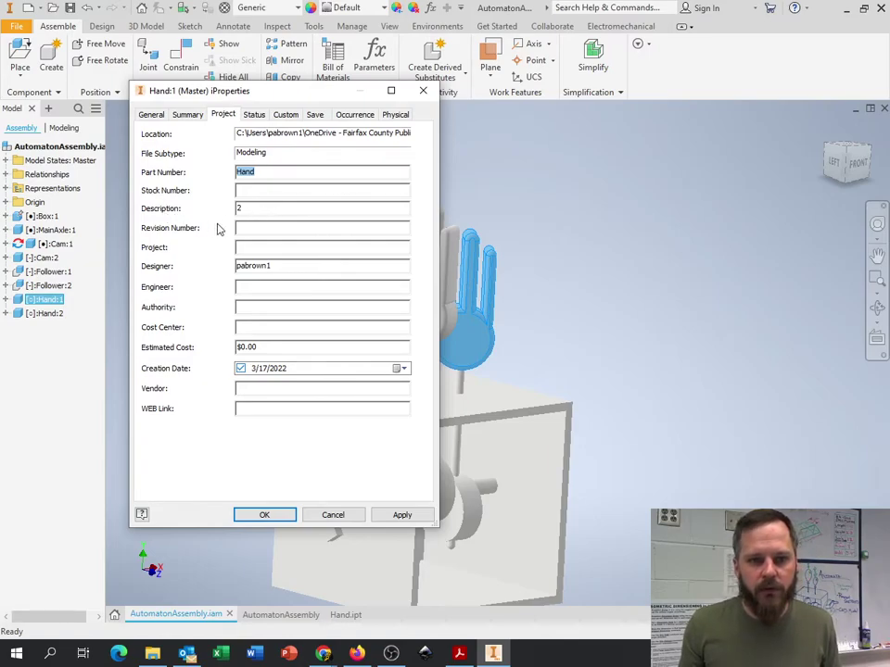
{"action": "left_click", "coordinate": [248, 209]}
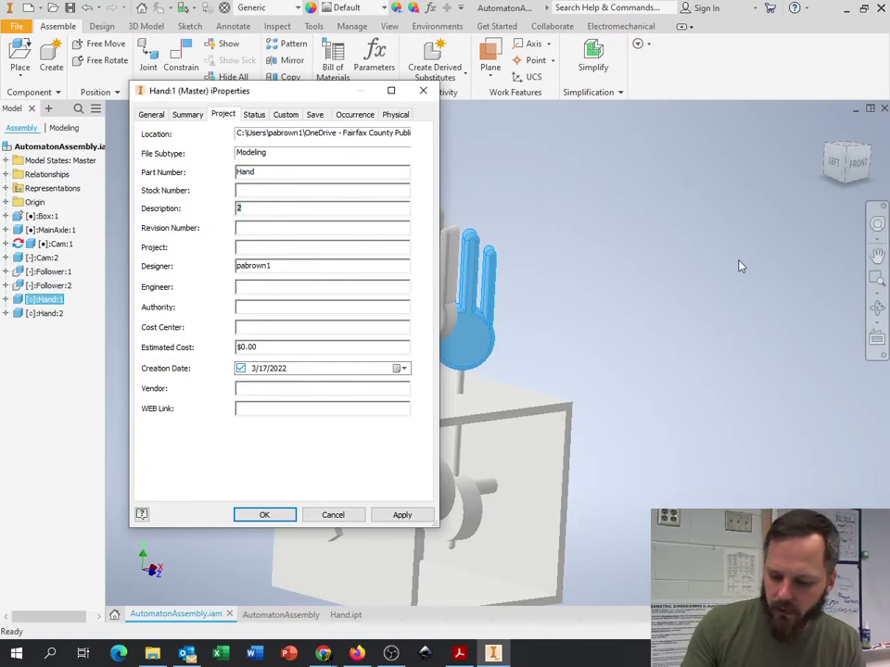
{"action": "type", "text": "3D Printed"}
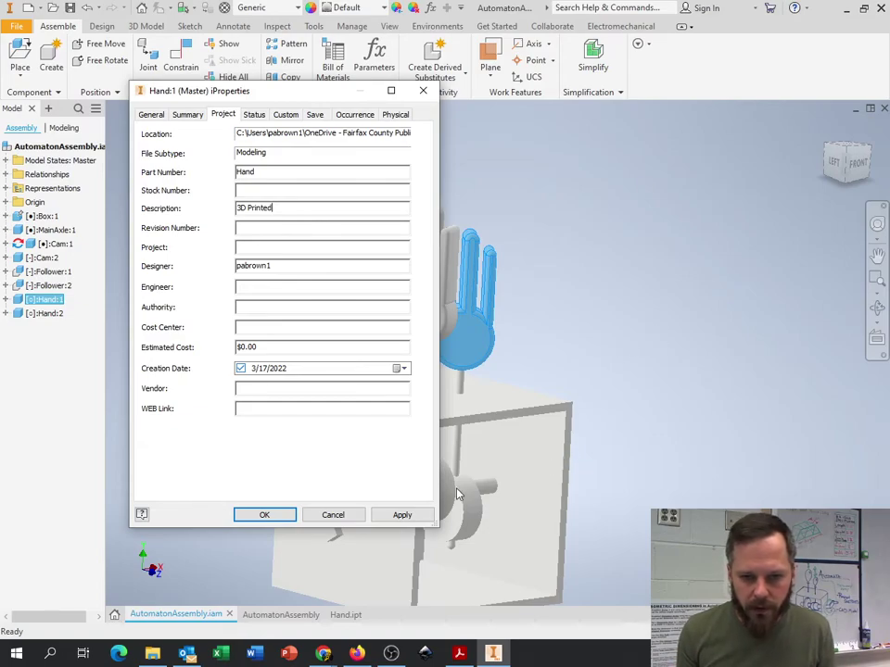
{"action": "left_click", "coordinate": [402, 516]}
{"action": "left_click", "coordinate": [266, 516]}
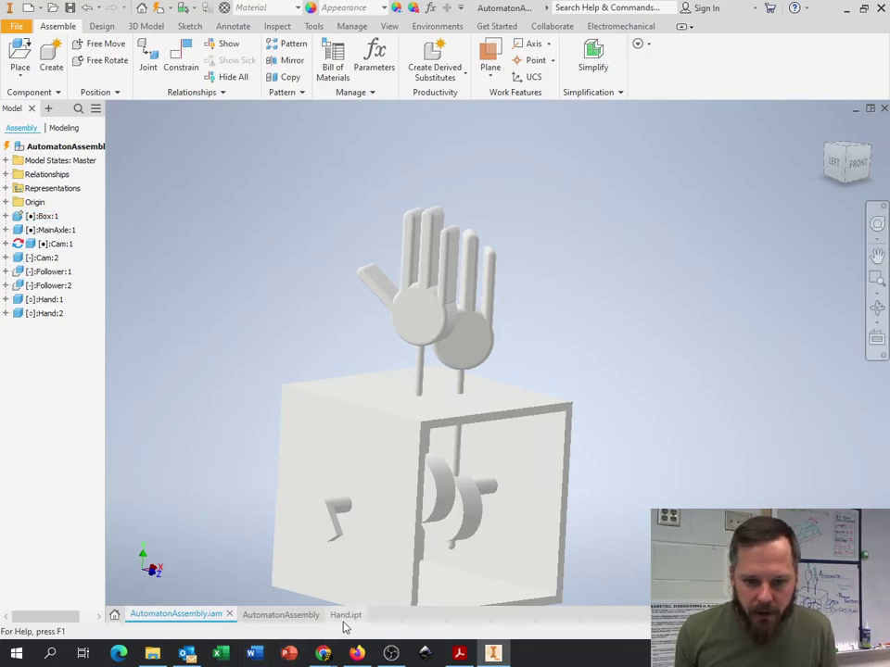
- Switch to the drawing, let it update, and centre the whole sheet in view
{"action": "left_click", "coordinate": [278, 616]}
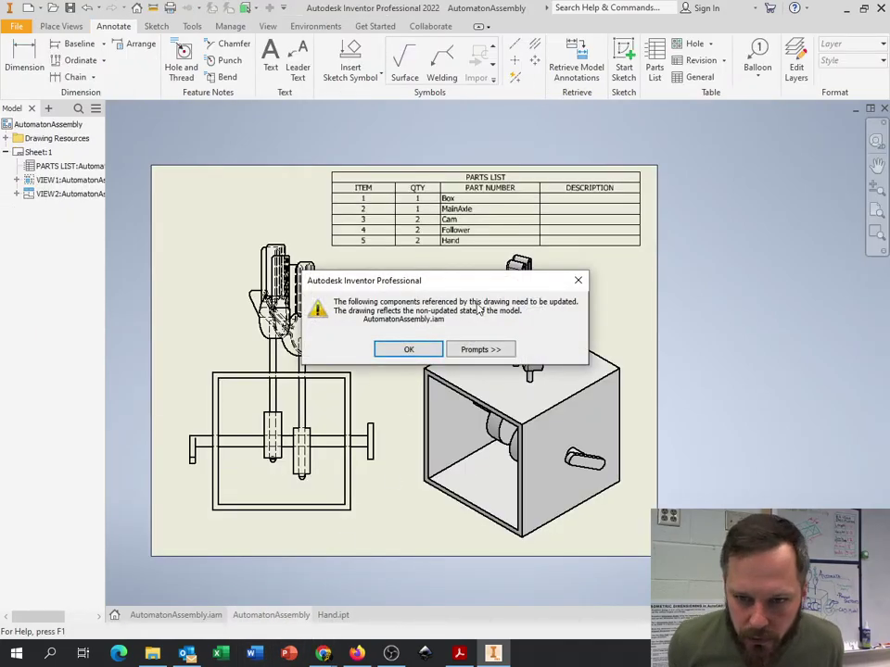
{"action": "left_click", "coordinate": [409, 349]}
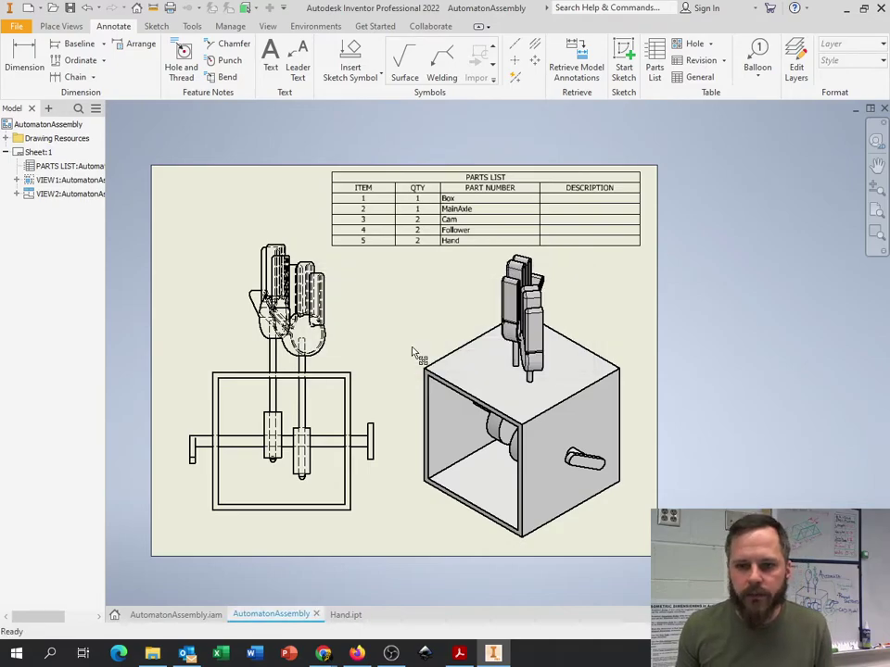
{"action": "scroll", "coordinate": [459, 247], "scroll_direction": "up", "scroll_amount": 5}
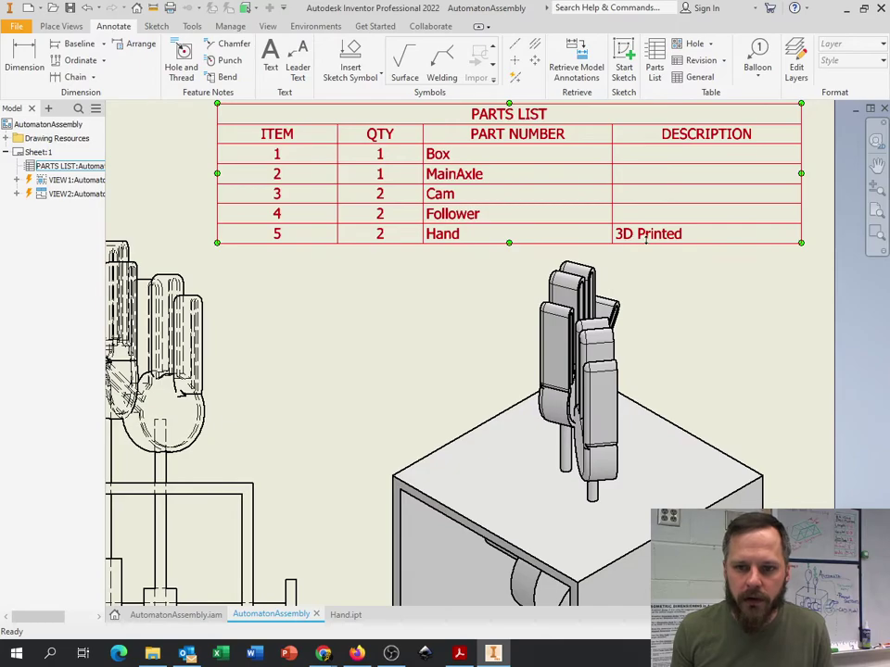
{"action": "scroll", "coordinate": [634, 344], "scroll_direction": "down", "scroll_amount": 3}
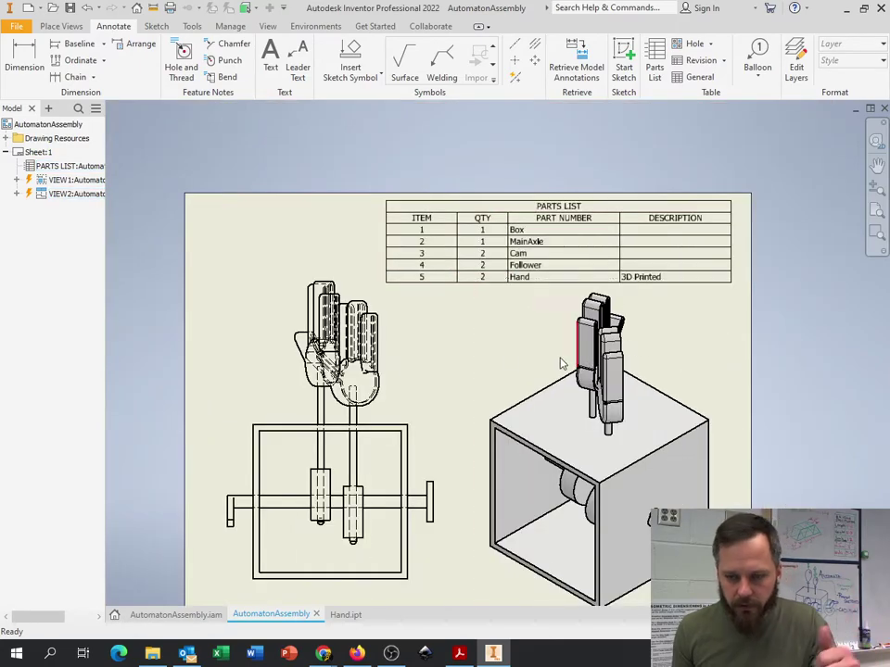
{"action": "scroll", "coordinate": [466, 330], "scroll_direction": "up", "scroll_amount": 5}
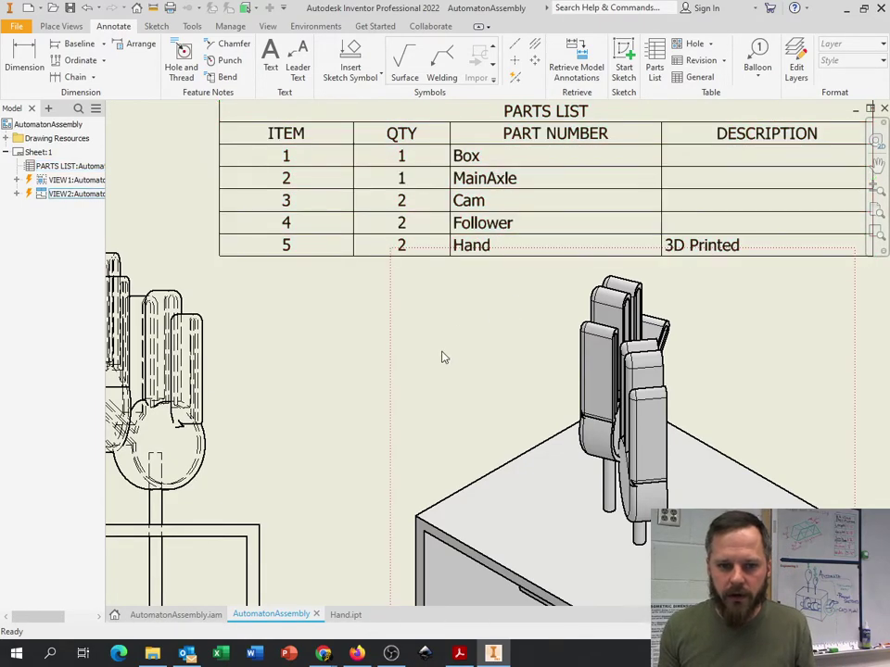
{"action": "scroll", "coordinate": [438, 361], "scroll_direction": "down", "scroll_amount": 3}
{"action": "middle_click_drag", "start_coordinate": [437, 362], "coordinate": [447, 315]}
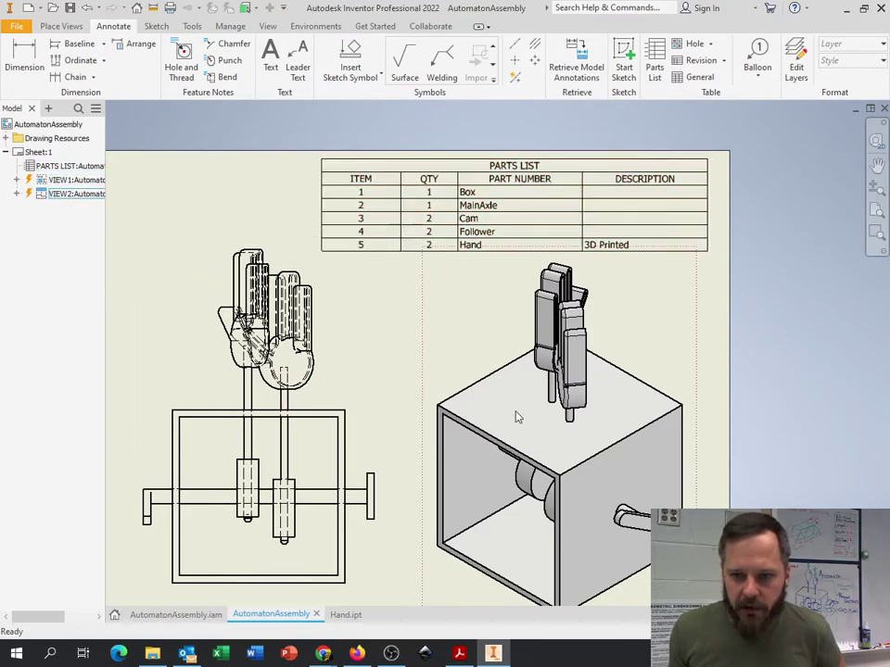
- Check the parts list's Hand row now reads 3D Printed under DESCRIPTION
{"action": "left_click", "coordinate": [500, 205]}
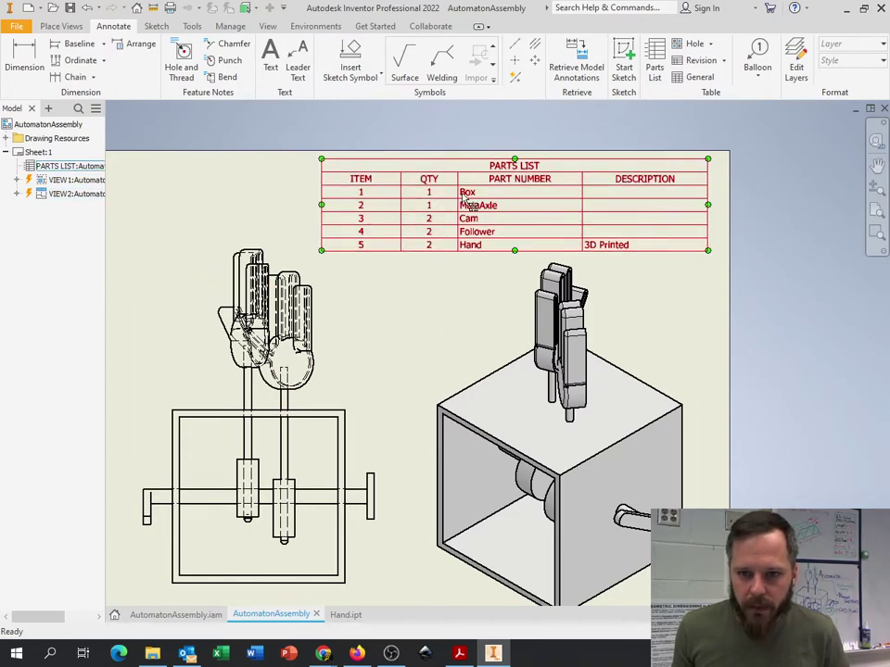
{"action": "key", "text": "Escape"}
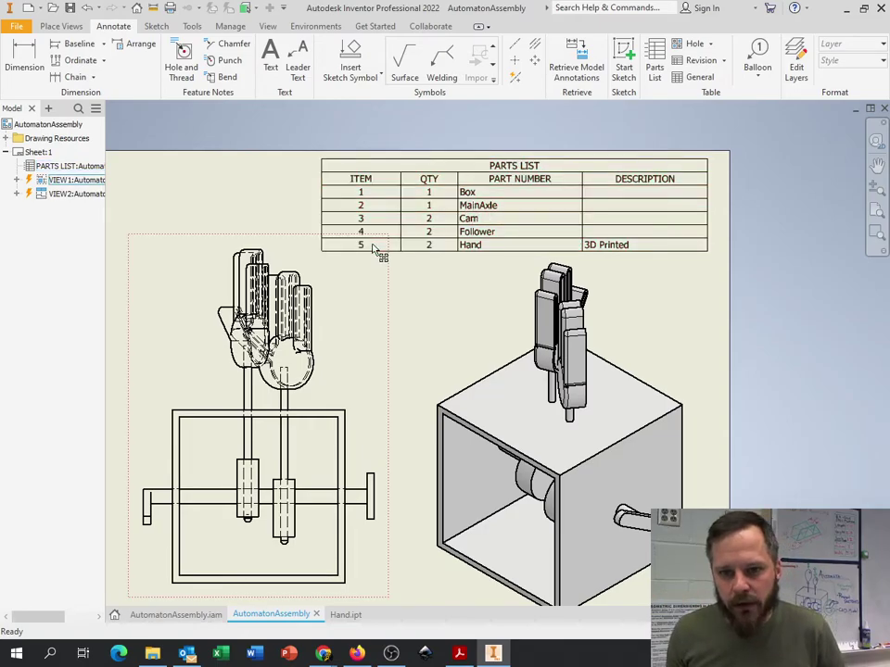
{"action": "left_click", "coordinate": [512, 160]}
{"action": "key", "text": "Escape"}
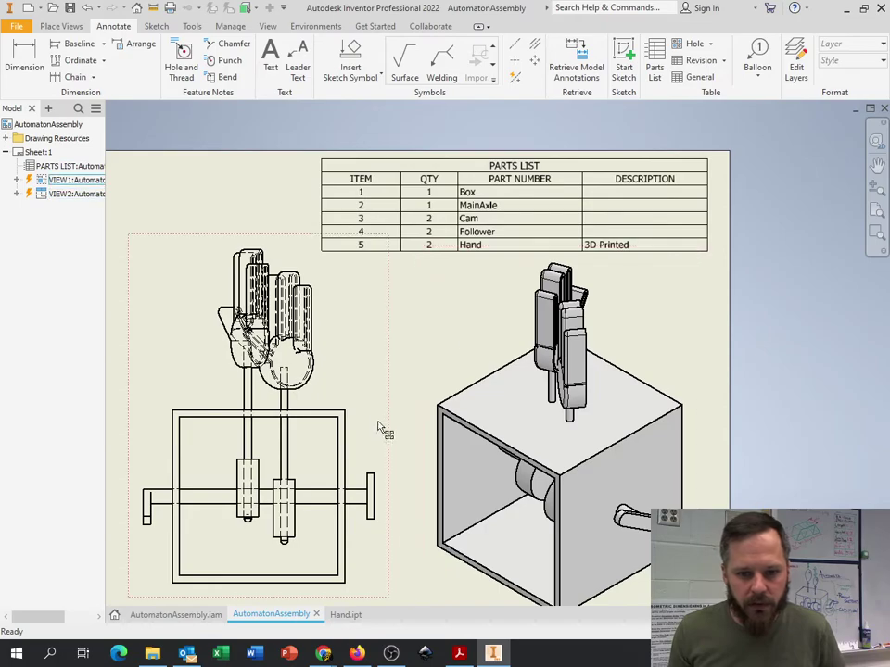
- Open Box:1's iProperties in the assembly and go to its Project page
{"action": "left_click", "coordinate": [174, 614]}
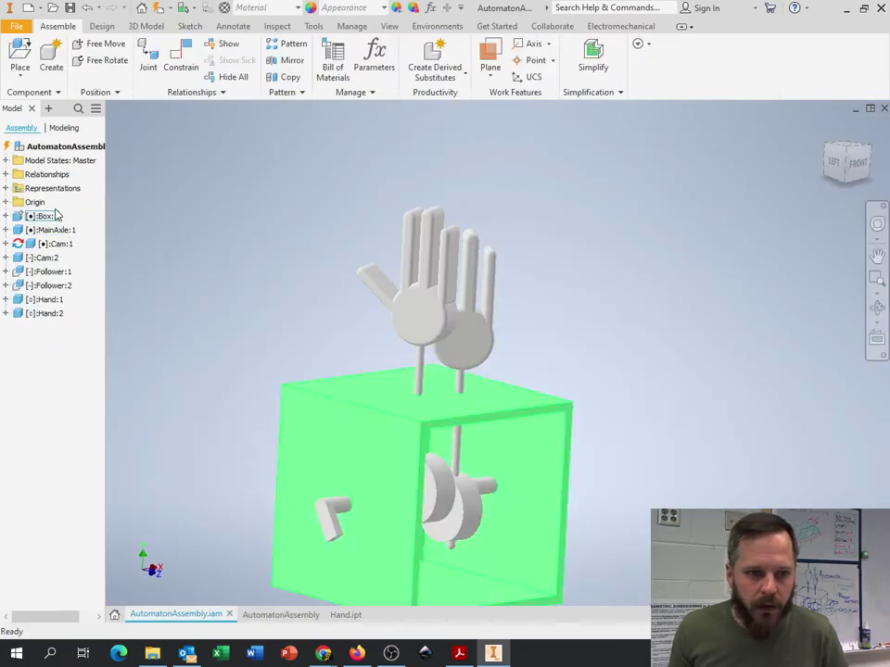
{"action": "right_click", "coordinate": [48, 219]}
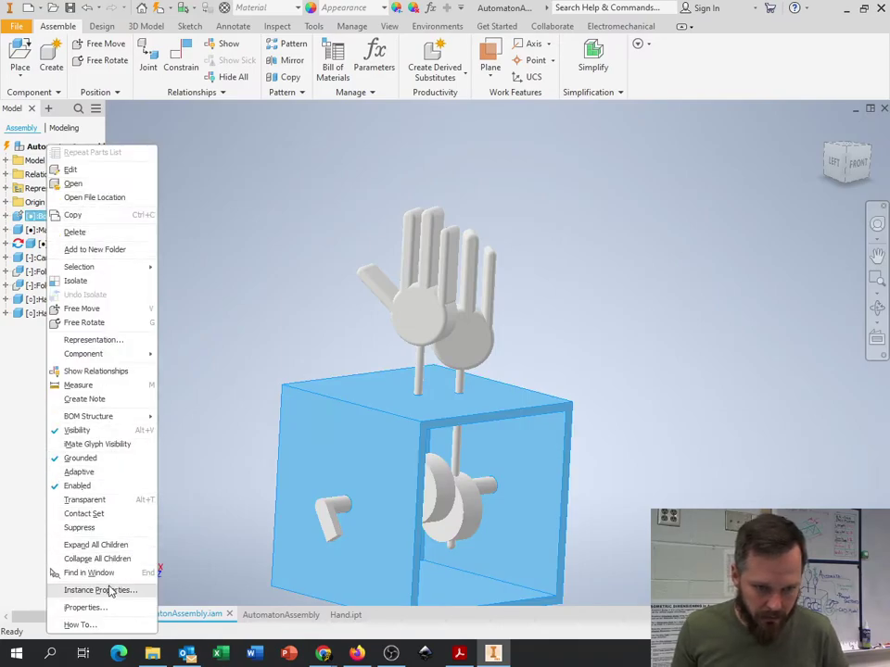
{"action": "left_click", "coordinate": [86, 607]}
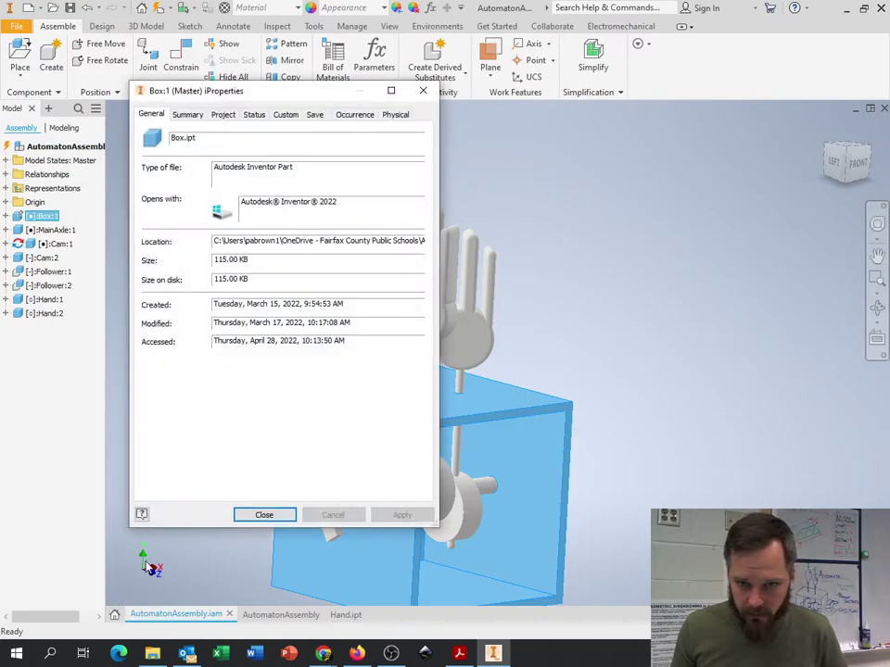
{"action": "left_click", "coordinate": [264, 117]}
{"action": "left_click", "coordinate": [284, 115]}
{"action": "left_click", "coordinate": [223, 115]}
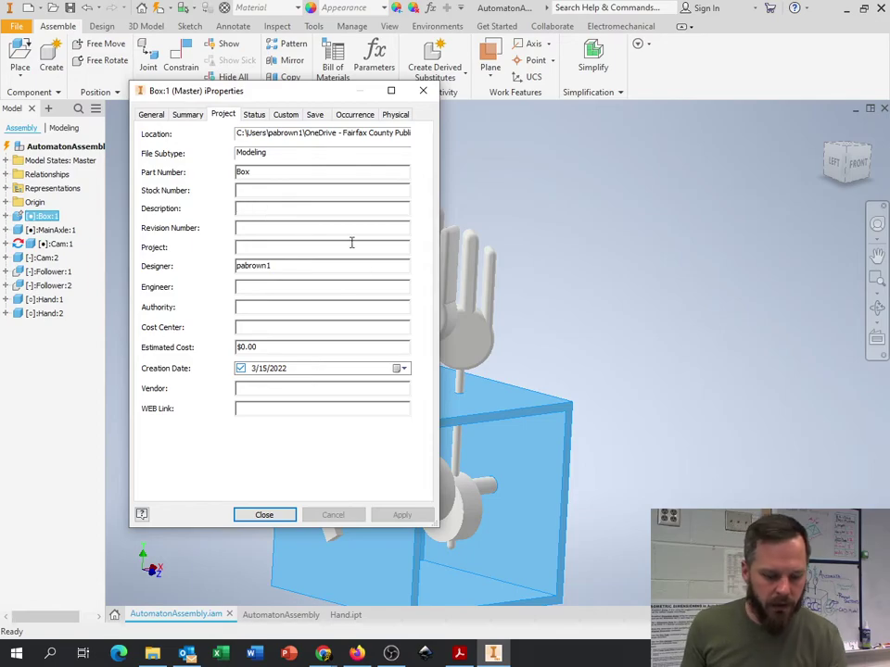
- Set the Box description to Plywood - 1/4" x 6" x 6" and apply it
{"action": "type", "text": "Plywood - 1/4\" x 6\" x 6\""}
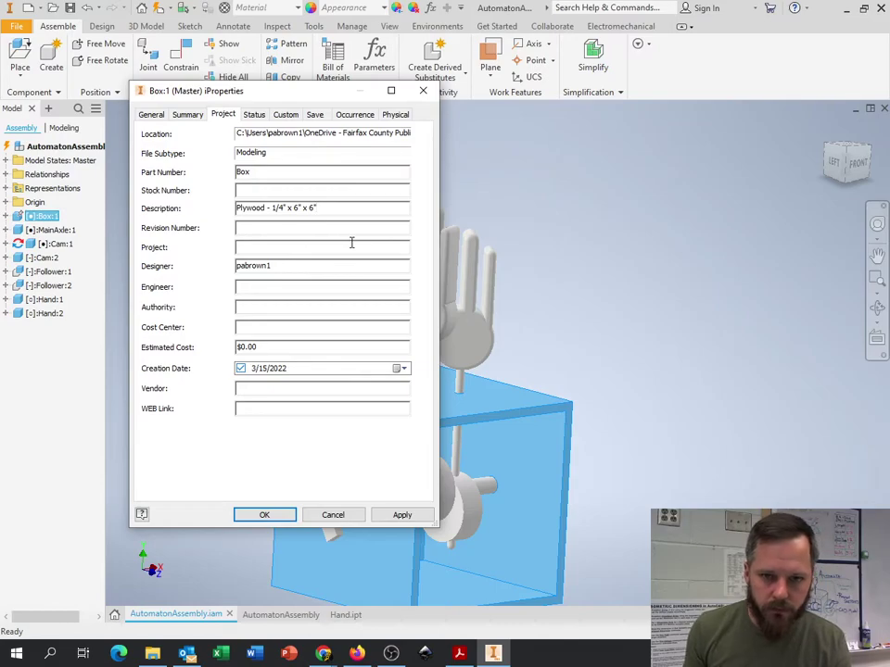
{"action": "left_click", "coordinate": [399, 515]}
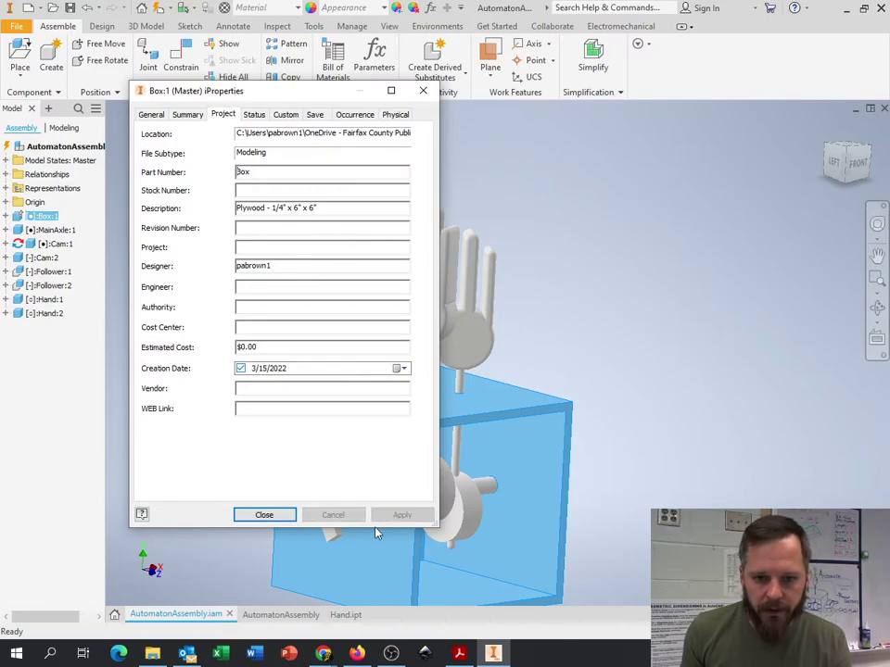
{"action": "left_click", "coordinate": [269, 517]}
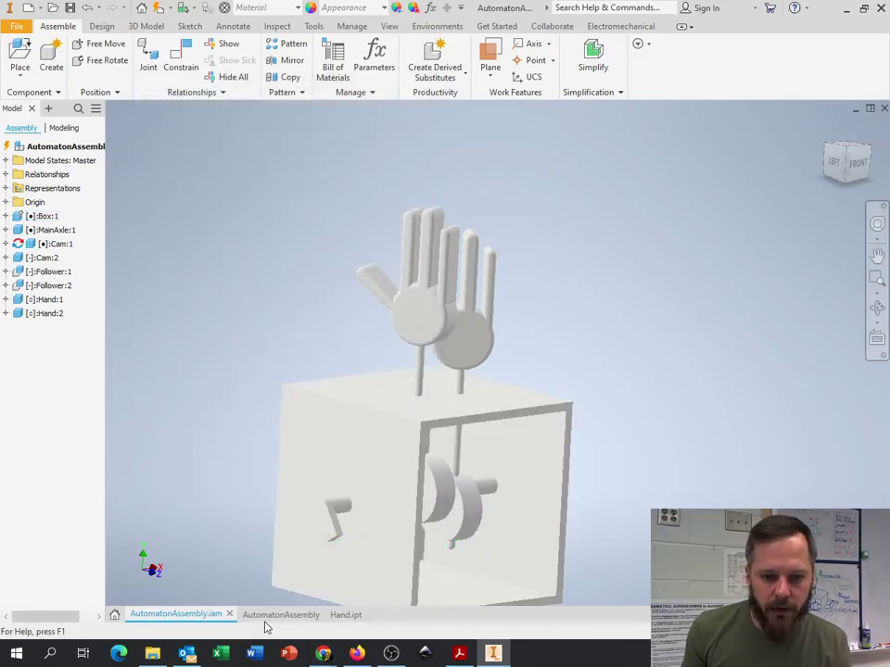
- Confirm the drawing's parts list shows the Box's plywood description
{"action": "left_click", "coordinate": [267, 618]}
{"action": "left_click", "coordinate": [617, 199]}
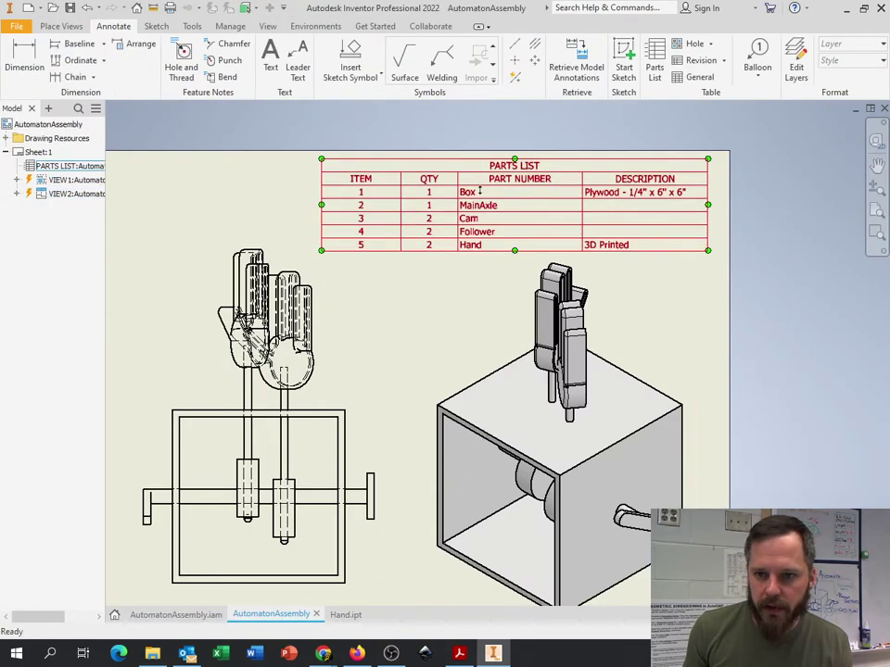
{"action": "key", "text": "Escape"}
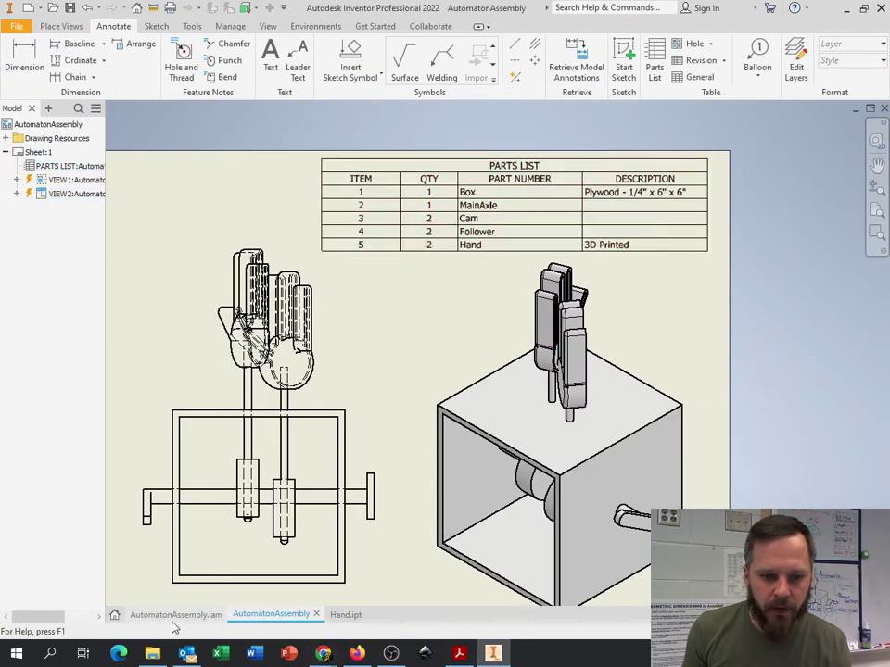
- Enter a 1/4" x description for Follower:1 in its iProperties and apply it
{"action": "left_click", "coordinate": [168, 616]}
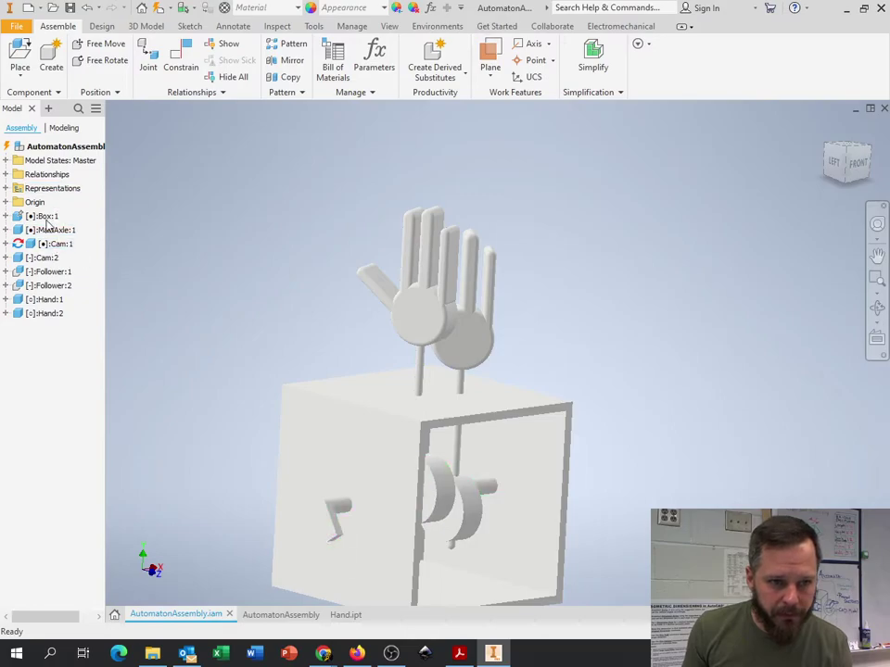
{"action": "left_click", "coordinate": [51, 272]}
{"action": "right_click", "coordinate": [51, 272]}
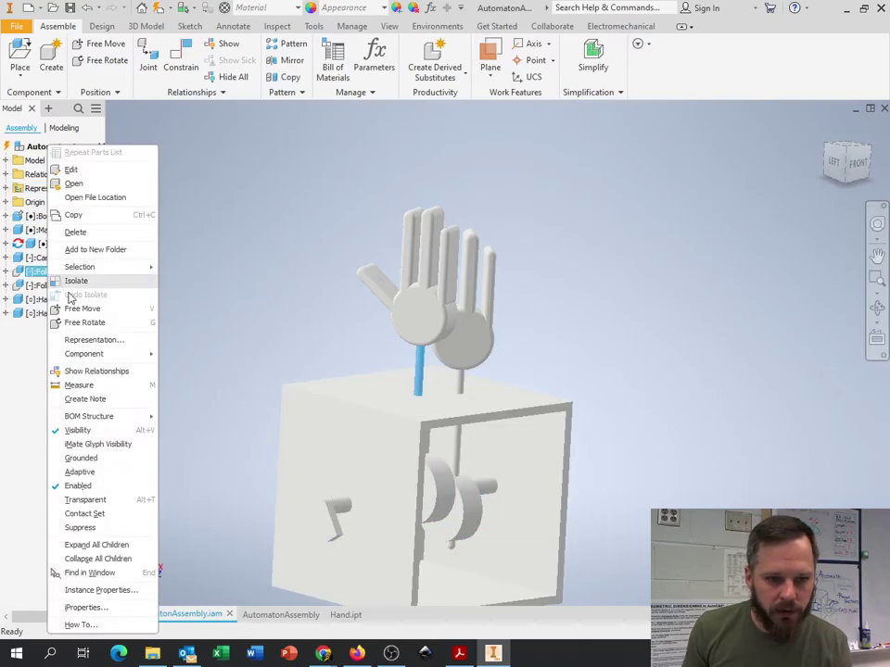
{"action": "left_click", "coordinate": [85, 608]}
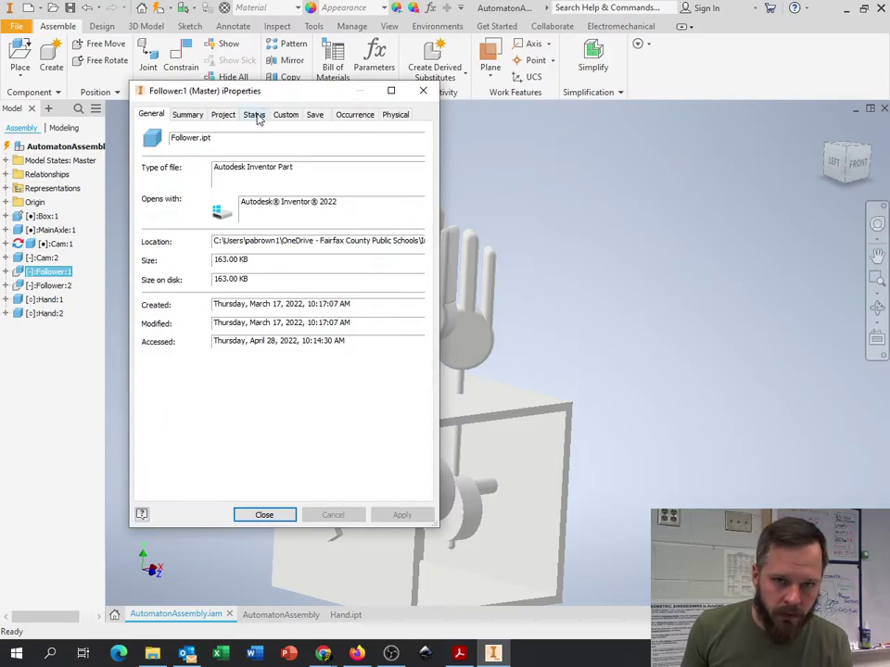
{"action": "left_click", "coordinate": [224, 114]}
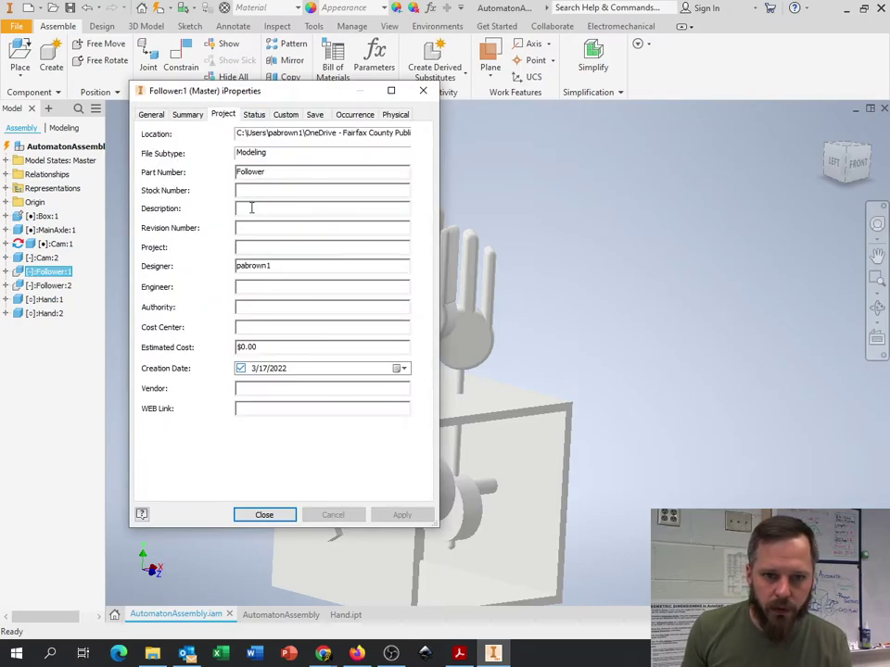
{"action": "type", "text": "1/"}
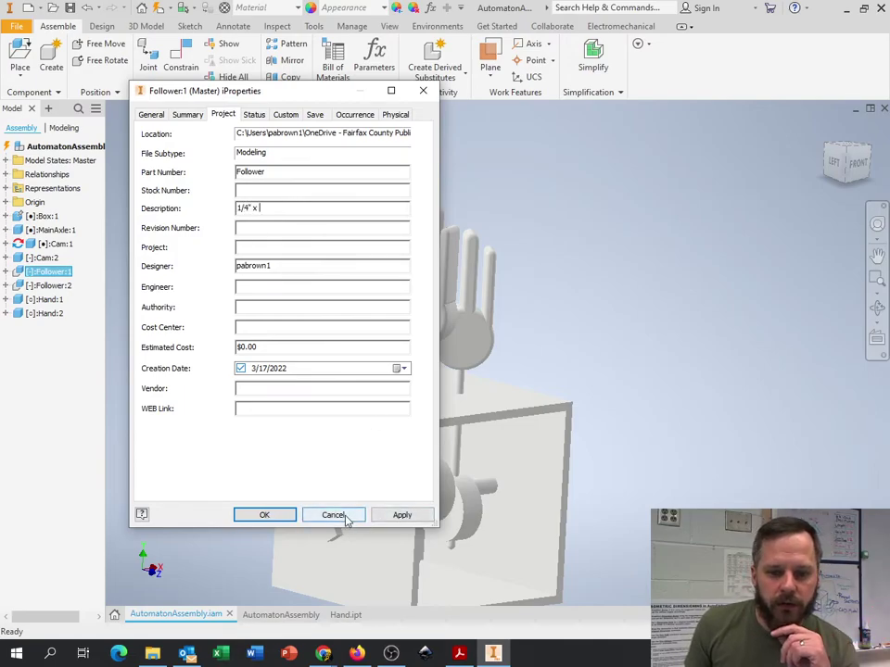
{"action": "type", "text": "4\" x"}
{"action": "left_click", "coordinate": [400, 514]}
{"action": "left_click", "coordinate": [266, 515]}
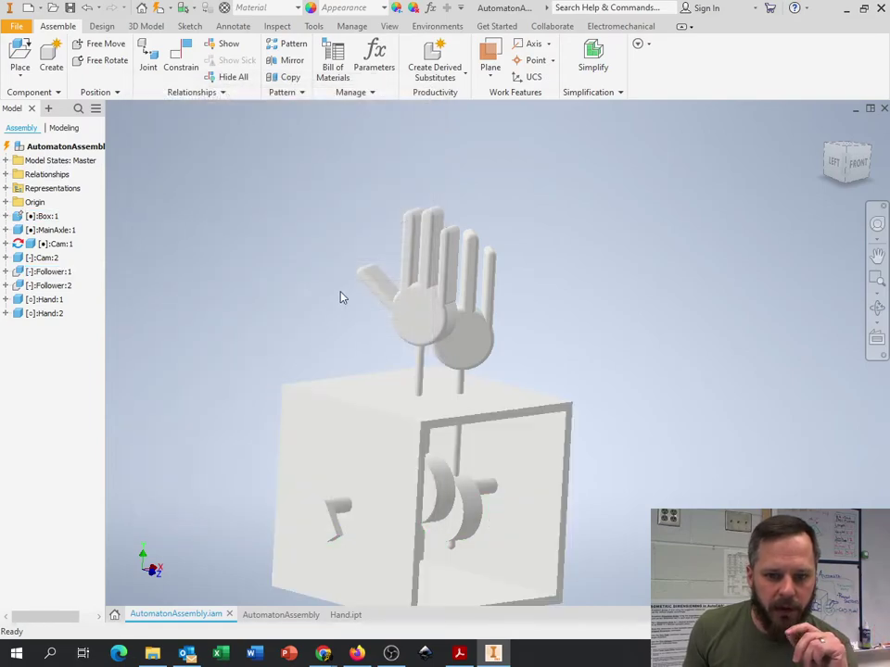
- Open the Follower rod part in its own window
{"action": "left_click", "coordinate": [419, 371]}
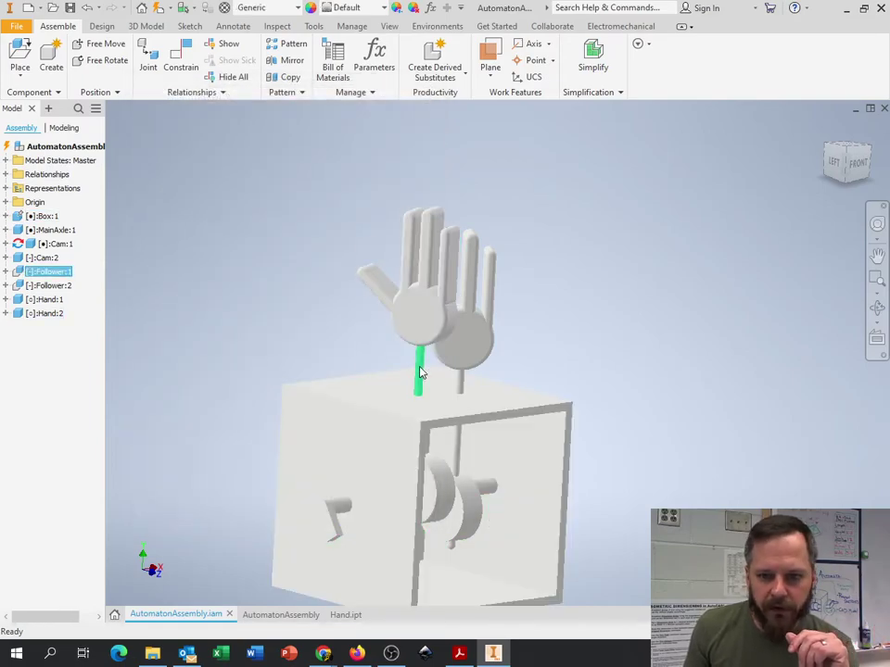
{"action": "right_click", "coordinate": [419, 371]}
{"action": "left_click", "coordinate": [424, 146]}
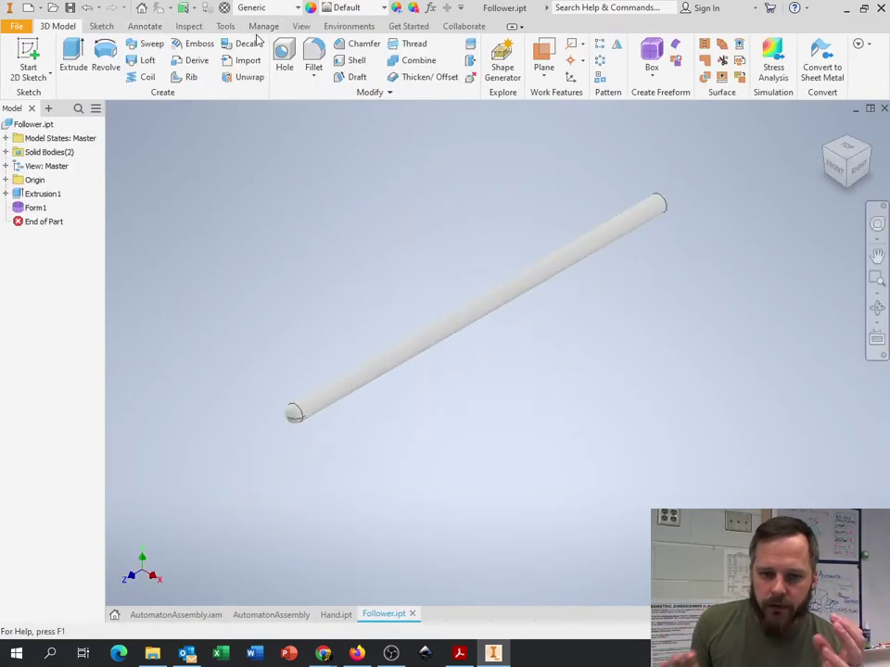
{"action": "left_click", "coordinate": [7, 194]}
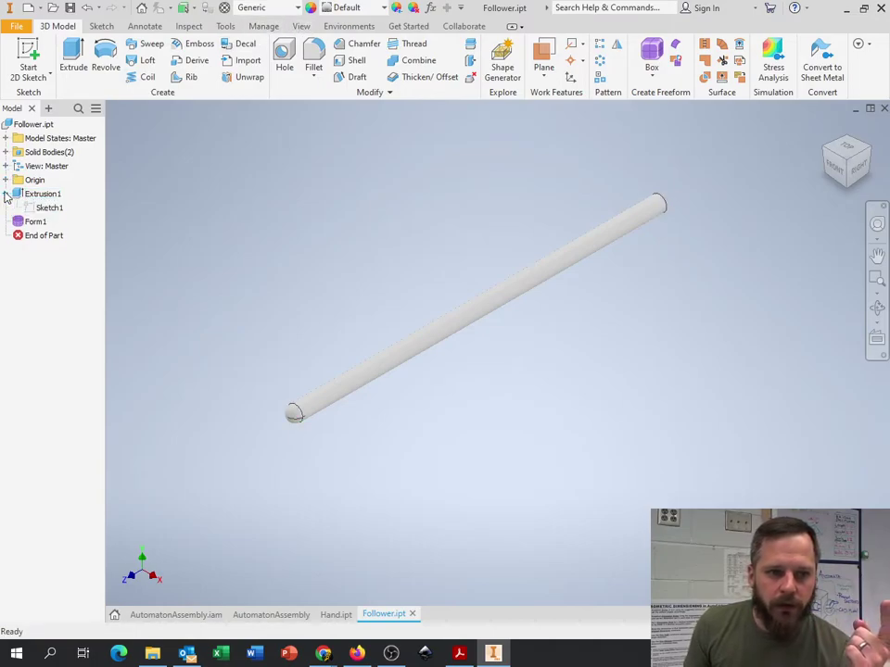
{"action": "left_click", "coordinate": [49, 208]}
{"action": "key", "text": "Page_Up"}
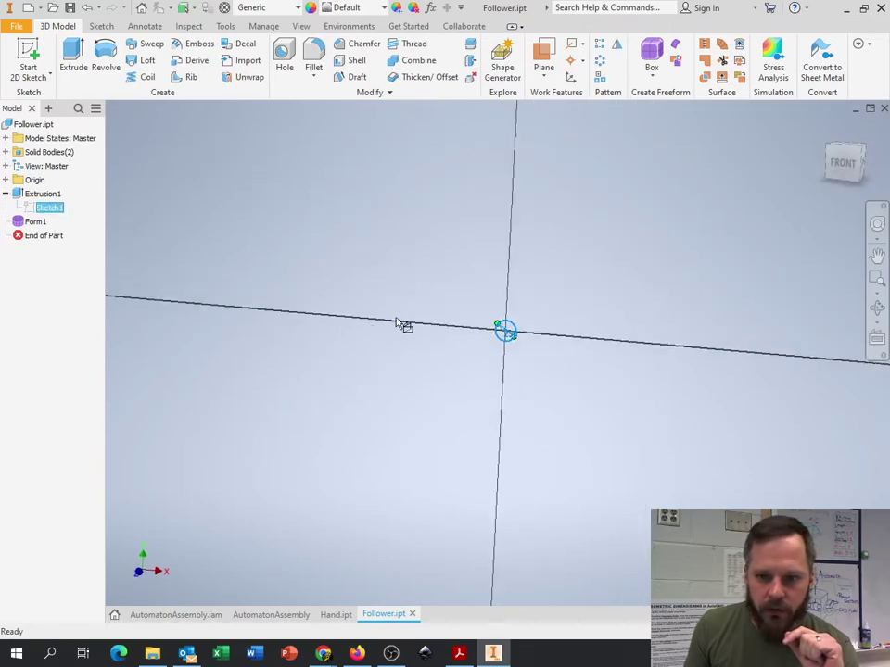
{"action": "double_click", "coordinate": [507, 364]}
{"action": "scroll", "coordinate": [508, 369], "scroll_direction": "up", "scroll_amount": 5}
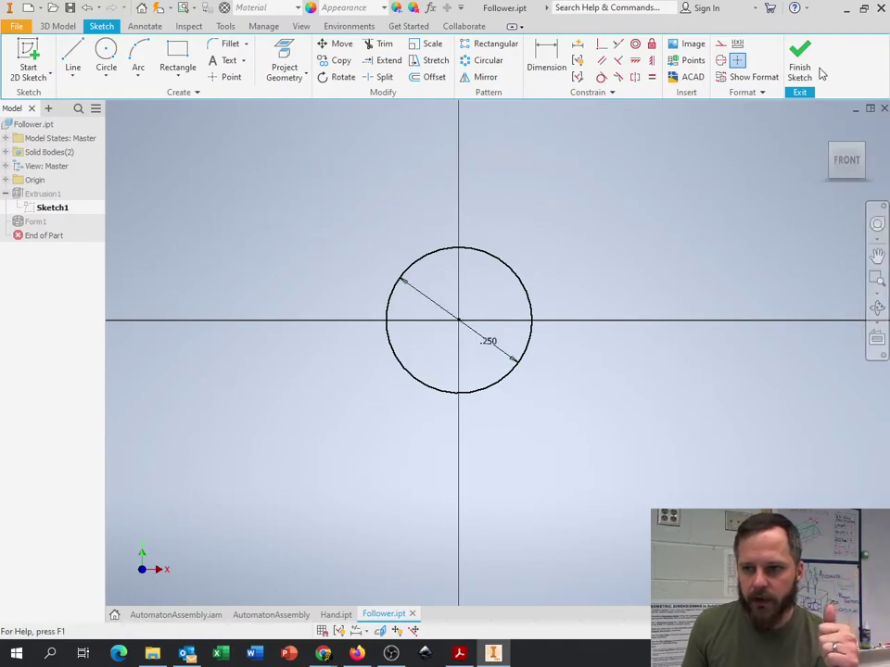
{"action": "left_click", "coordinate": [798, 63]}
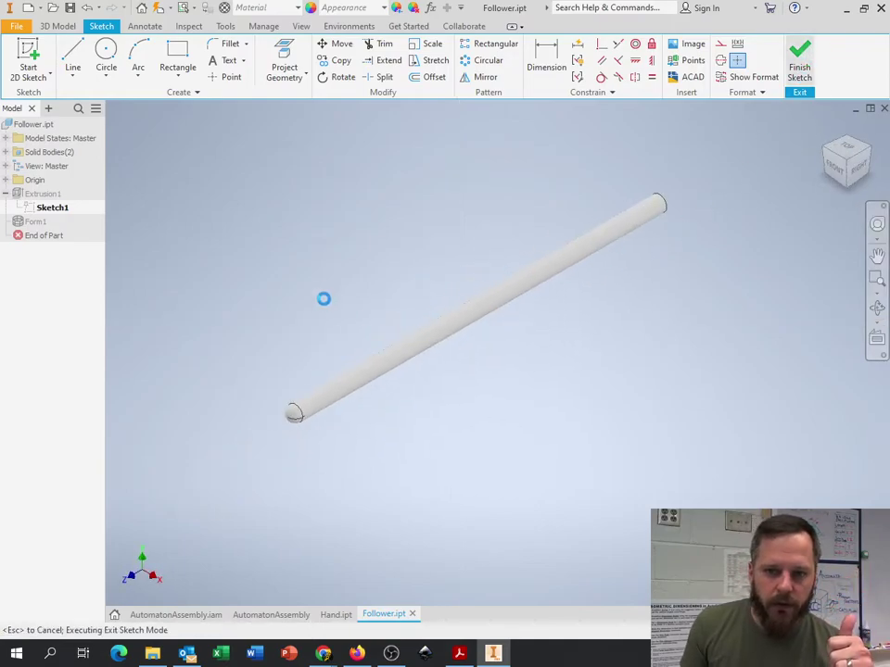
{"action": "left_click", "coordinate": [47, 193]}
{"action": "double_click", "coordinate": [61, 194]}
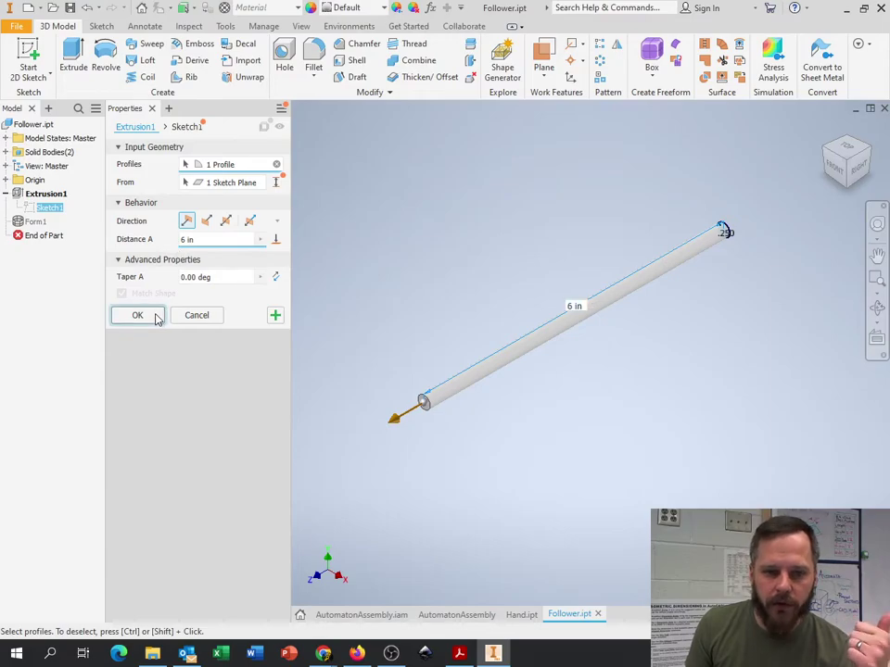
{"action": "left_click", "coordinate": [159, 316]}
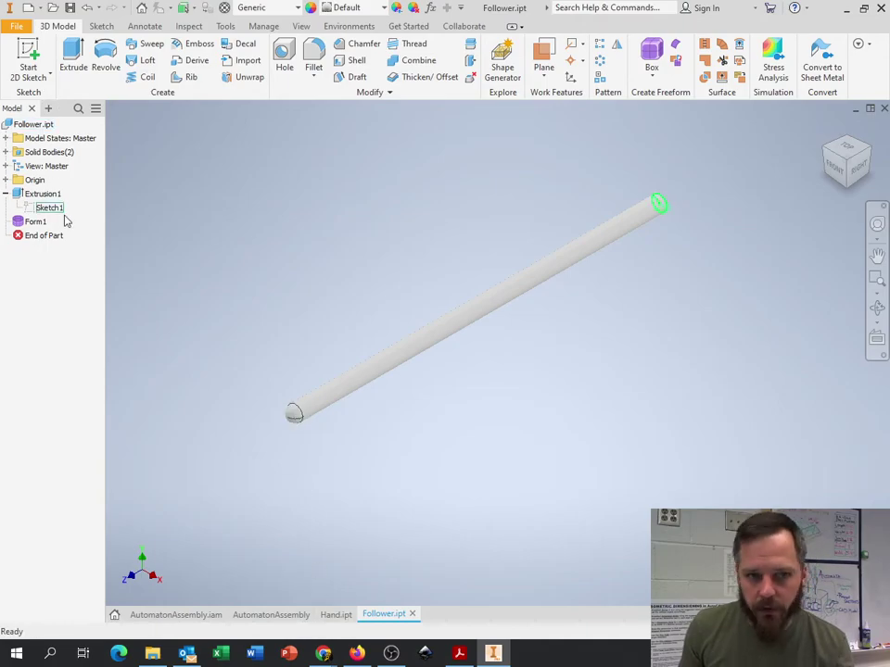
- In Follower.ipt's iProperties Project tab, set Description to Dowel - 1/4" x 6" and apply
{"action": "right_click", "coordinate": [40, 124]}
{"action": "left_click", "coordinate": [75, 294]}
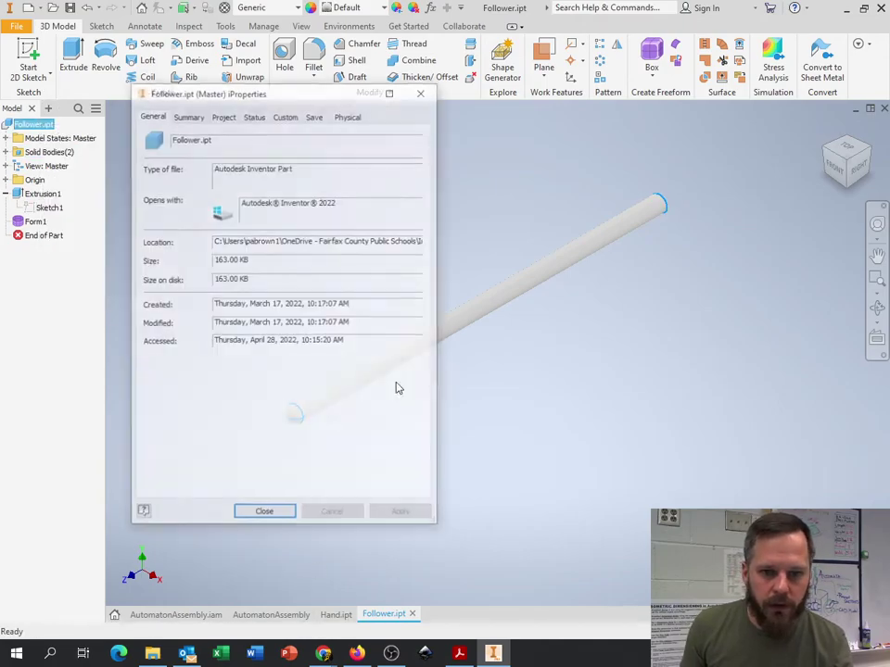
{"action": "left_click", "coordinate": [222, 115]}
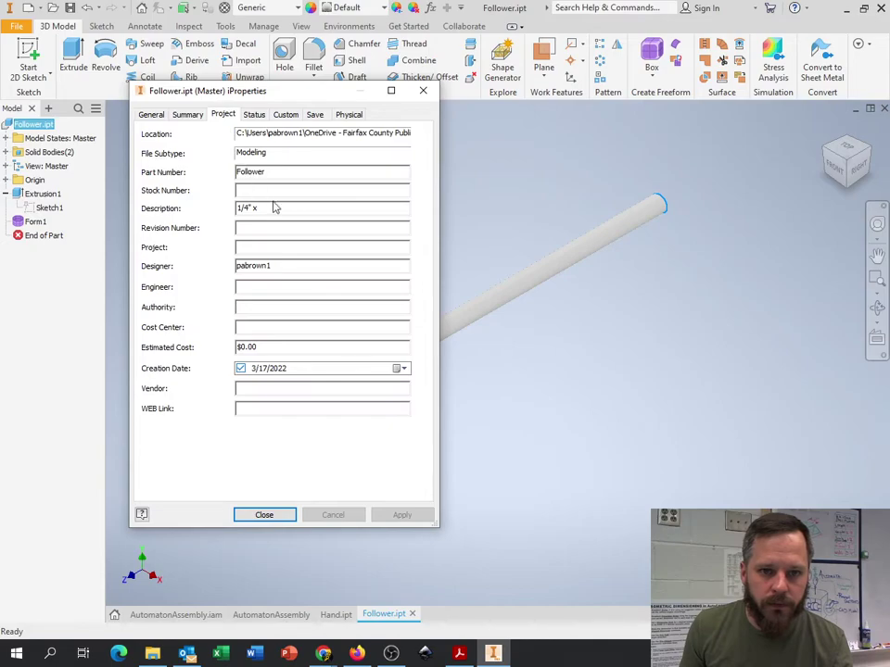
{"action": "left_click", "coordinate": [277, 208]}
{"action": "type", "text": "1/4\" x 8"}
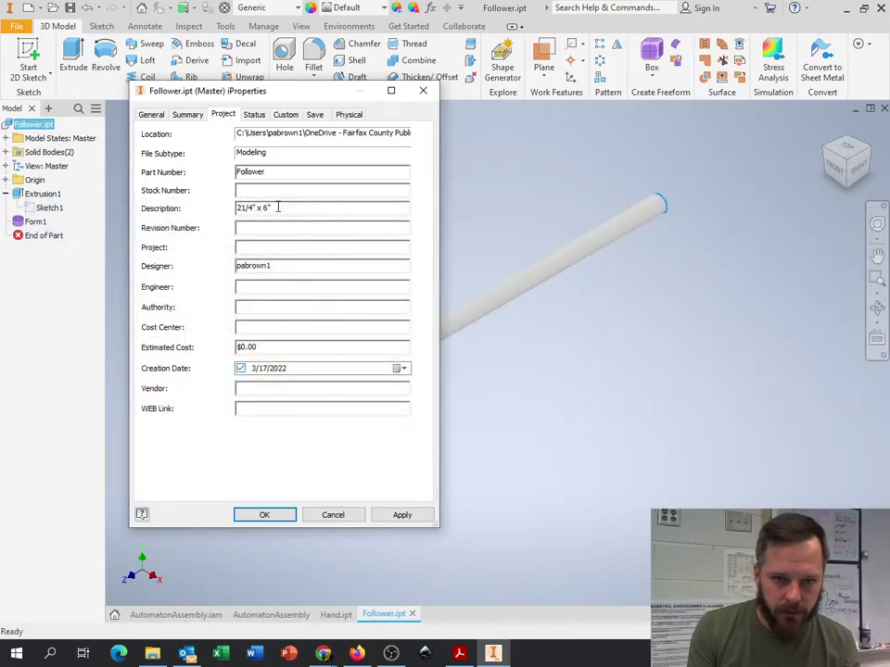
{"action": "type", "text": "owel "}
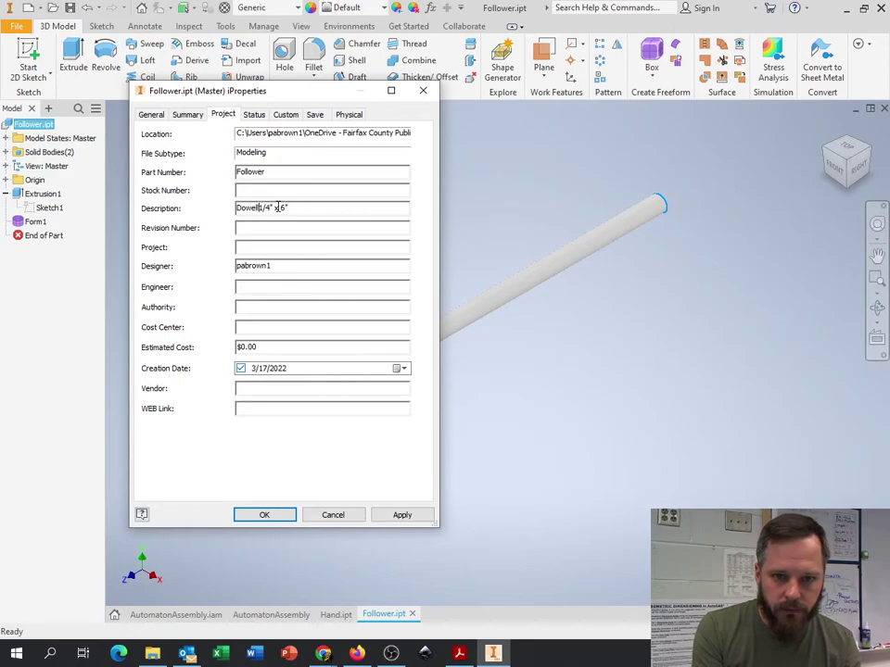
{"action": "type", "text": "-"}
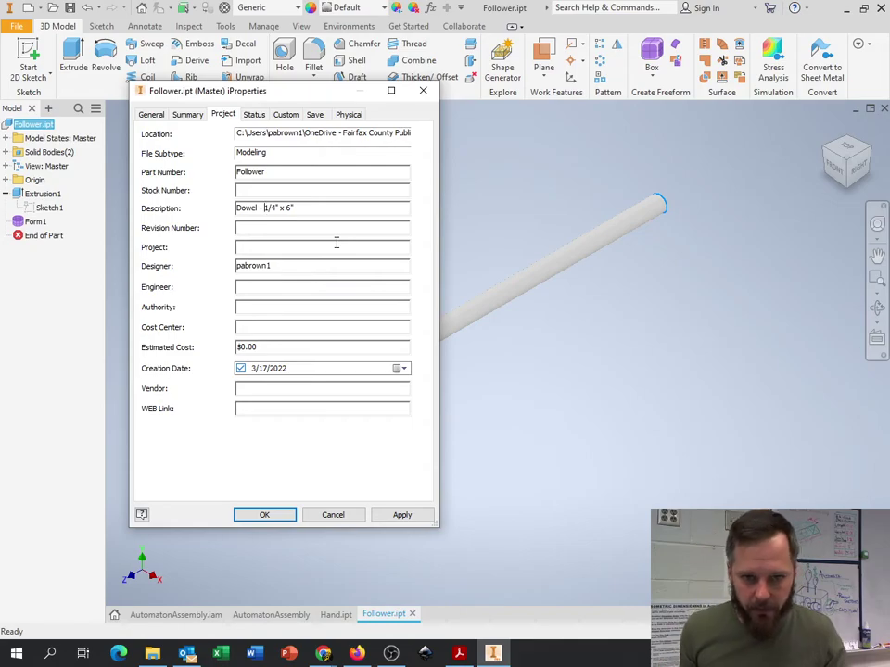
{"action": "left_click", "coordinate": [413, 519]}
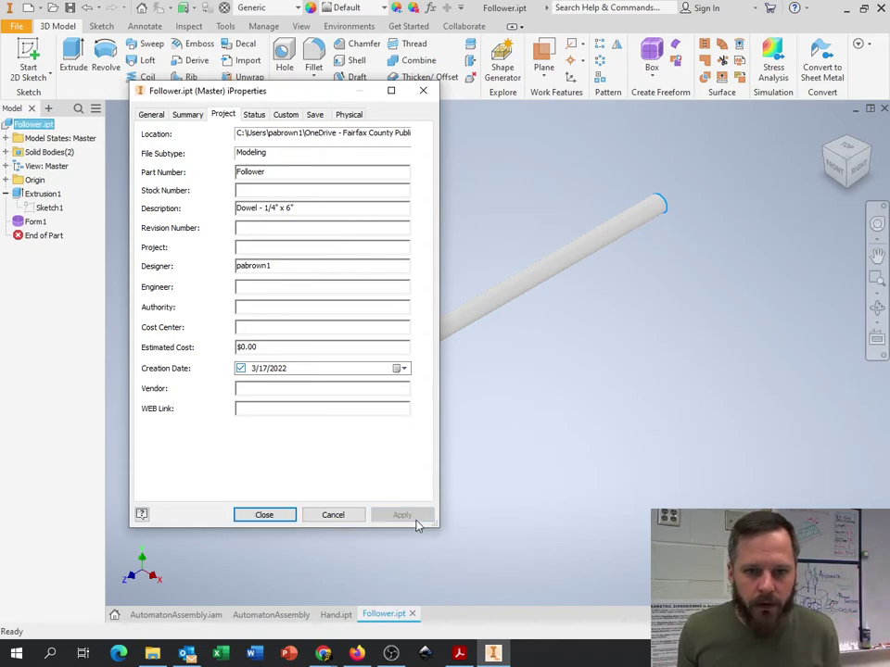
{"action": "left_click", "coordinate": [273, 516]}
- Open the MainAxle part from the automaton assembly in its own tab
{"action": "left_click", "coordinate": [199, 616]}
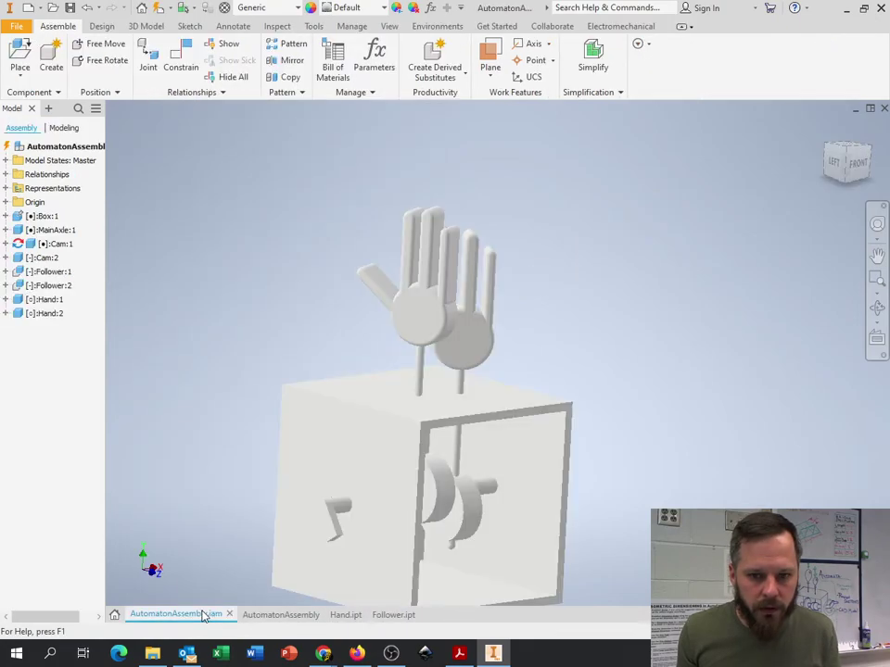
{"action": "left_click", "coordinate": [339, 516]}
{"action": "right_click", "coordinate": [339, 515]}
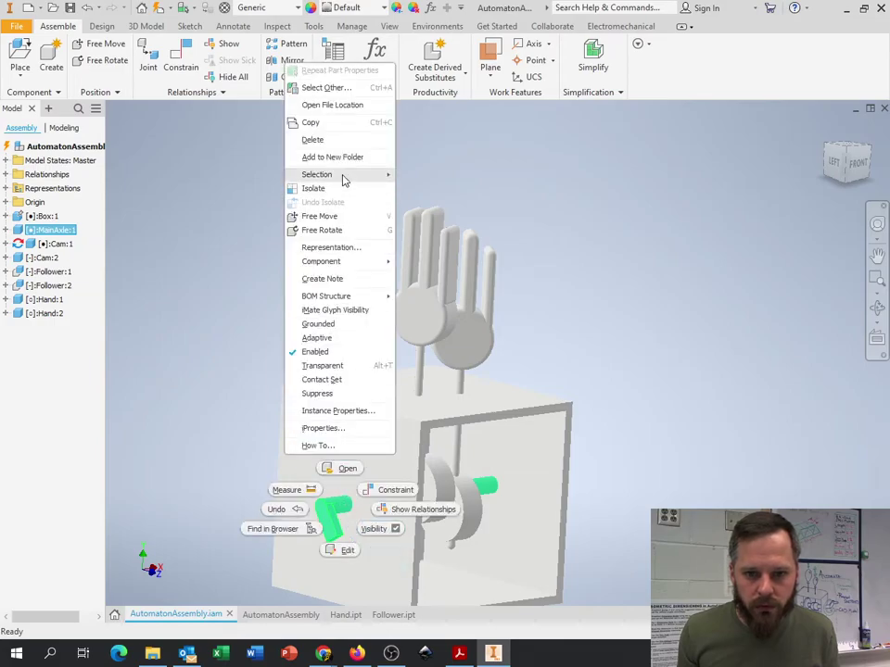
{"action": "mouse_move", "coordinate": [343, 175]}
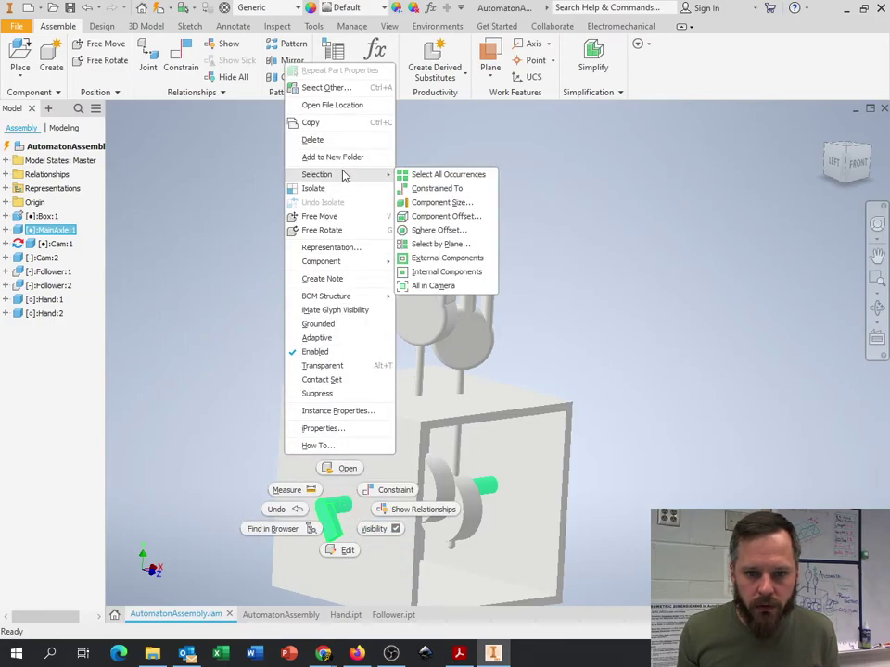
{"action": "left_click", "coordinate": [340, 470]}
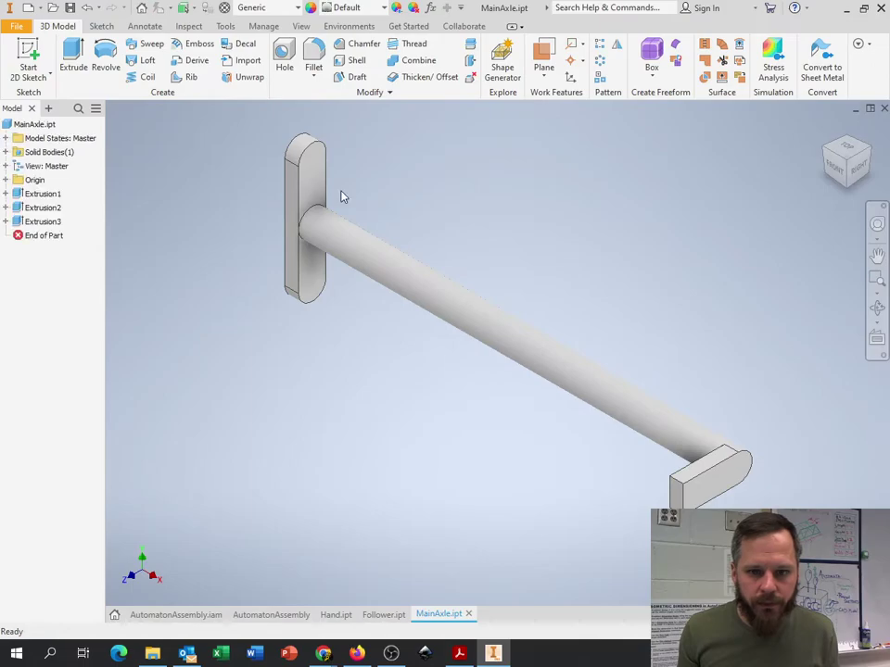
- Check the shaft's 0.500 sketch diameter and 8 in extrusion length, leaving both unchanged
{"action": "left_click", "coordinate": [380, 255]}
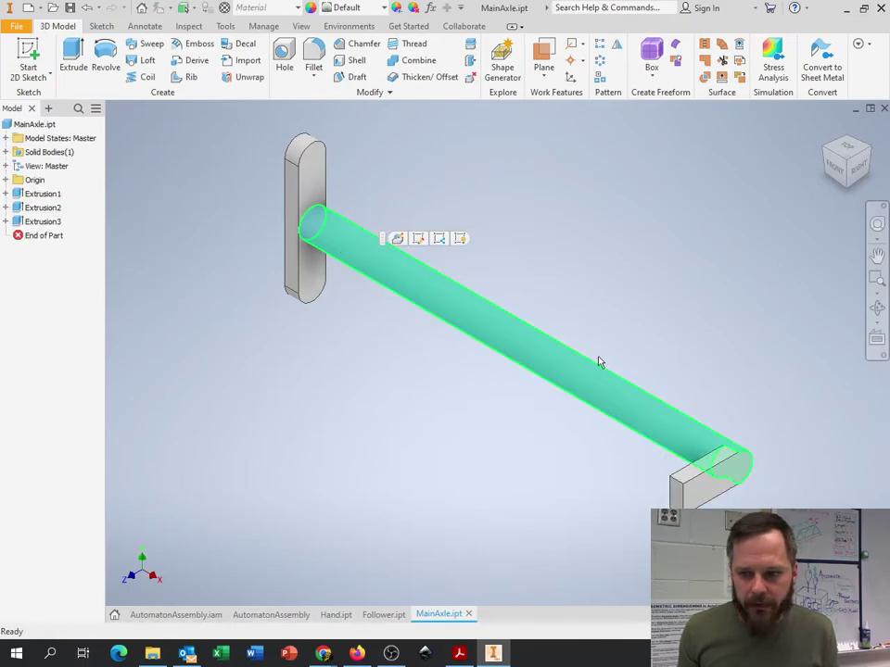
{"action": "left_click", "coordinate": [5, 193]}
{"action": "double_click", "coordinate": [51, 208]}
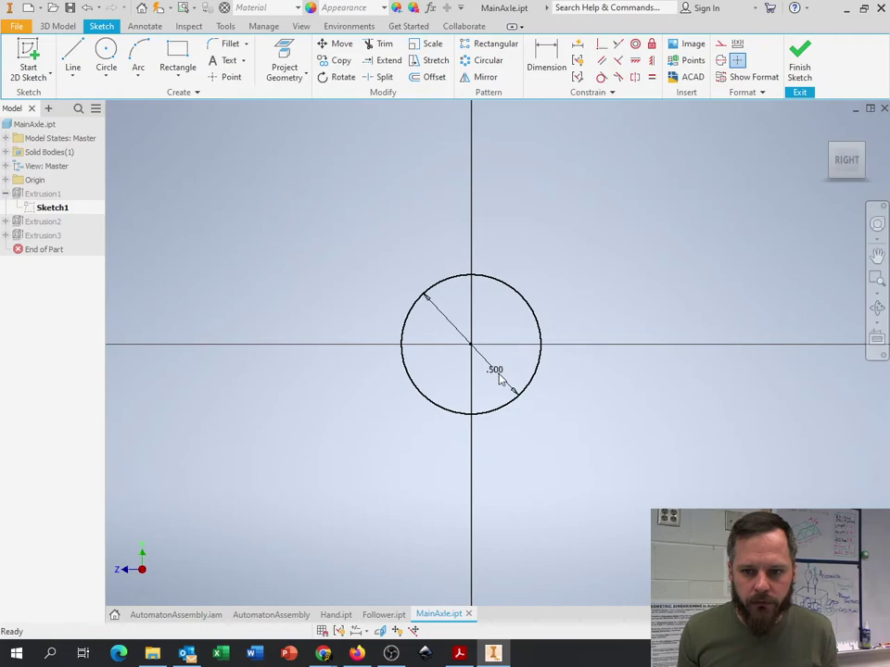
{"action": "left_click", "coordinate": [797, 61]}
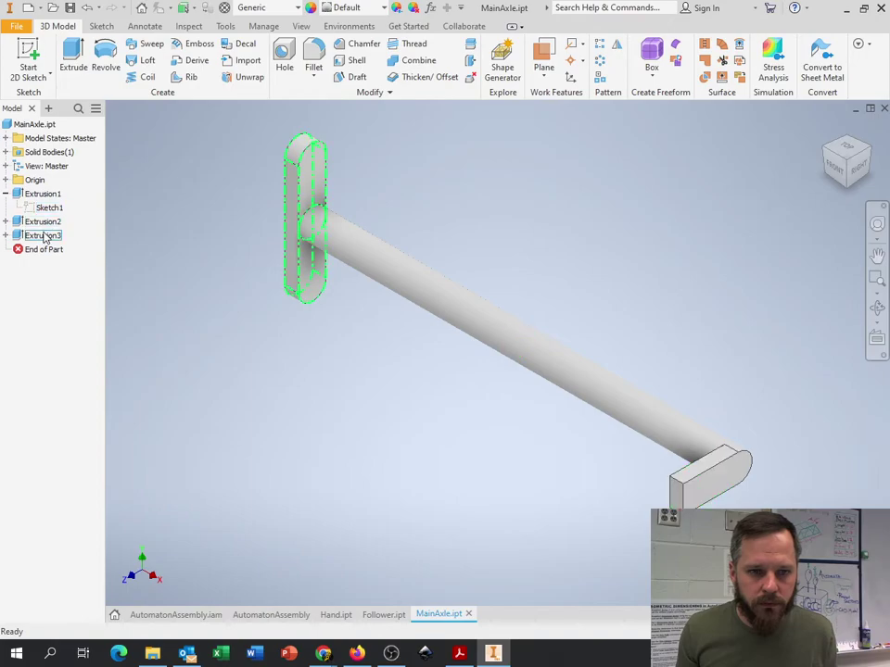
{"action": "double_click", "coordinate": [44, 196]}
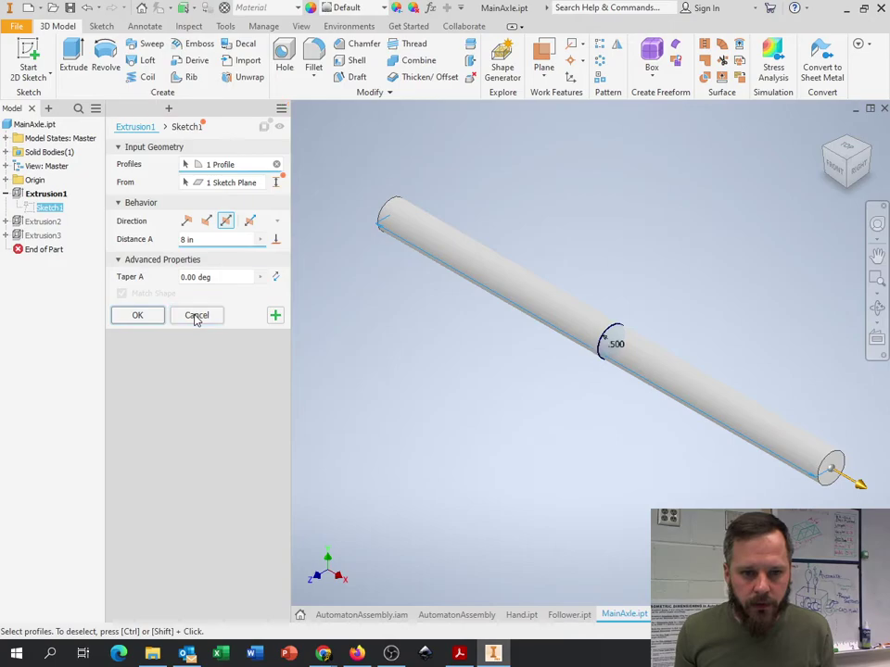
{"action": "left_click", "coordinate": [198, 317]}
- In MainAxle.ipt's iProperties, set part number Shaft and description Dowel - 1/2" x 8"
{"action": "right_click", "coordinate": [48, 124]}
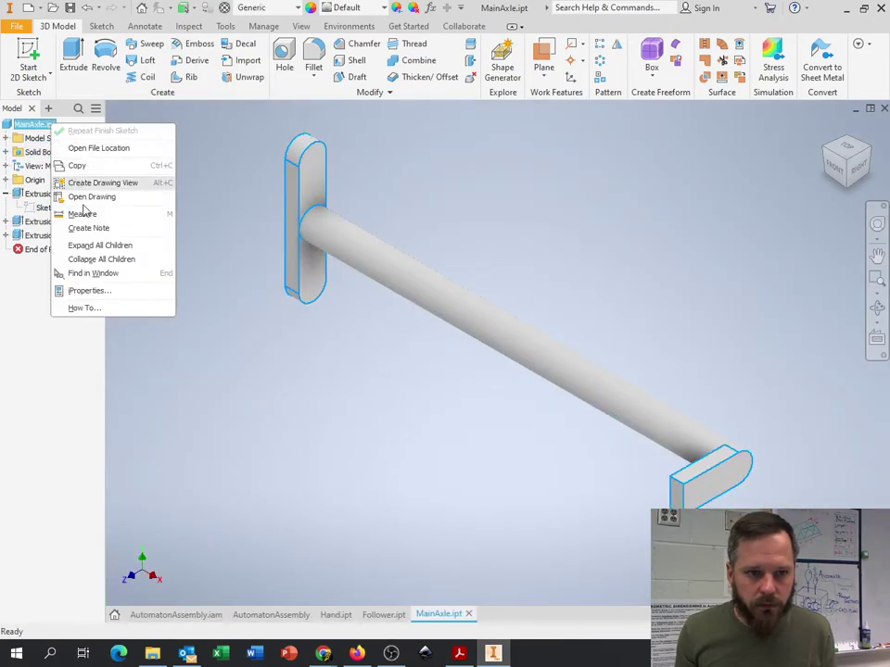
{"action": "left_click", "coordinate": [91, 291]}
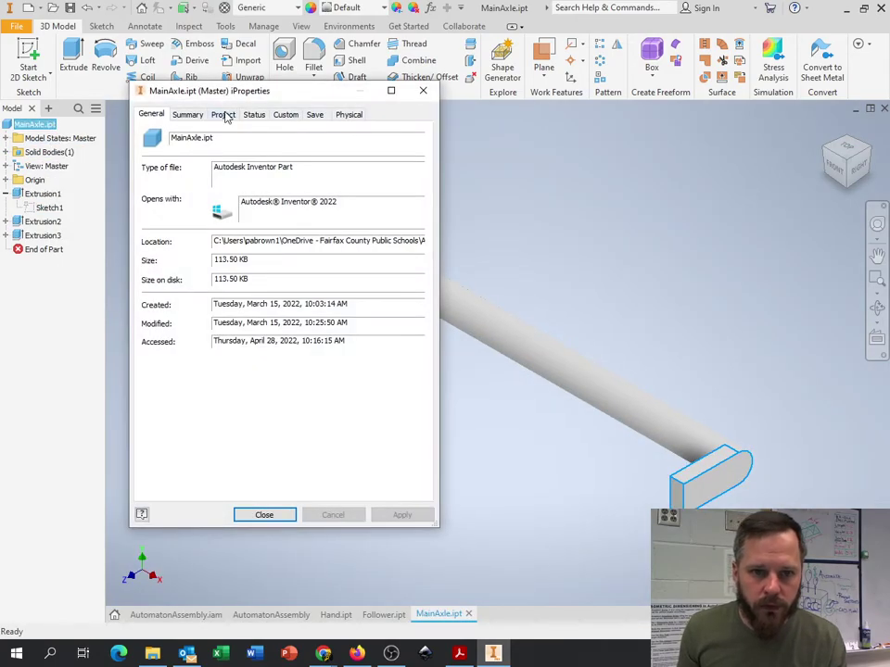
{"action": "left_click", "coordinate": [223, 115]}
{"action": "left_click_drag", "start_coordinate": [258, 169], "coordinate": [224, 172]}
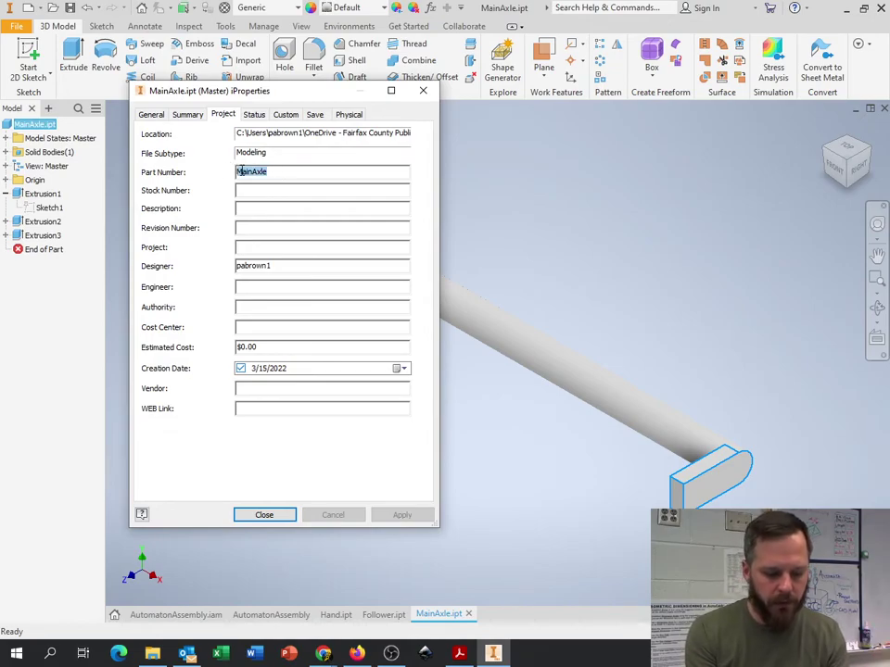
{"action": "type", "text": "Shaft"}
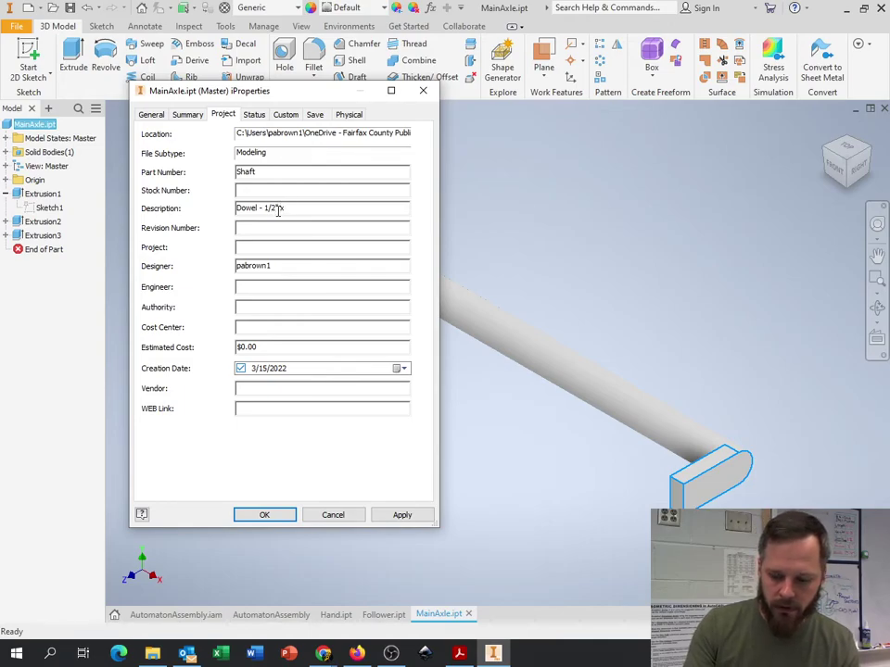
{"action": "left_click", "coordinate": [401, 515]}
{"action": "left_click", "coordinate": [265, 517]}
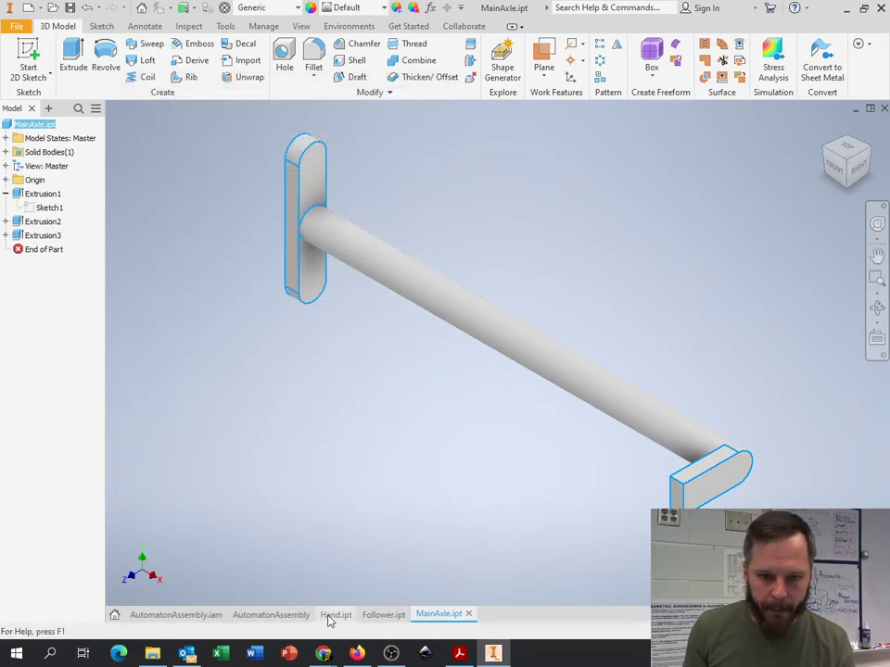
- Refresh the drawing's parts list, then open Cam:2 from the assembly as its own part
{"action": "left_click", "coordinate": [282, 614]}
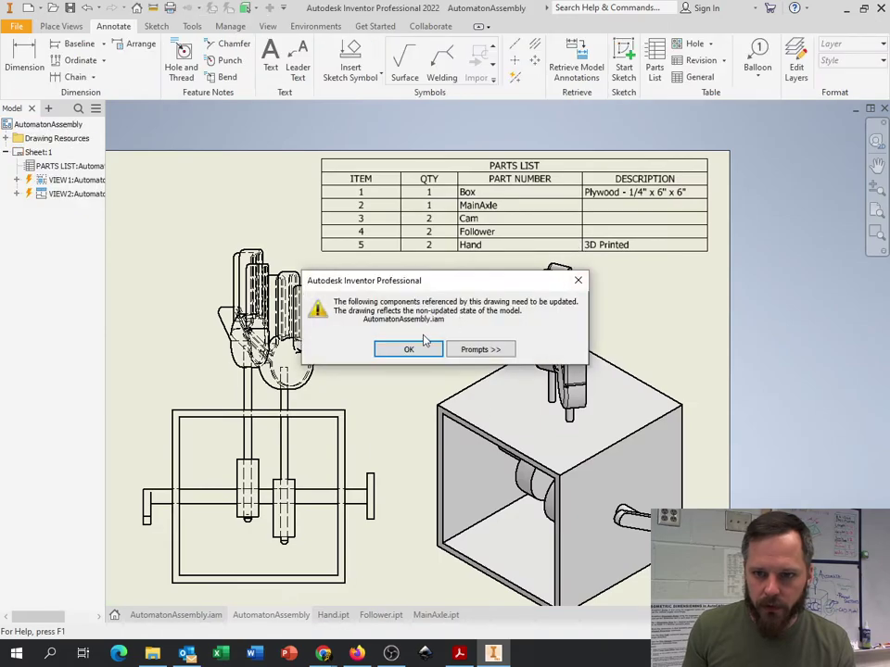
{"action": "left_click", "coordinate": [407, 347]}
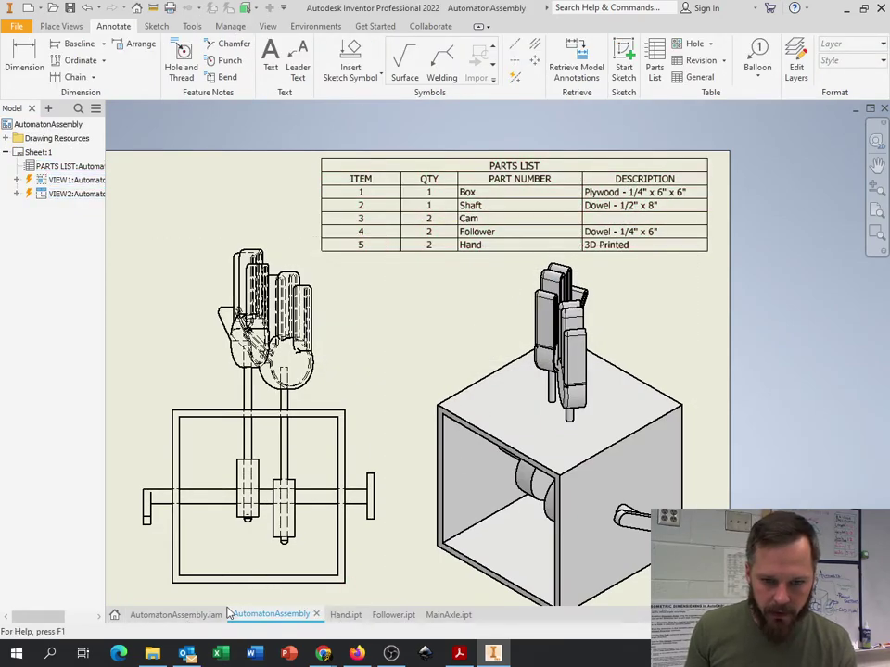
{"action": "left_click", "coordinate": [185, 614]}
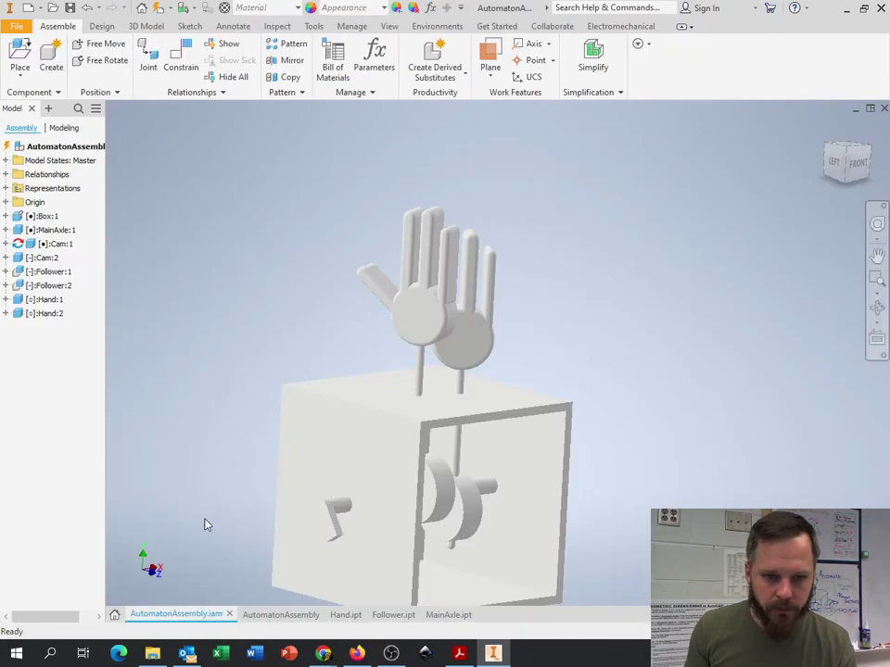
{"action": "right_click", "coordinate": [467, 516]}
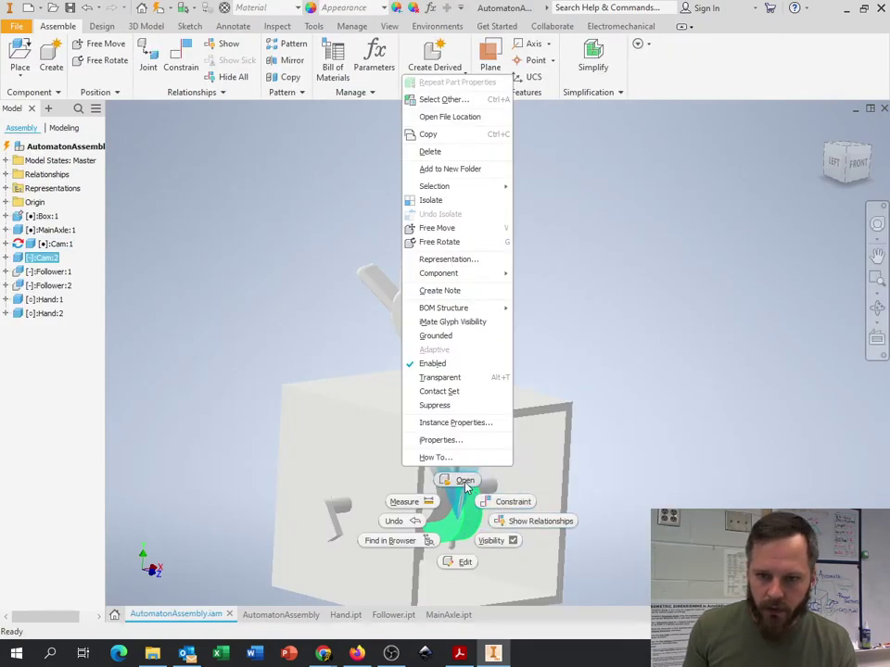
{"action": "left_click", "coordinate": [459, 480]}
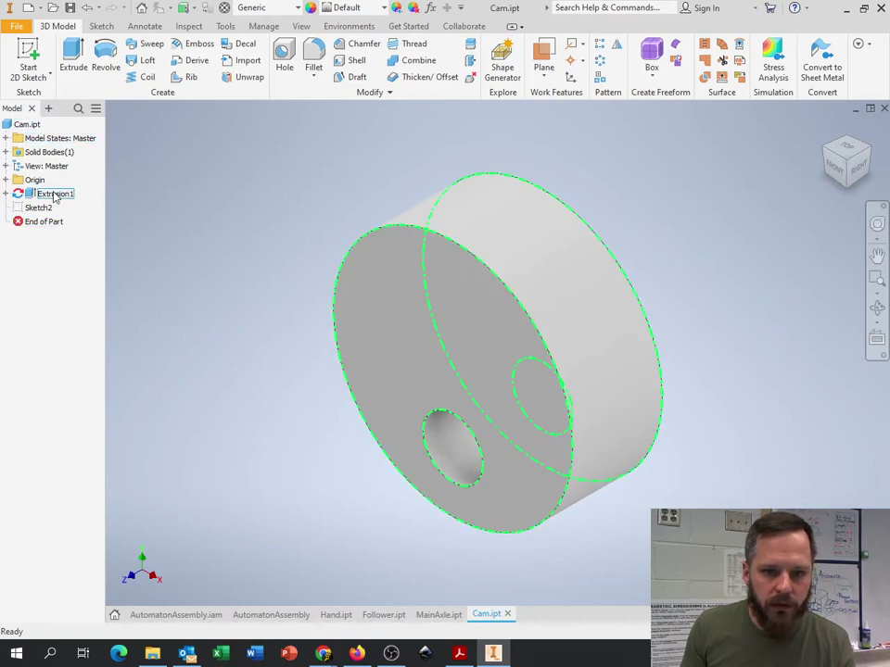
- Review the Cam's Sketch1, a 2.000 circle with an offset hole, without changes
{"action": "left_click", "coordinate": [5, 194]}
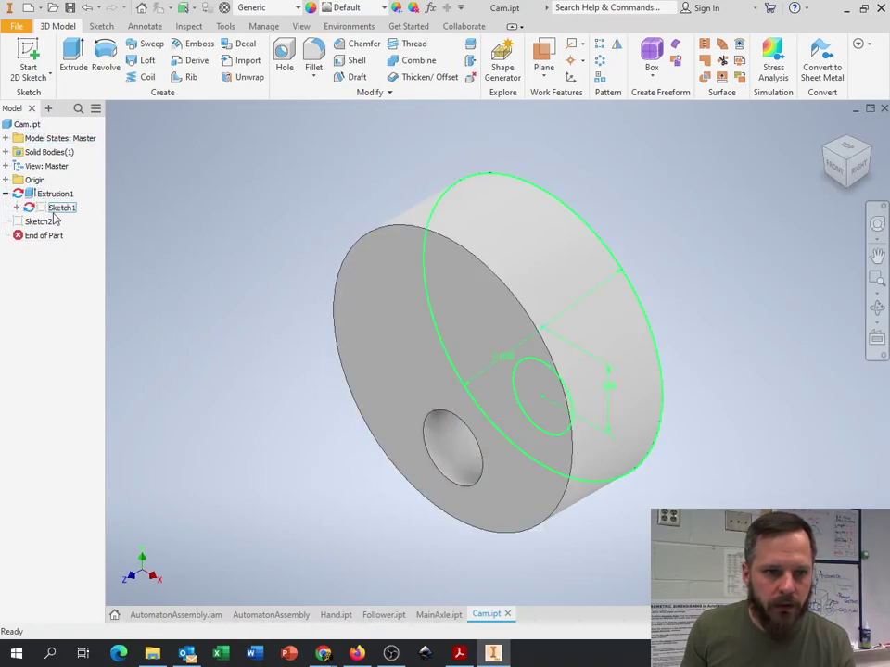
{"action": "left_click", "coordinate": [57, 210]}
{"action": "key", "text": "Page_Up"}
{"action": "double_click", "coordinate": [61, 209]}
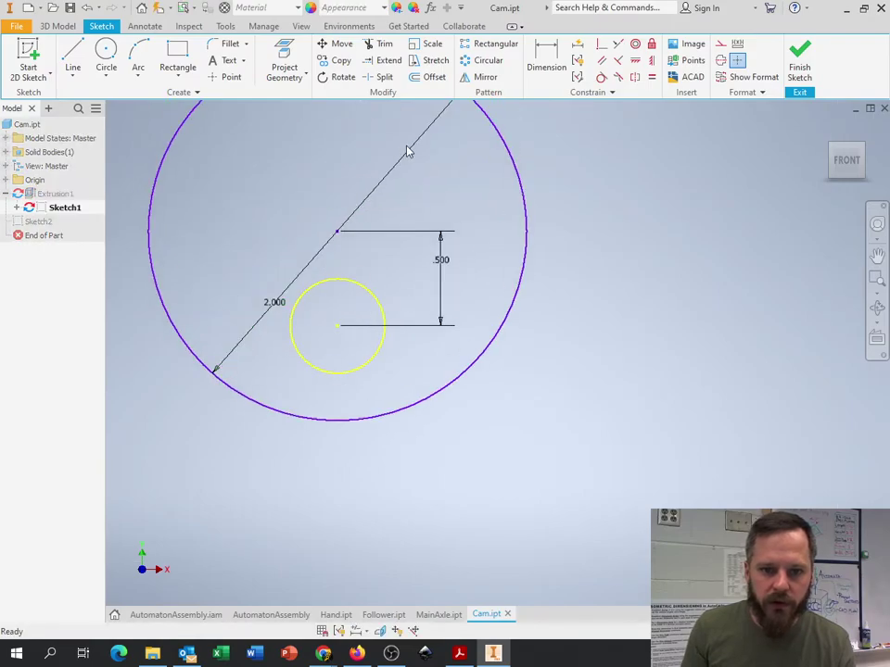
{"action": "left_click", "coordinate": [798, 63]}
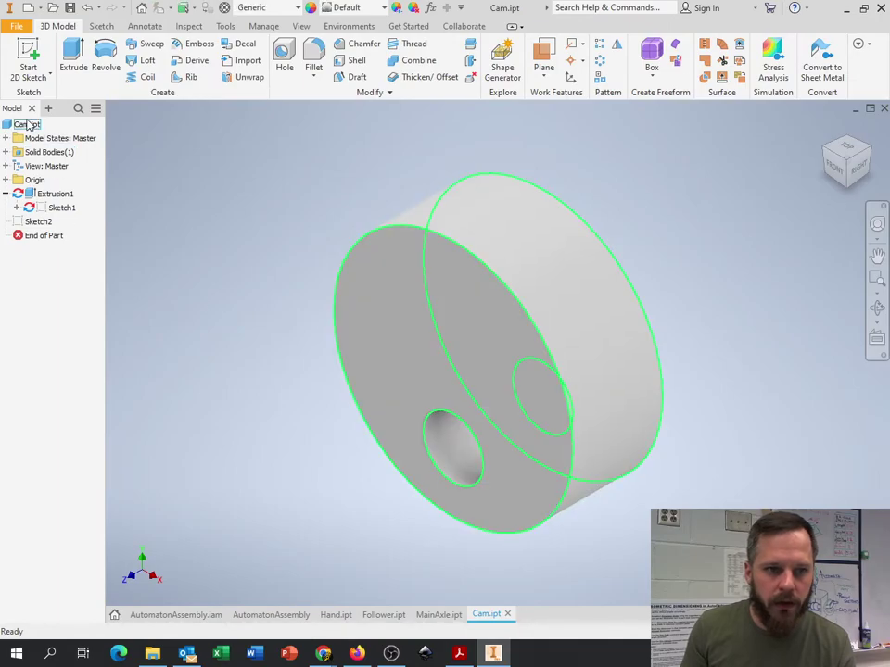
- Set Cam.ipt's description to Plywood - 3/4" x 2" x 2" and return to the drawing
{"action": "right_click", "coordinate": [31, 128]}
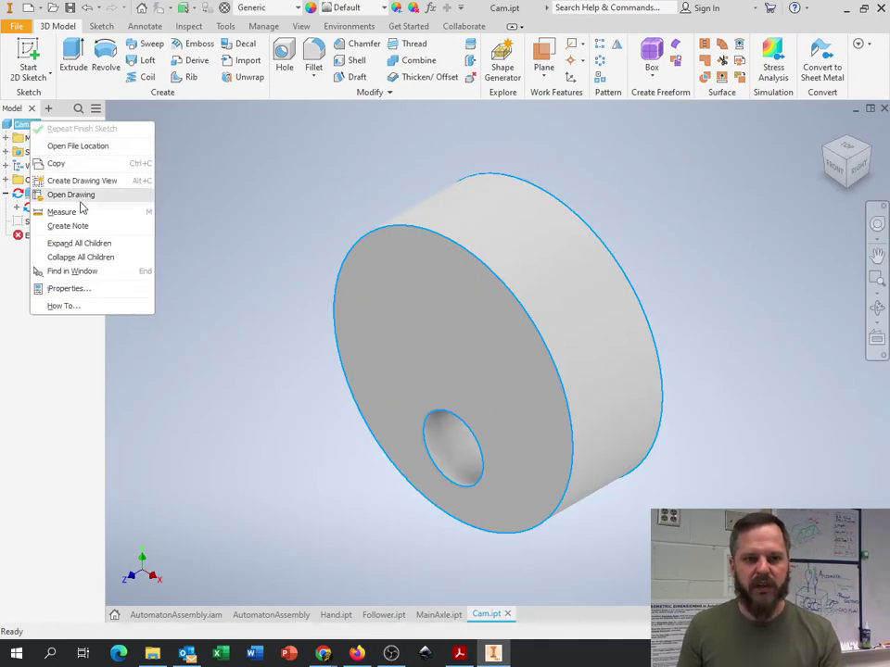
{"action": "left_click", "coordinate": [83, 287]}
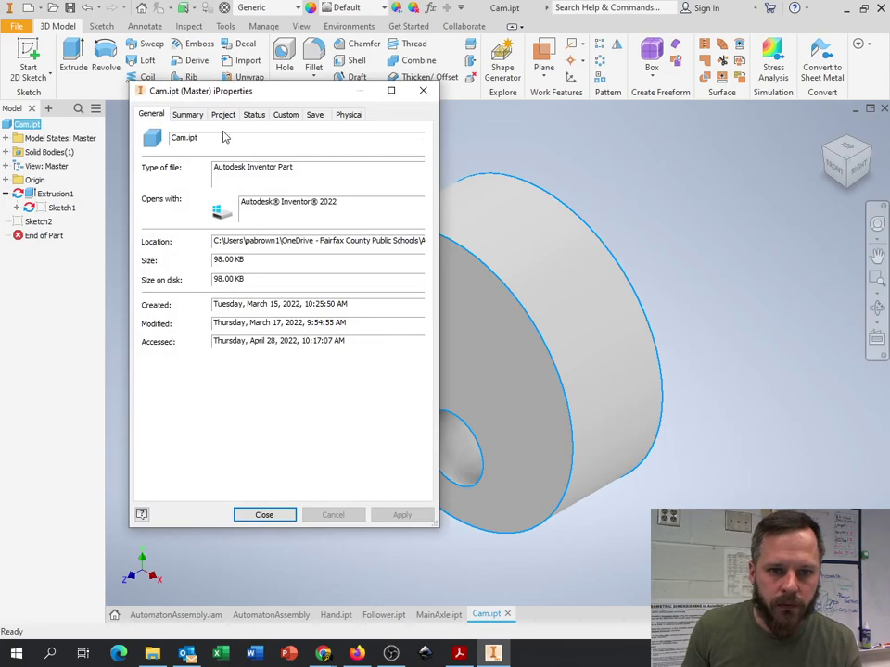
{"action": "left_click", "coordinate": [222, 115]}
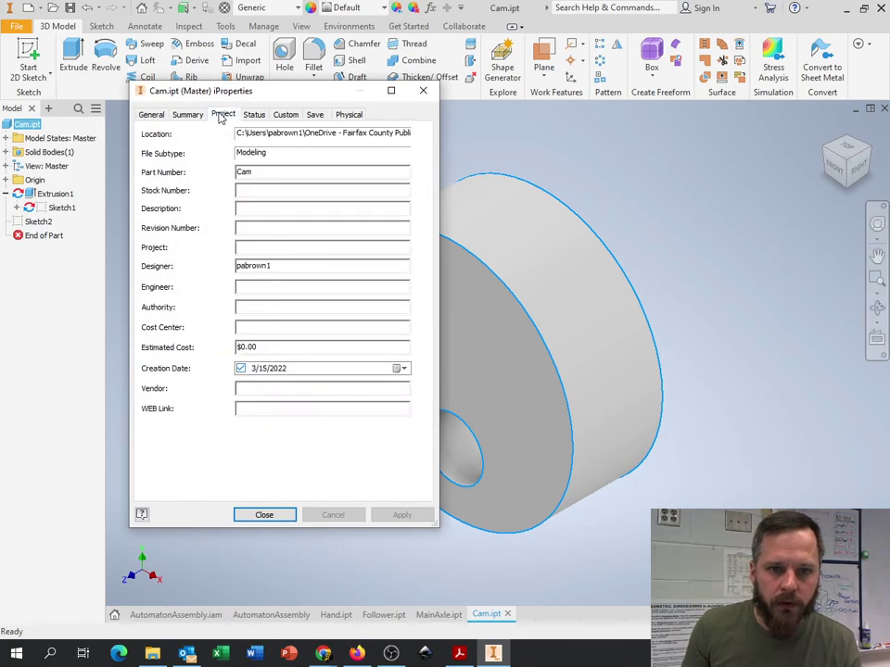
{"action": "left_click", "coordinate": [263, 208]}
{"action": "type", "text": "Plywood - 3/4\" x 2\" x 2\""}
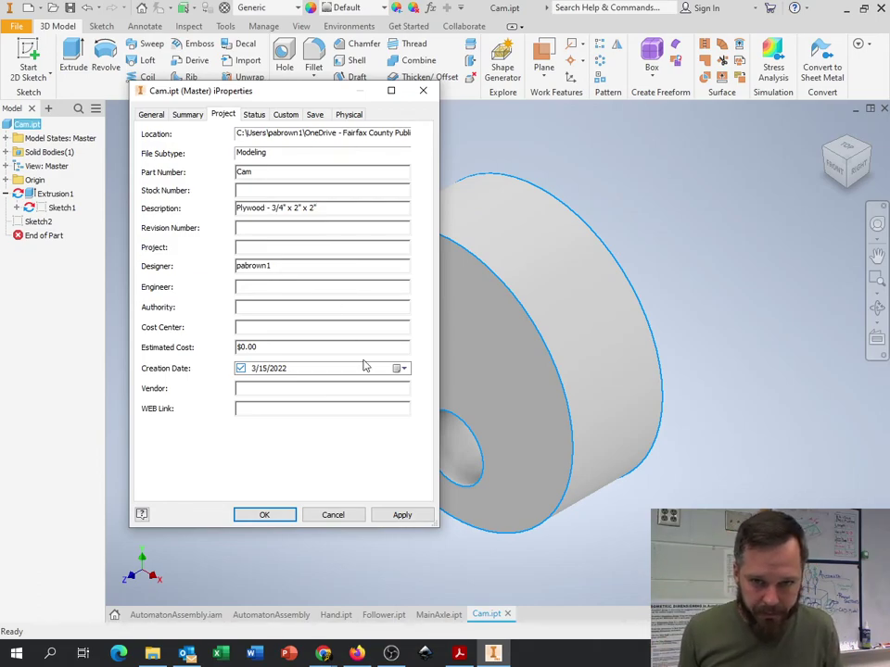
{"action": "left_click", "coordinate": [402, 515]}
{"action": "left_click", "coordinate": [283, 519]}
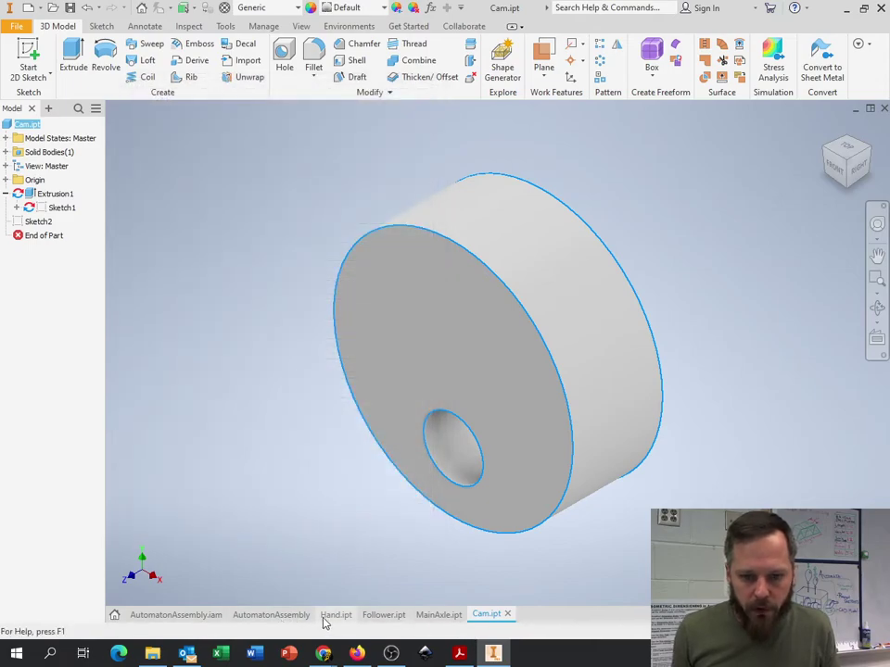
{"action": "left_click", "coordinate": [278, 615]}
- Accept the drawing update so the parts list refreshes, and bring the whole sheet into view
{"action": "left_click", "coordinate": [414, 348]}
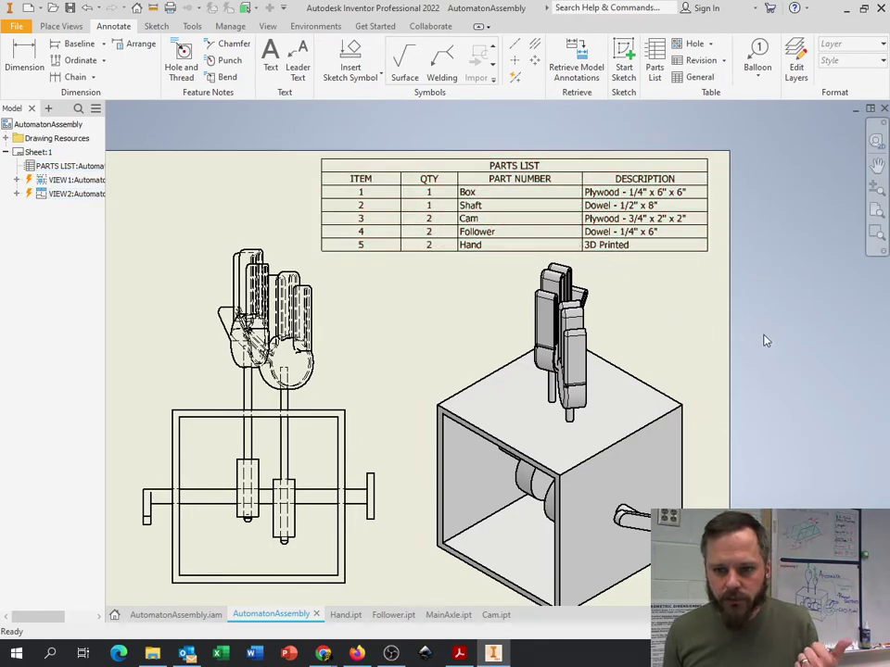
{"action": "scroll", "coordinate": [765, 341], "scroll_direction": "down", "scroll_amount": 3}
{"action": "scroll", "coordinate": [611, 396], "scroll_direction": "up", "scroll_amount": 3}
{"action": "scroll", "coordinate": [611, 397], "scroll_direction": "down", "scroll_amount": 3}
{"action": "middle_click_drag", "start_coordinate": [612, 397], "coordinate": [642, 371]}
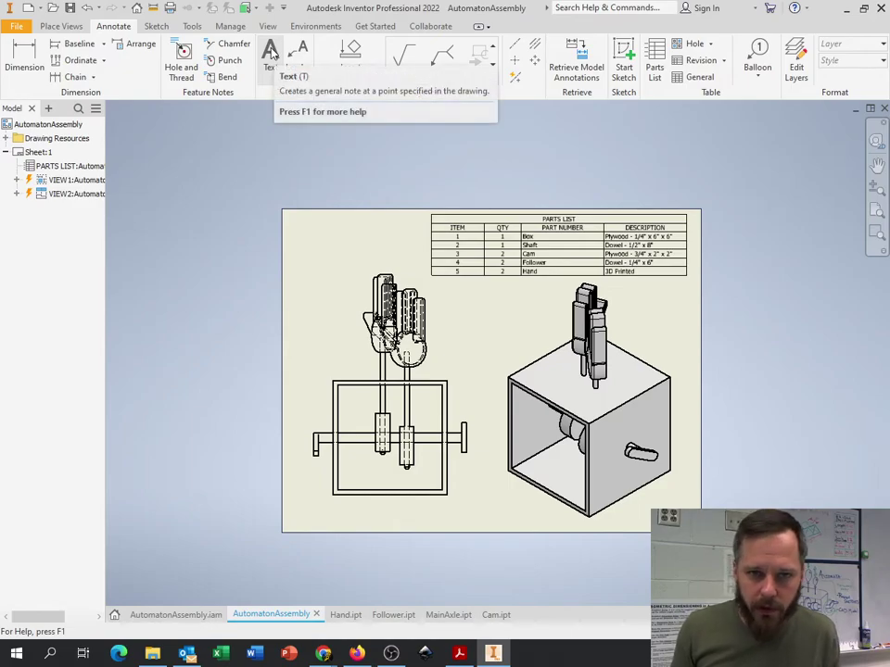
- Add a top-left note: author's name, Hand Waving Automaton, April 2022, Pd 9
{"action": "left_click", "coordinate": [270, 58]}
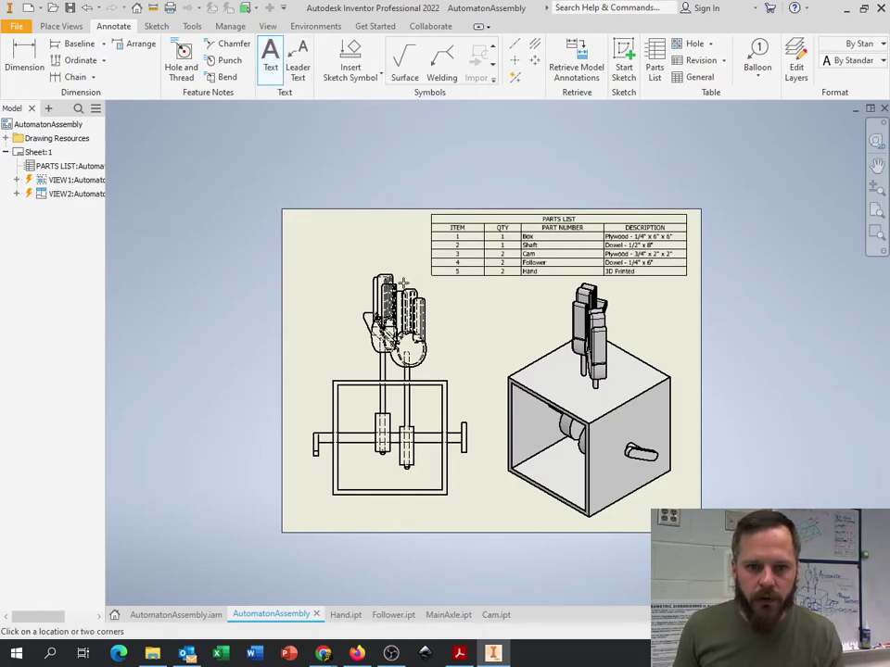
{"action": "left_click", "coordinate": [403, 282]}
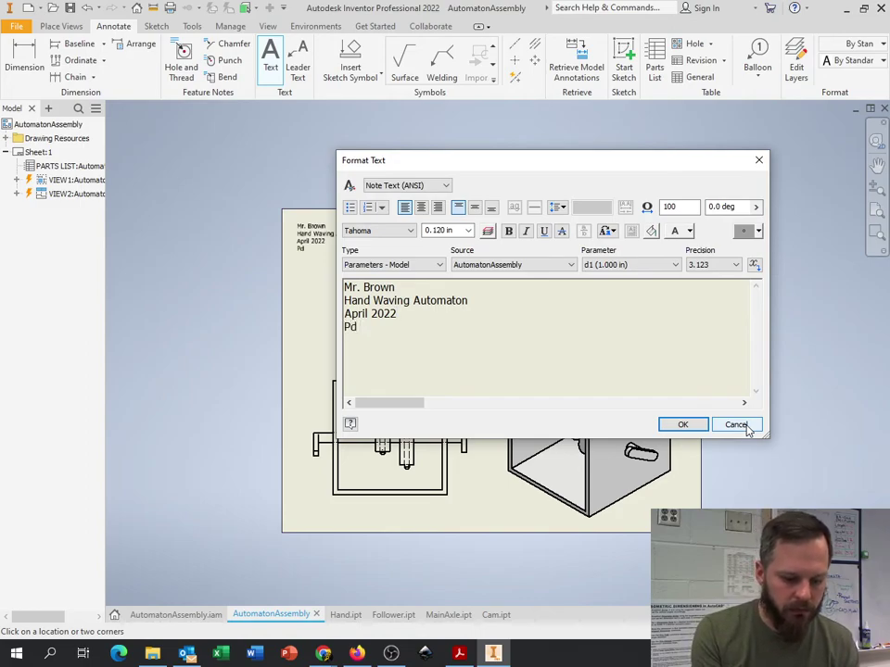
{"action": "type", "text": "9"}
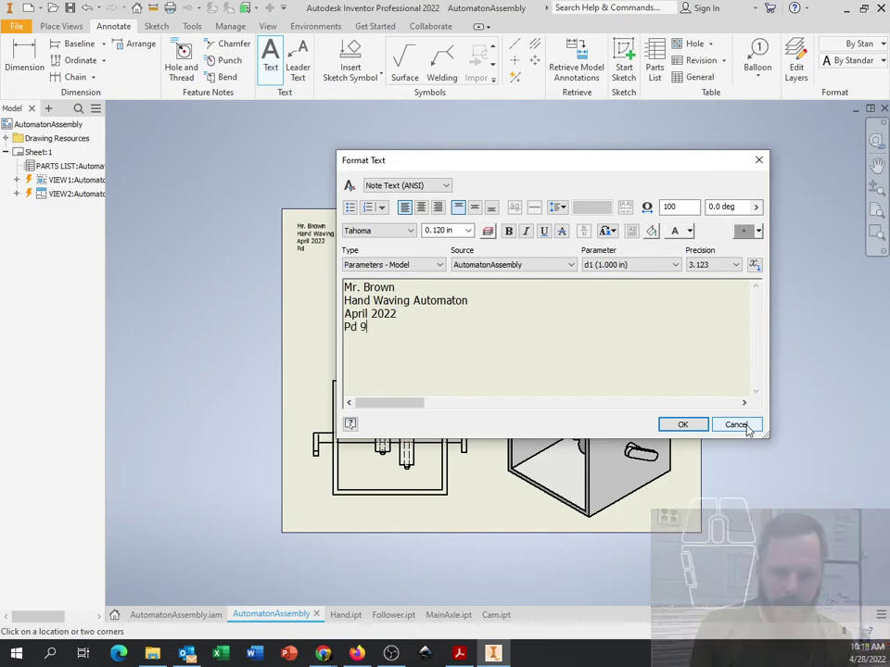
{"action": "left_click", "coordinate": [693, 425]}
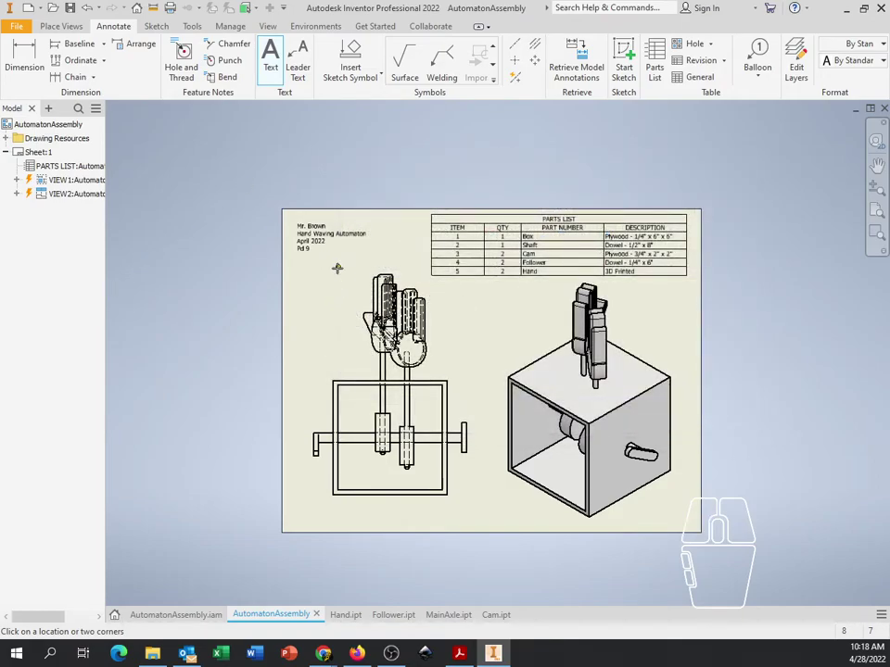
{"action": "key", "text": "2"}
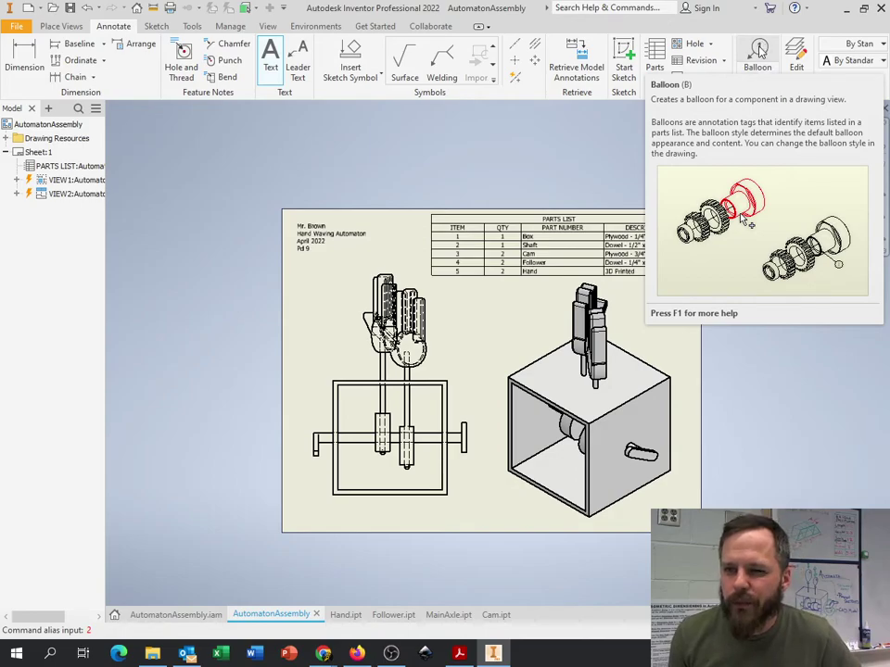
- Attach balloon 5 to the hand in the front view, placed to its left
{"action": "left_click", "coordinate": [758, 51]}
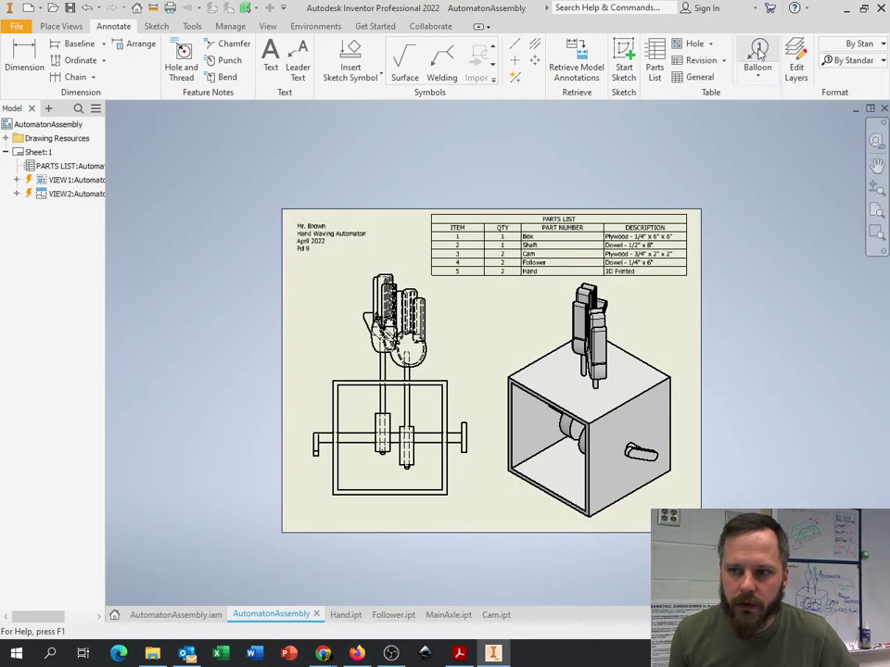
{"action": "left_click", "coordinate": [377, 326]}
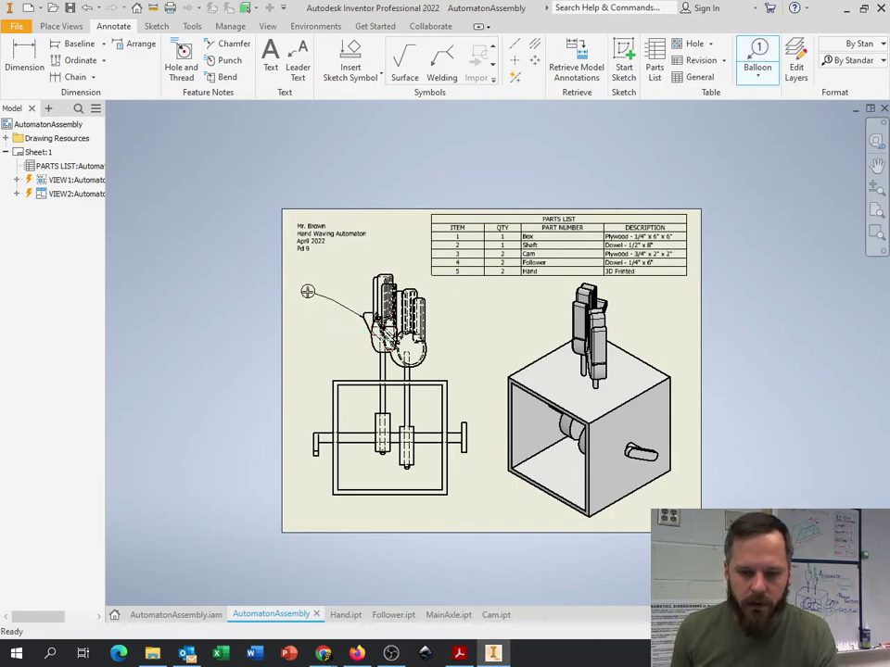
{"action": "left_click", "coordinate": [330, 300]}
- Zoom in to check the parts list's Hand row, then reframe the drawing views
{"action": "scroll", "coordinate": [334, 305], "scroll_direction": "down", "scroll_amount": 5}
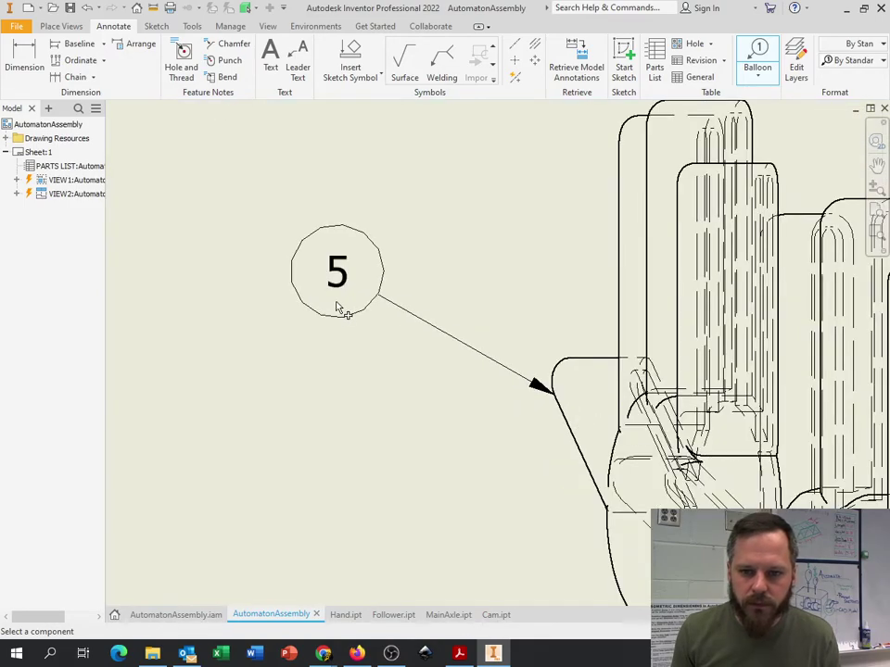
{"action": "scroll", "coordinate": [390, 325], "scroll_direction": "up", "scroll_amount": 5}
{"action": "scroll", "coordinate": [580, 333], "scroll_direction": "down", "scroll_amount": 2}
{"action": "middle_click_drag", "start_coordinate": [580, 334], "coordinate": [461, 323]}
{"action": "scroll", "coordinate": [443, 295], "scroll_direction": "down", "scroll_amount": 3}
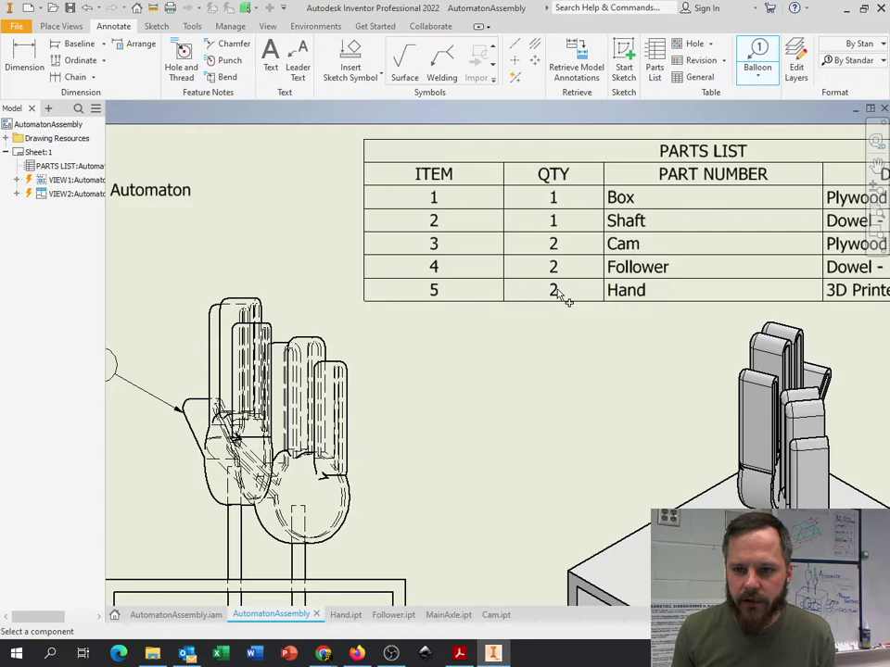
{"action": "middle_click_drag", "start_coordinate": [652, 302], "coordinate": [631, 297]}
{"action": "scroll", "coordinate": [754, 314], "scroll_direction": "up", "scroll_amount": 4}
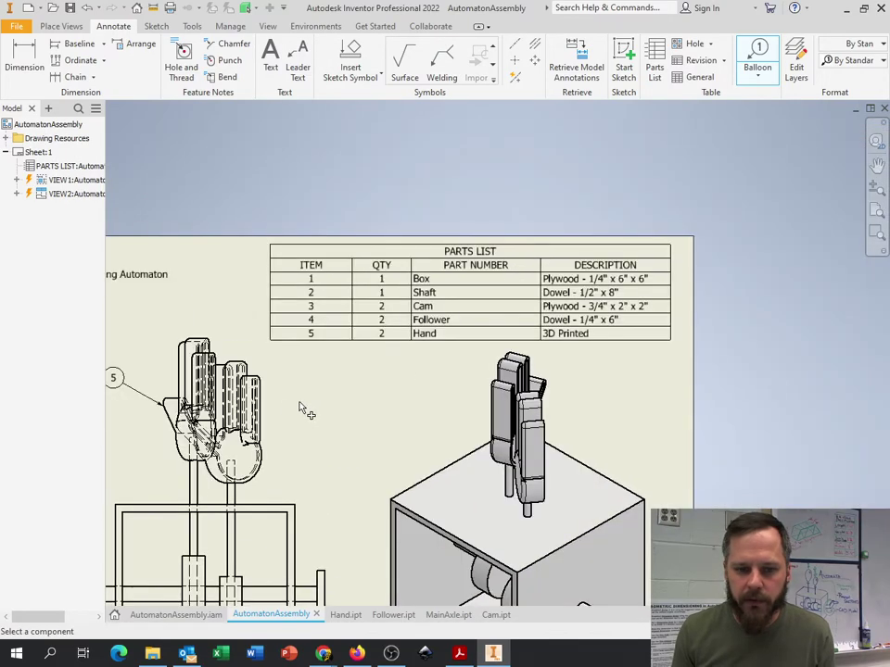
{"action": "mouse_move", "coordinate": [296, 413]}
{"action": "middle_mouse_down"}
{"action": "mouse_move", "coordinate": [462, 369]}
{"action": "mouse_move", "coordinate": [497, 297]}
{"action": "middle_mouse_up"}
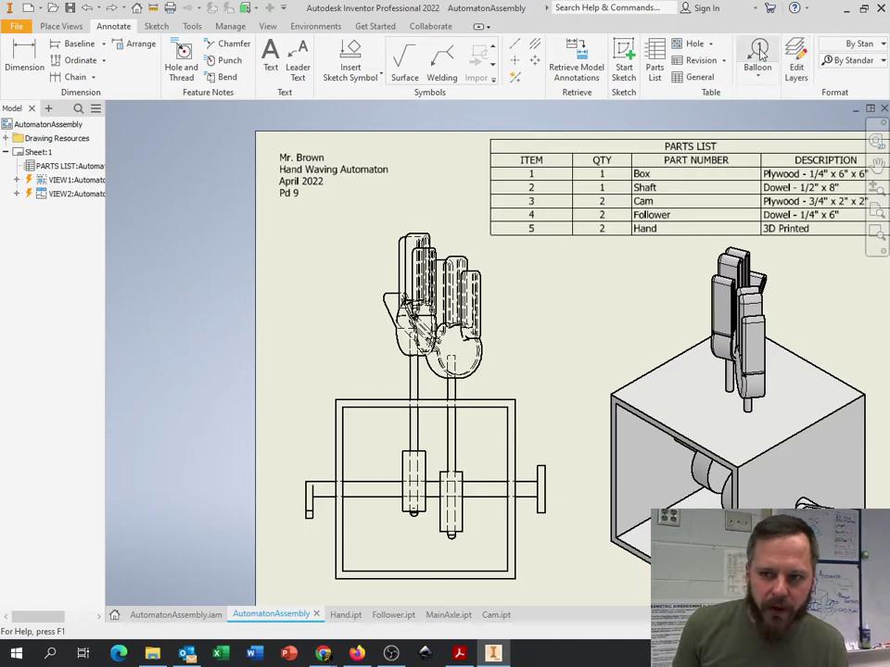
{"action": "left_click", "coordinate": [762, 78]}
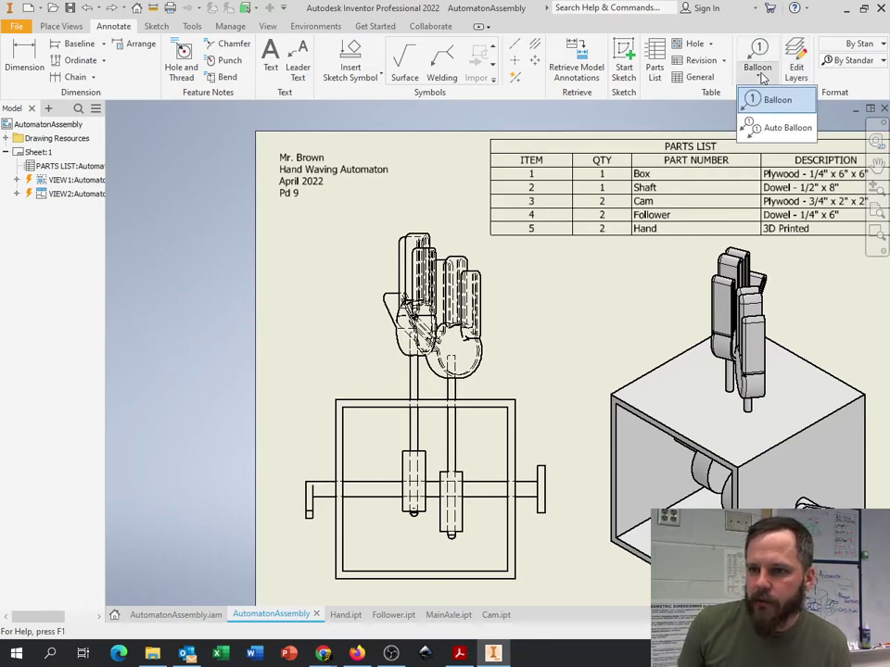
- Start Auto Balloon and choose the front view (VIEW1) as its view set
{"action": "left_click", "coordinate": [779, 128]}
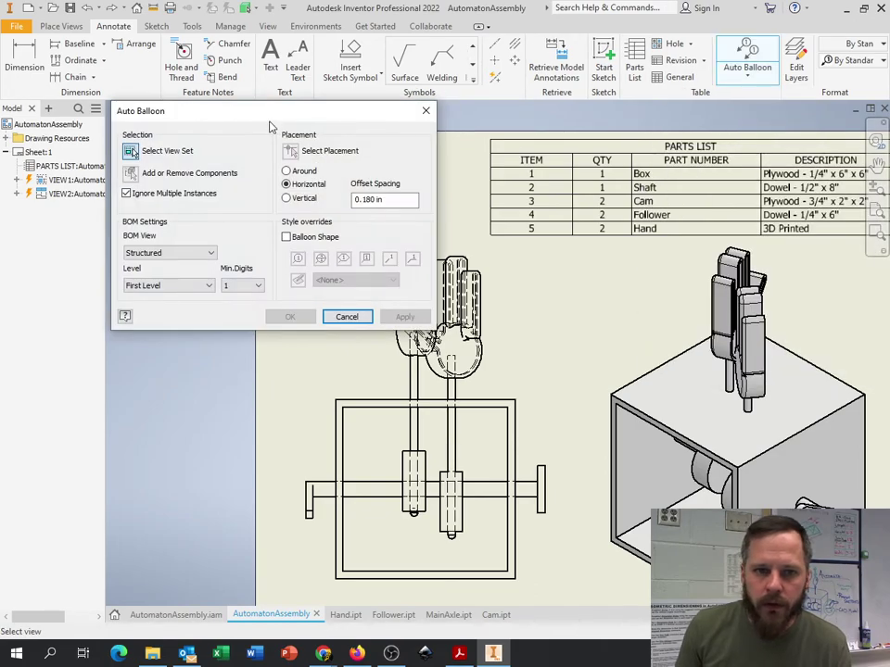
{"action": "mouse_move", "coordinate": [269, 122]}
{"action": "left_mouse_down"}
{"action": "mouse_move", "coordinate": [504, 36]}
{"action": "mouse_move", "coordinate": [636, 51]}
{"action": "mouse_move", "coordinate": [655, 70]}
{"action": "left_mouse_up"}
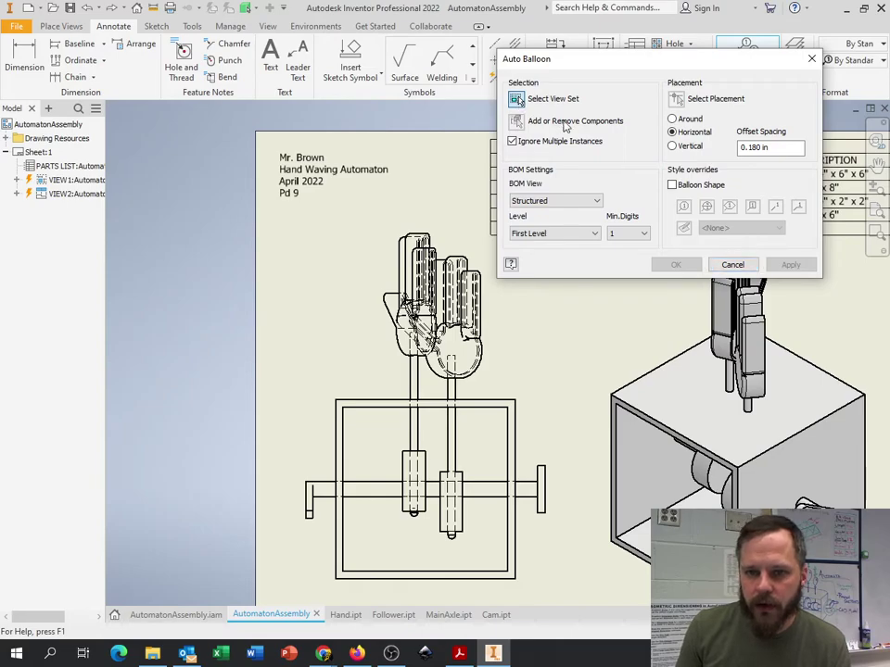
{"action": "left_click", "coordinate": [517, 100]}
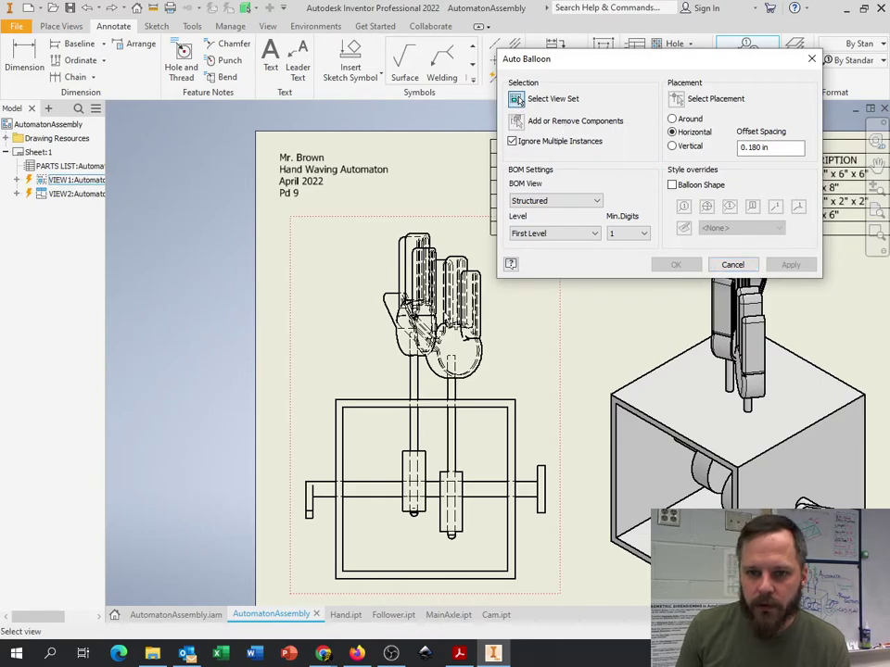
{"action": "left_click", "coordinate": [355, 405]}
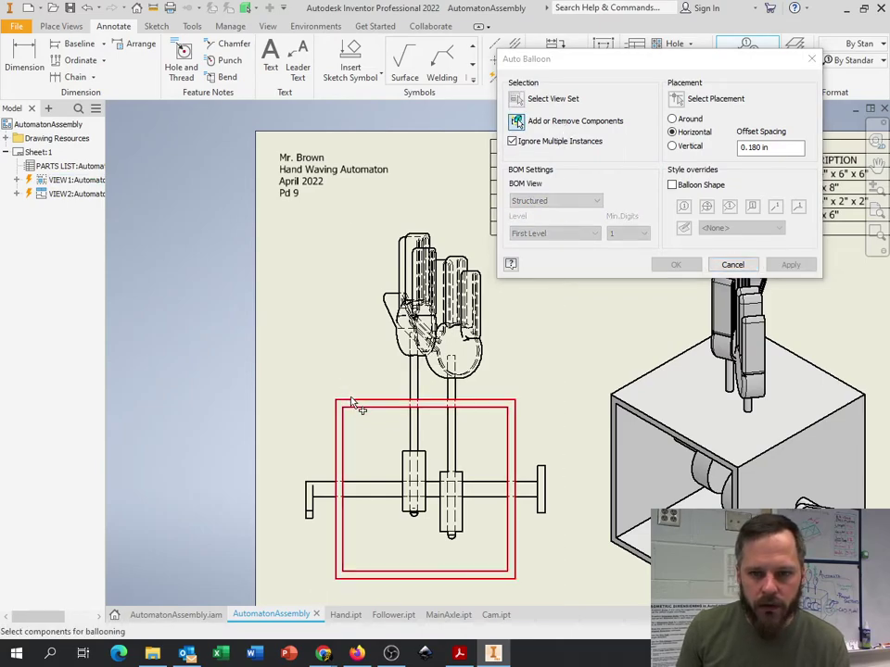
- Select hands, shafts, axle, blocks and housing, and turn off Ignore Multiple Instances
{"action": "left_click", "coordinate": [517, 124]}
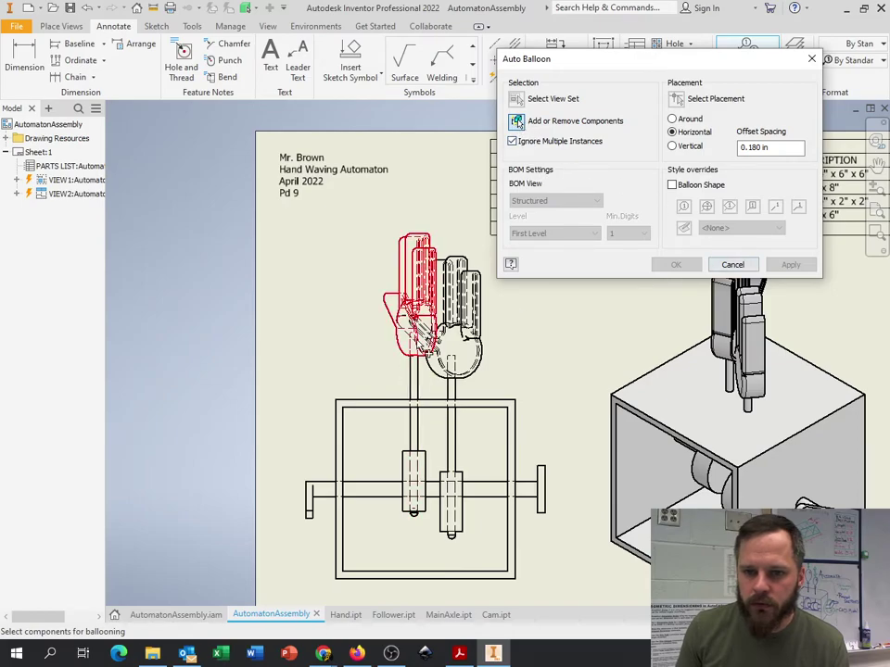
{"action": "left_click", "coordinate": [406, 340]}
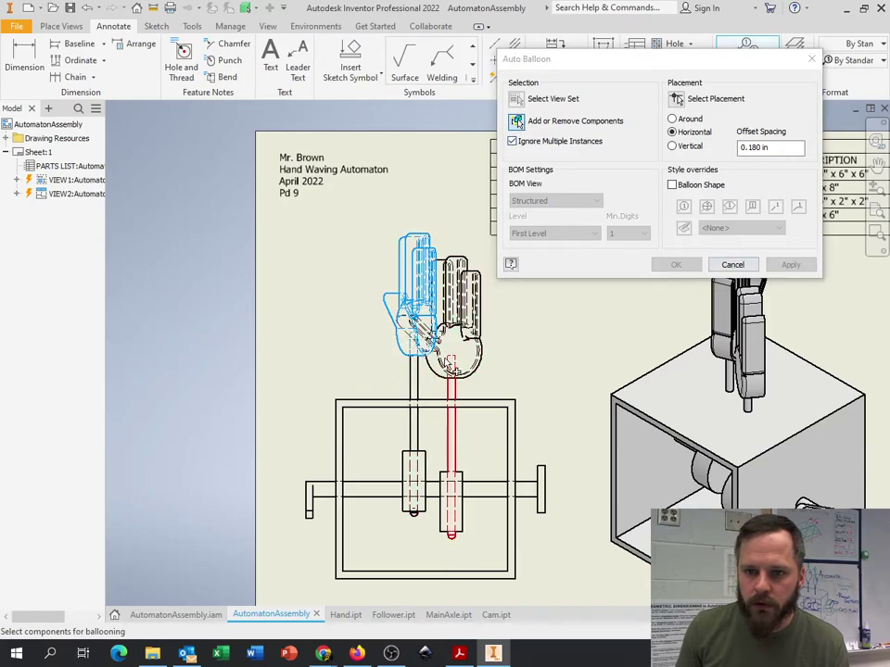
{"action": "left_click", "coordinate": [458, 333]}
{"action": "left_click", "coordinate": [451, 431]}
{"action": "left_click", "coordinate": [417, 473]}
{"action": "left_click", "coordinate": [436, 491]}
{"action": "left_click", "coordinate": [454, 523]}
{"action": "left_click", "coordinate": [417, 500]}
{"action": "left_click", "coordinate": [442, 572]}
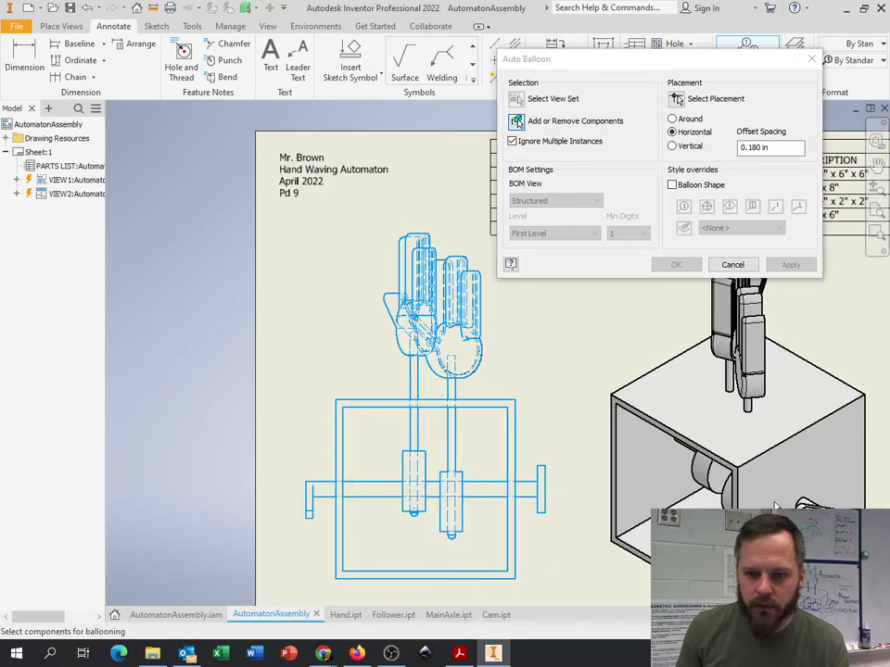
{"action": "left_click", "coordinate": [512, 141]}
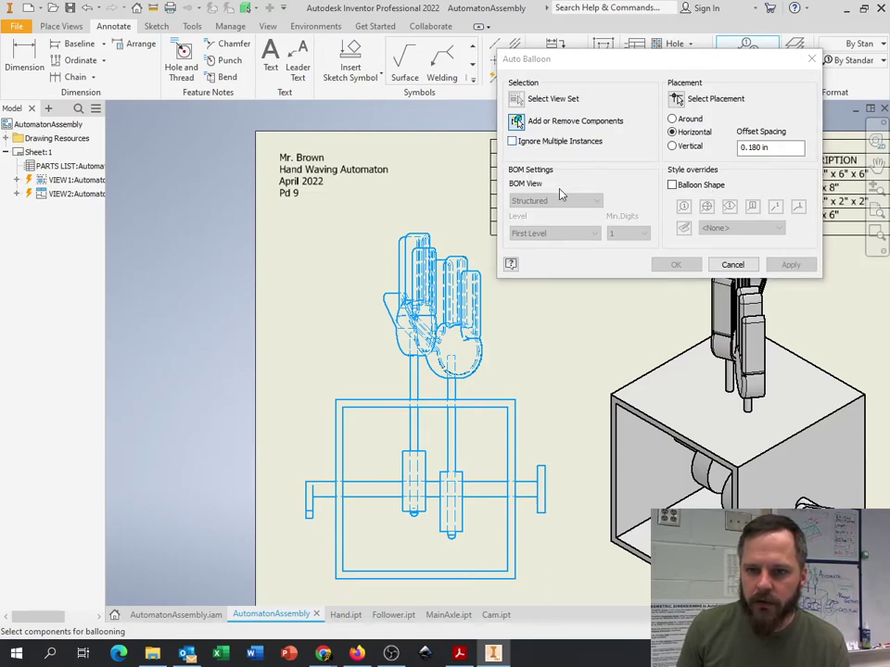
{"action": "left_click", "coordinate": [678, 100]}
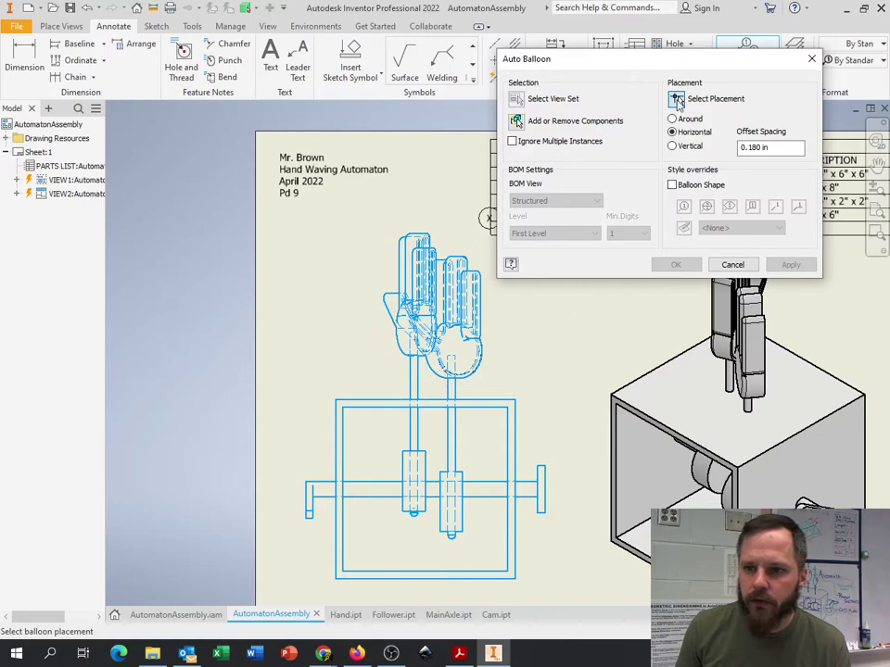
- Compare placement styles, then apply numbered balloons as a horizontal row over the front view
{"action": "left_click_drag", "start_coordinate": [671, 63], "coordinate": [442, 15]}
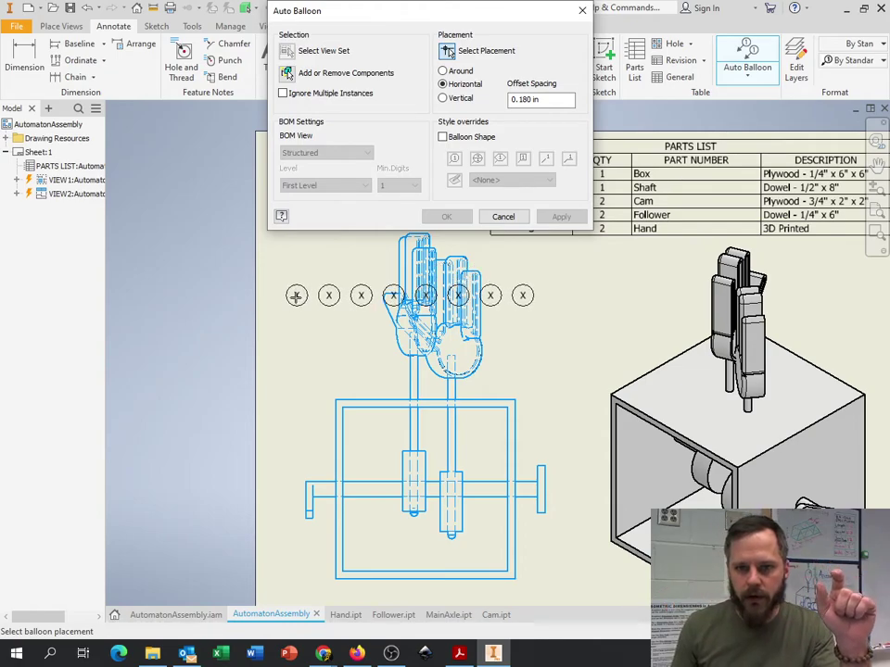
{"action": "left_click", "coordinate": [451, 73]}
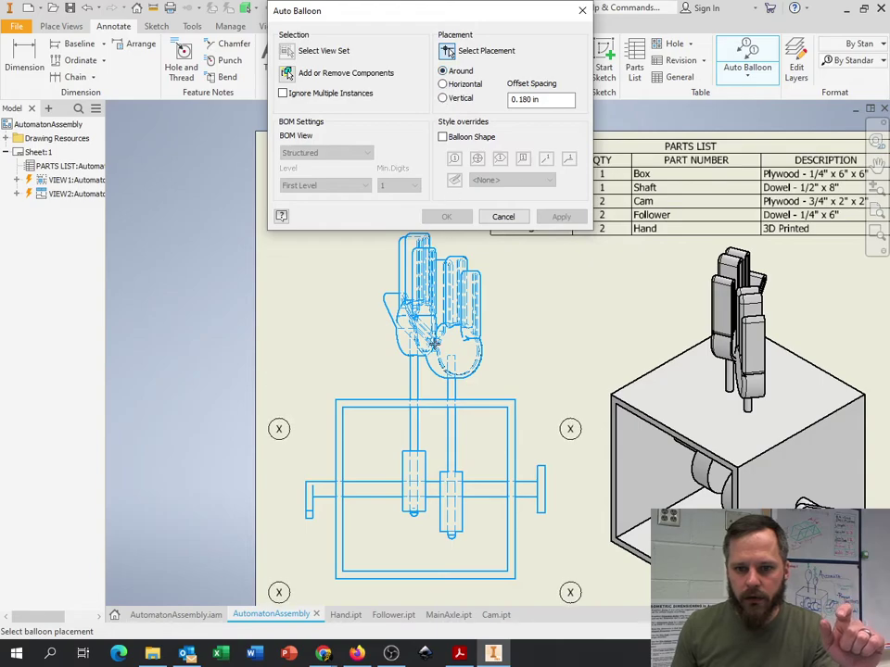
{"action": "scroll", "coordinate": [329, 469], "scroll_direction": "up", "scroll_amount": 5}
{"action": "scroll", "coordinate": [329, 470], "scroll_direction": "down", "scroll_amount": 7}
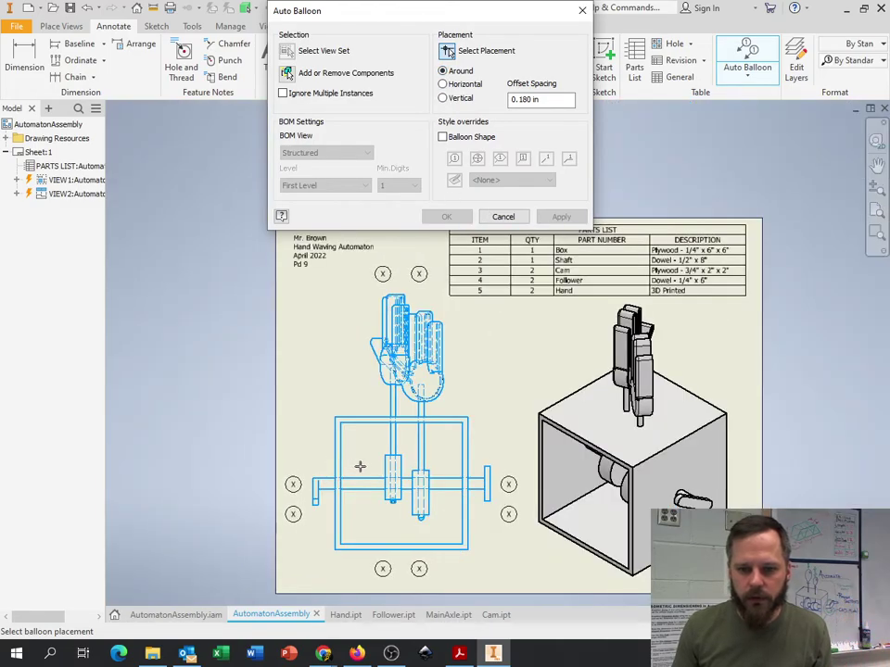
{"action": "left_click", "coordinate": [443, 98]}
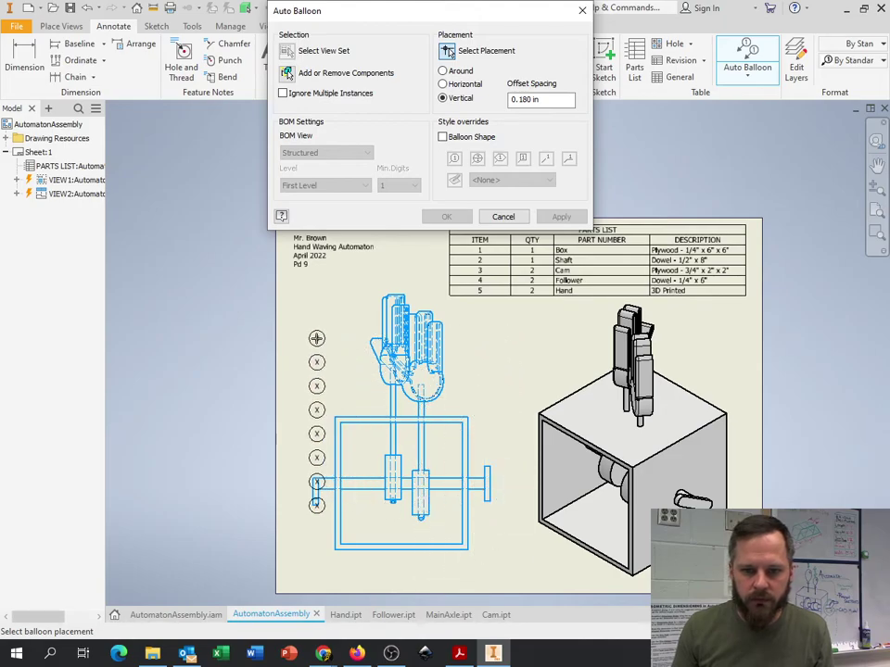
{"action": "left_click", "coordinate": [454, 74]}
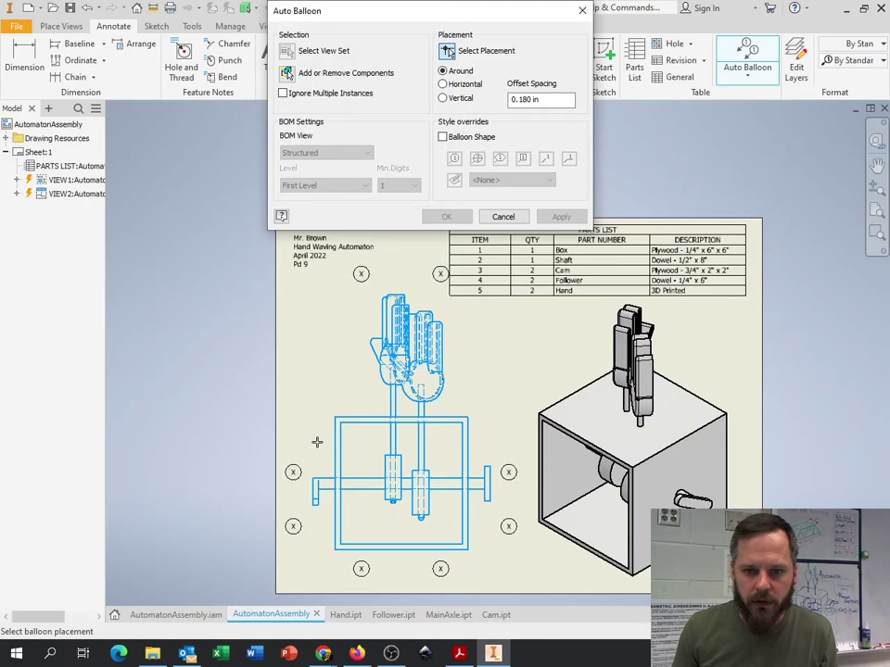
{"action": "left_click", "coordinate": [360, 456]}
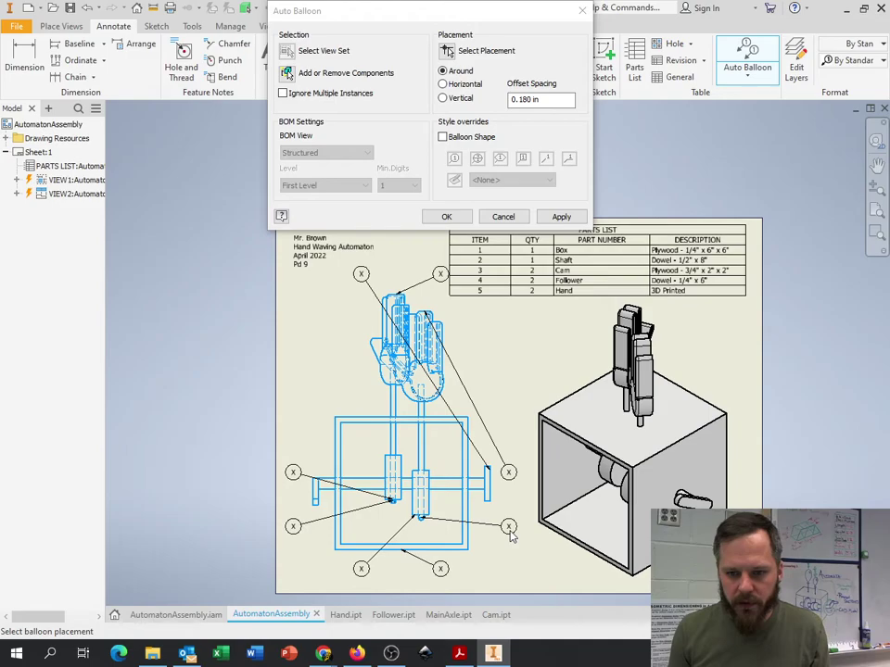
{"action": "left_click", "coordinate": [443, 83]}
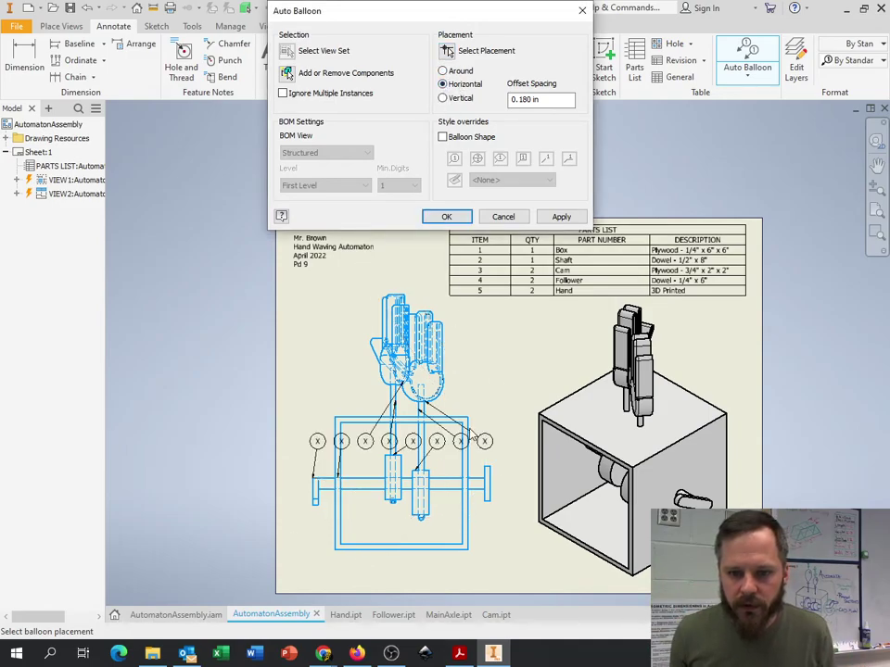
{"action": "left_click", "coordinate": [561, 218]}
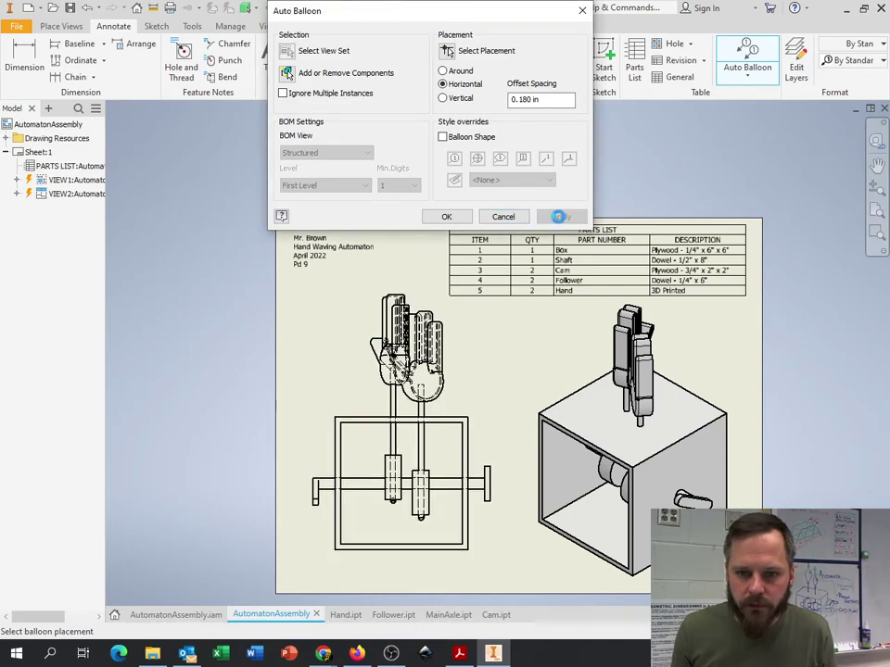
{"action": "left_click", "coordinate": [500, 217]}
- Frame the front view and move balloons 5, 4 and 3 out to its left side
{"action": "scroll", "coordinate": [469, 452], "scroll_direction": "up", "scroll_amount": 5}
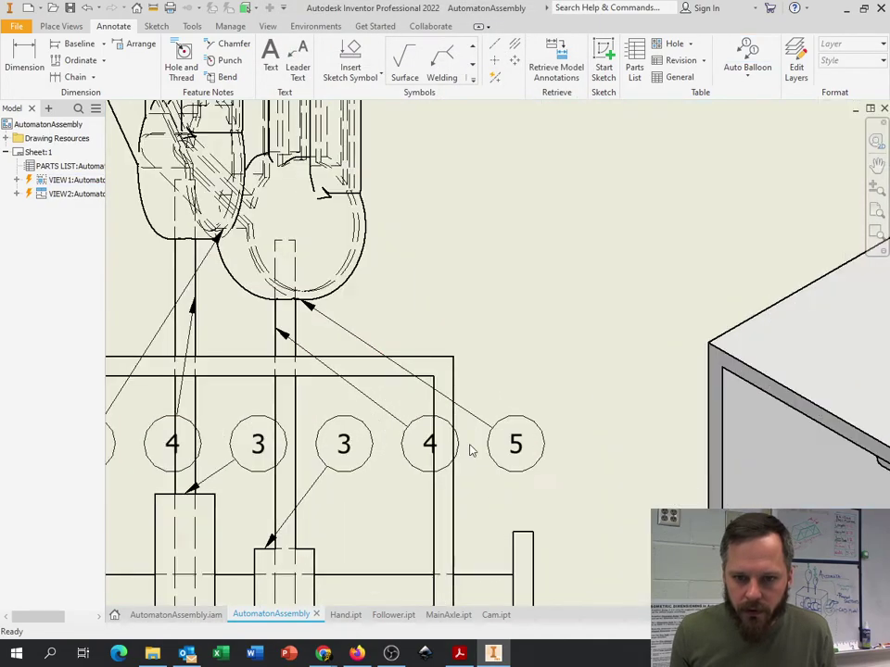
{"action": "scroll", "coordinate": [469, 451], "scroll_direction": "down", "scroll_amount": 3}
{"action": "scroll", "coordinate": [238, 457], "scroll_direction": "down", "scroll_amount": 3}
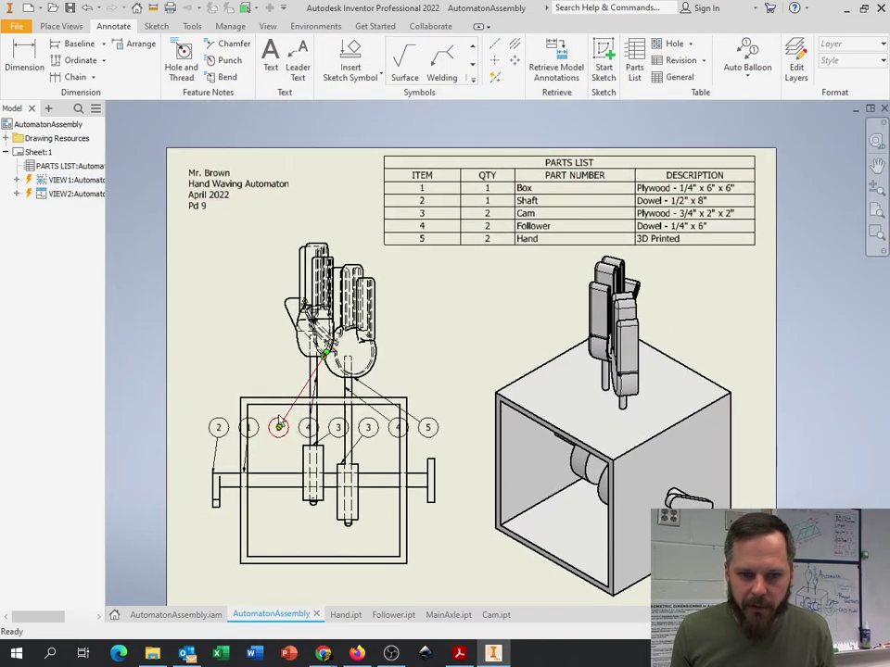
{"action": "scroll", "coordinate": [279, 426], "scroll_direction": "up", "scroll_amount": 3}
{"action": "scroll", "coordinate": [238, 471], "scroll_direction": "down", "scroll_amount": 2}
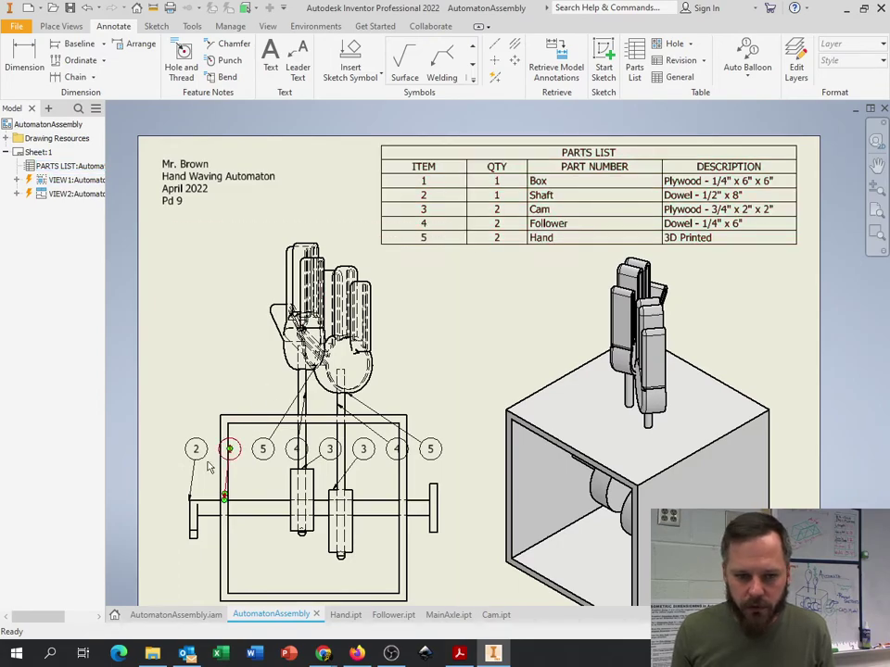
{"action": "scroll", "coordinate": [230, 453], "scroll_direction": "up", "scroll_amount": 3}
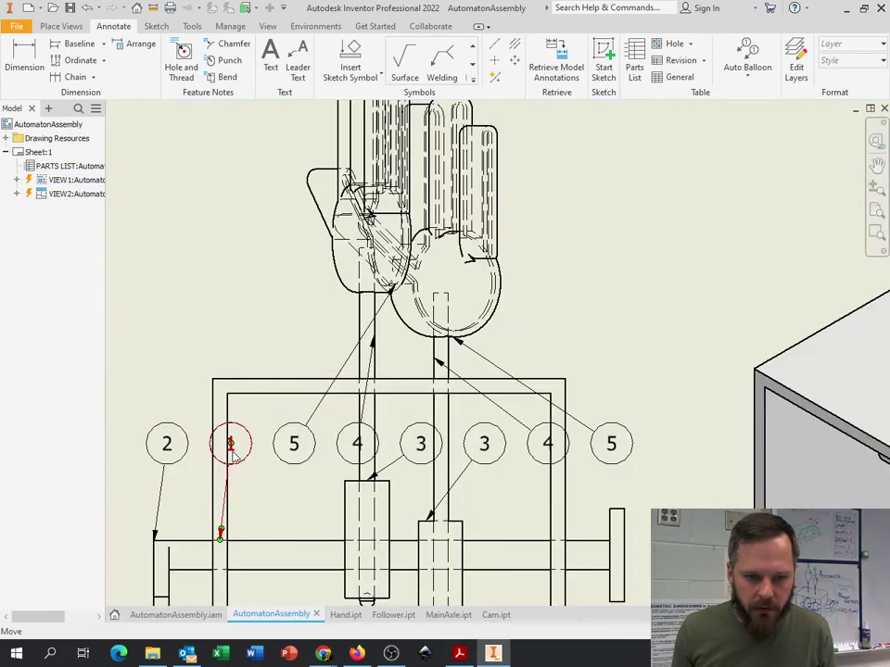
{"action": "middle_click_drag", "start_coordinate": [239, 452], "coordinate": [307, 274]}
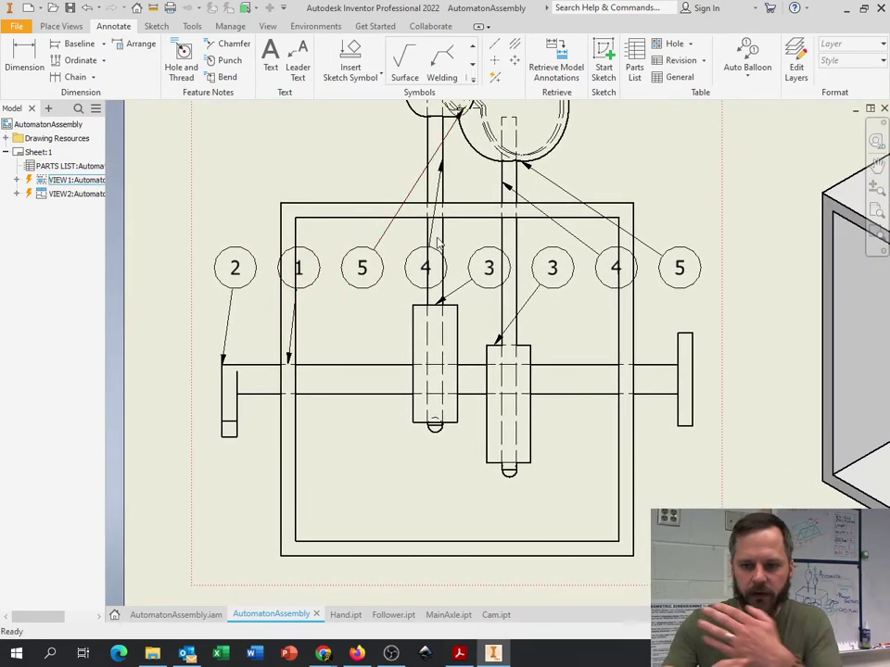
{"action": "scroll", "coordinate": [544, 284], "scroll_direction": "down", "scroll_amount": 2}
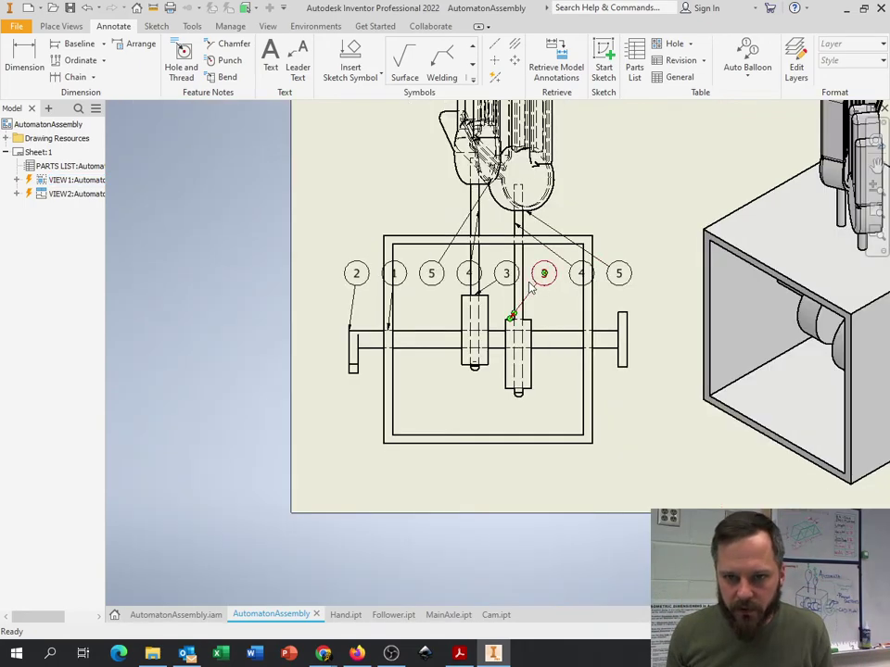
{"action": "middle_click_drag", "start_coordinate": [432, 274], "coordinate": [401, 320]}
{"action": "left_click_drag", "start_coordinate": [402, 320], "coordinate": [356, 187]}
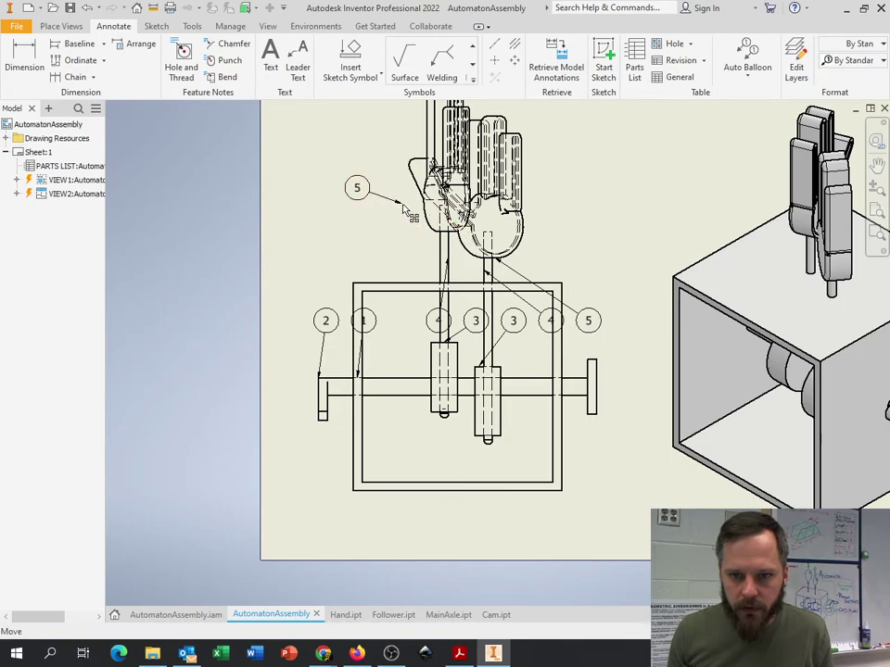
{"action": "left_click_drag", "start_coordinate": [441, 322], "coordinate": [397, 255]}
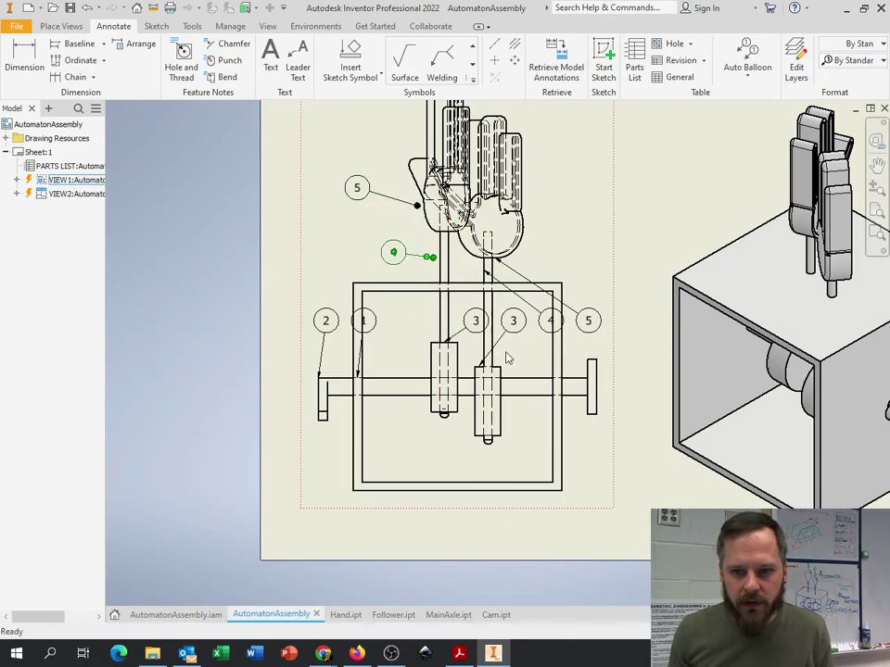
{"action": "left_click_drag", "start_coordinate": [477, 324], "coordinate": [422, 321]}
- Spread the remaining balloons 3, 4, 5 and 1 around the view, leaders on part edges
{"action": "left_click_drag", "start_coordinate": [522, 334], "coordinate": [539, 473]}
{"action": "left_click_drag", "start_coordinate": [480, 369], "coordinate": [503, 435]}
{"action": "left_click", "coordinate": [553, 322]}
{"action": "left_click_drag", "start_coordinate": [555, 326], "coordinate": [576, 256]}
{"action": "left_click_drag", "start_coordinate": [587, 321], "coordinate": [598, 211]}
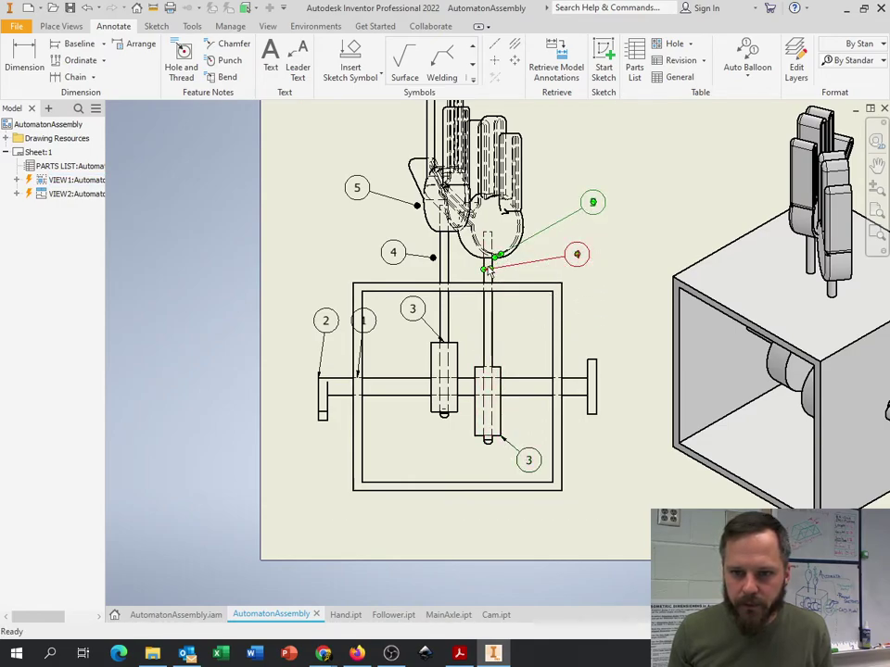
{"action": "left_click_drag", "start_coordinate": [494, 257], "coordinate": [526, 223]}
{"action": "left_click_drag", "start_coordinate": [370, 333], "coordinate": [337, 473]}
{"action": "left_click_drag", "start_coordinate": [357, 380], "coordinate": [367, 462]}
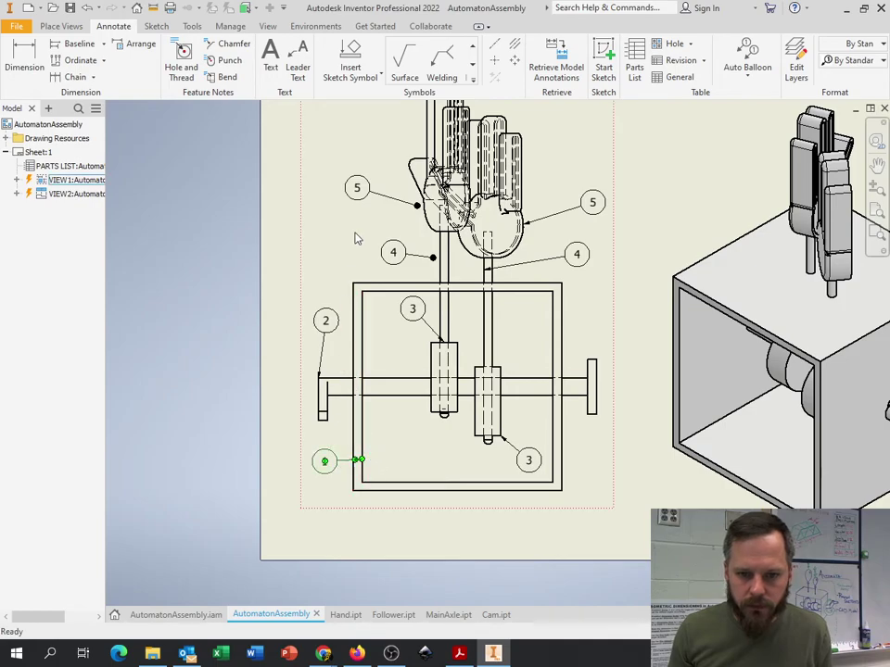
{"action": "left_click", "coordinate": [321, 375]}
{"action": "scroll", "coordinate": [666, 318], "scroll_direction": "down", "scroll_amount": 3}
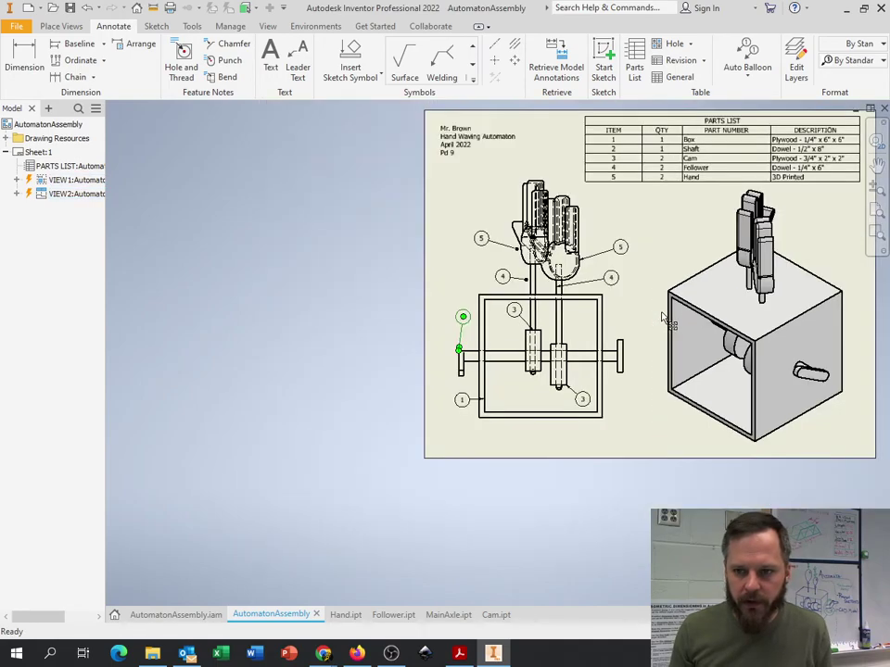
{"action": "mouse_move", "coordinate": [665, 317]}
{"action": "middle_mouse_down"}
{"action": "mouse_move", "coordinate": [631, 278]}
{"action": "mouse_move", "coordinate": [508, 333]}
{"action": "middle_mouse_up"}
{"action": "key", "text": "Escape"}
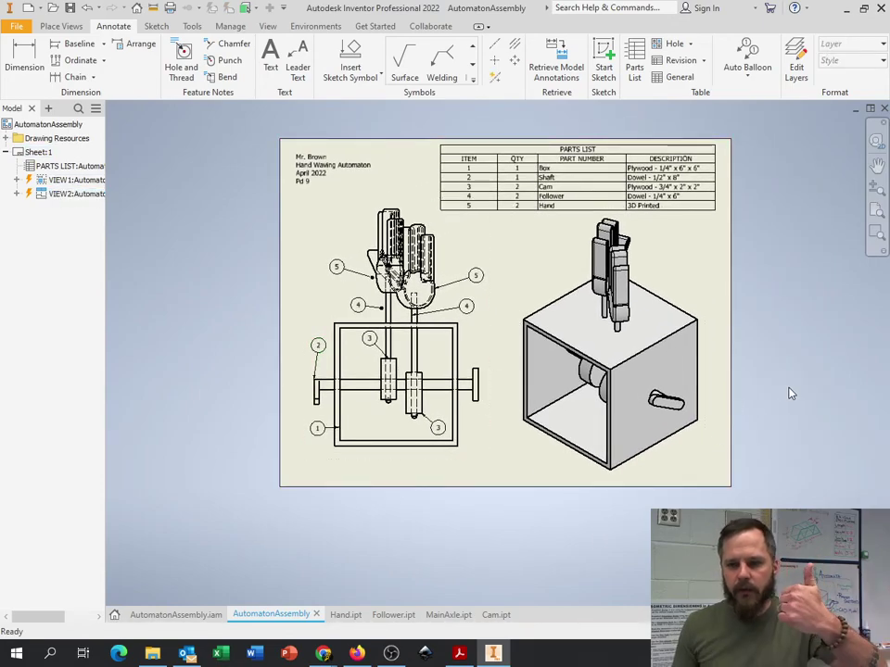
- Select the parts list table on the sheet, then deselect it
{"action": "left_click", "coordinate": [548, 189]}
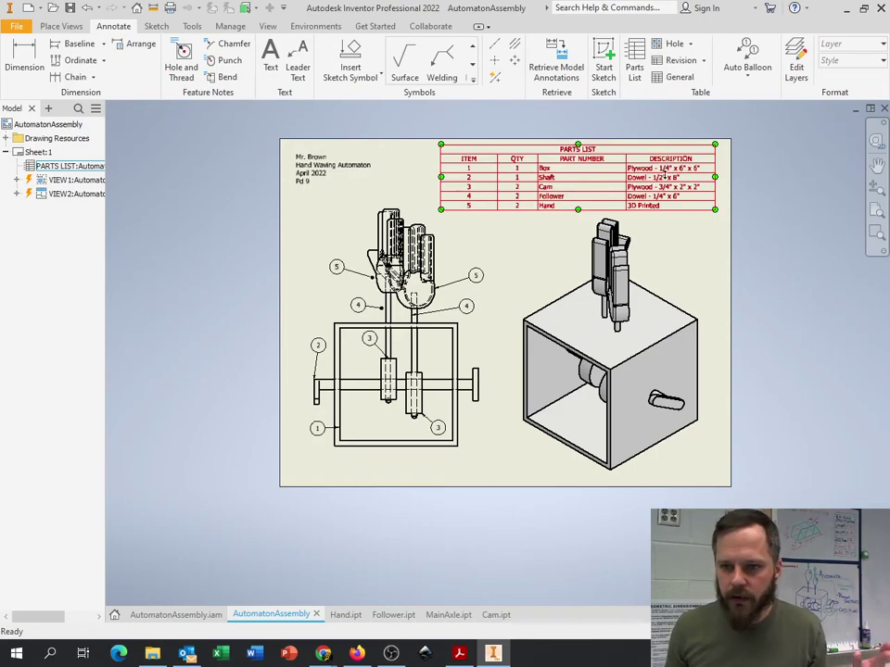
{"action": "left_click", "coordinate": [292, 340]}
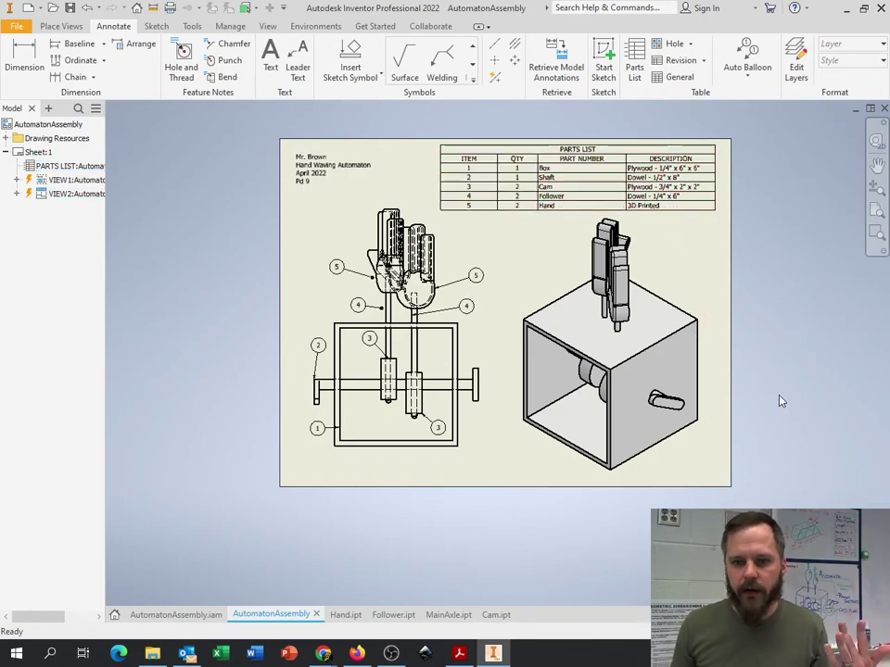
{"action": "scroll", "coordinate": [778, 428], "scroll_direction": "down", "scroll_amount": 2}
{"action": "scroll", "coordinate": [780, 428], "scroll_direction": "up", "scroll_amount": 3}
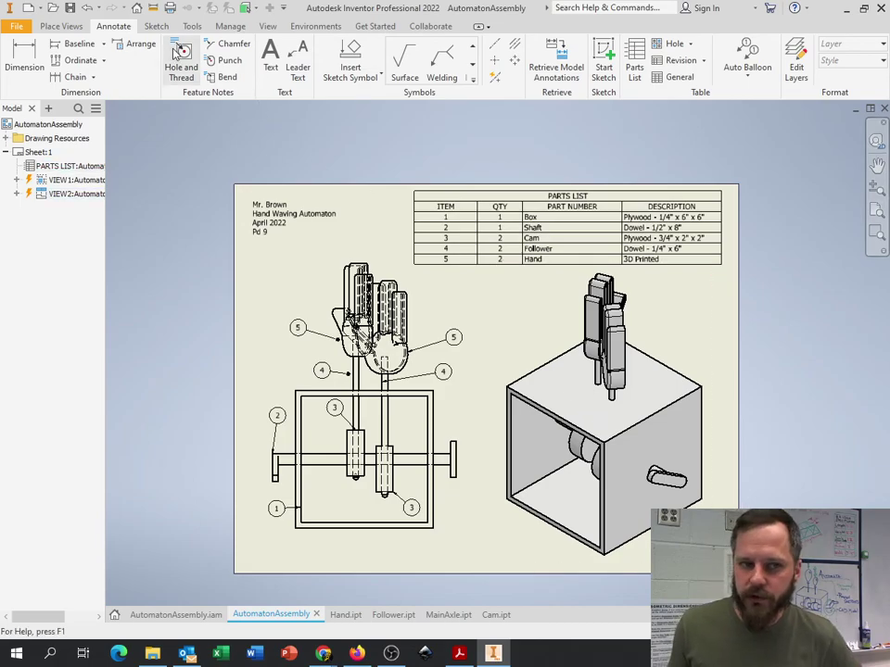
- Start exporting the drawing as a PDF via File > Export
{"action": "left_click", "coordinate": [16, 27]}
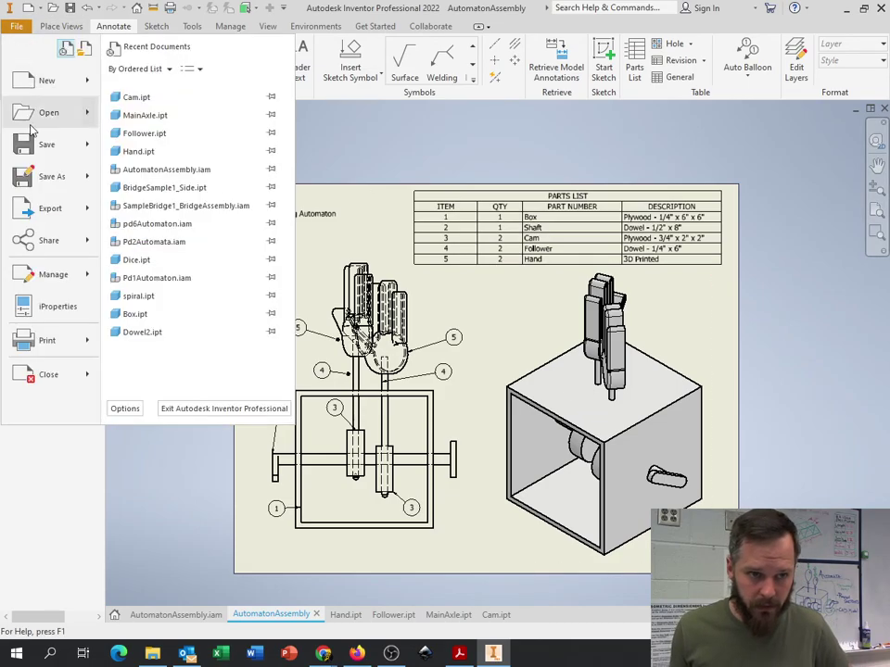
{"action": "mouse_move", "coordinate": [48, 210]}
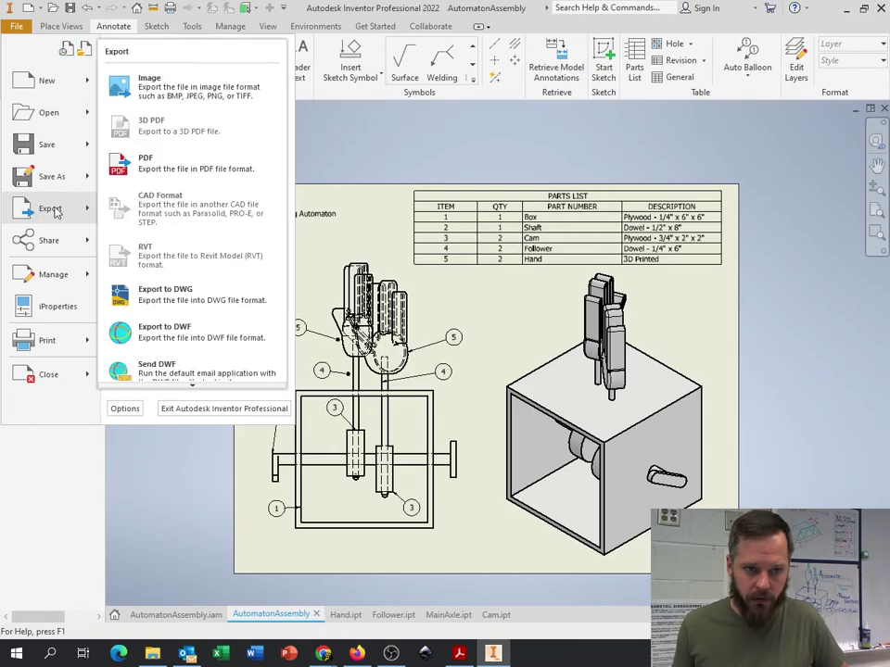
{"action": "left_click", "coordinate": [167, 172]}
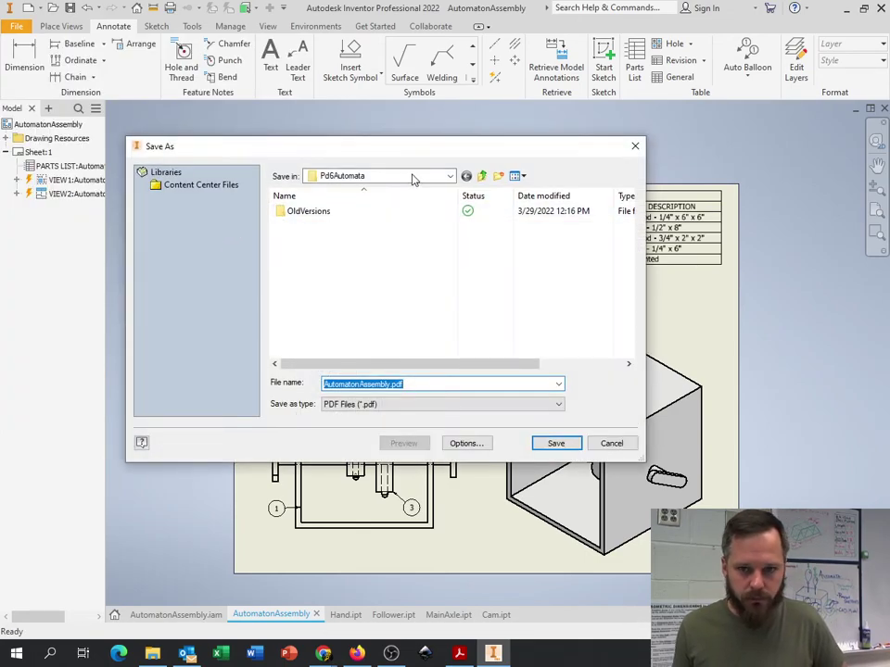
- Save the PDF to the OneDrive folder under a new descriptive automaton-drawing file name
{"action": "left_click", "coordinate": [414, 179]}
{"action": "left_click", "coordinate": [394, 277]}
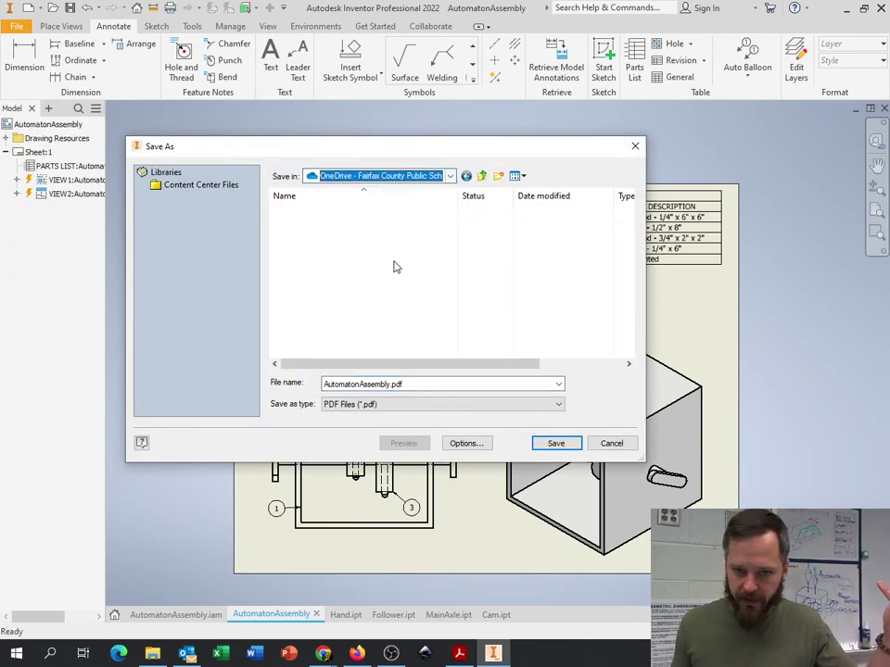
{"action": "left_click", "coordinate": [451, 384]}
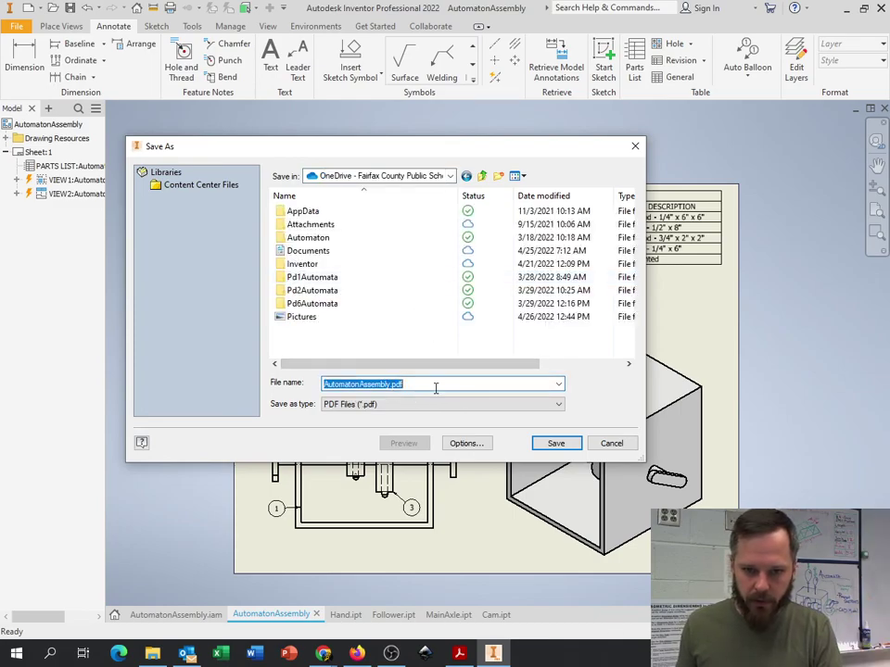
{"action": "type", "text": "MrBrown"}
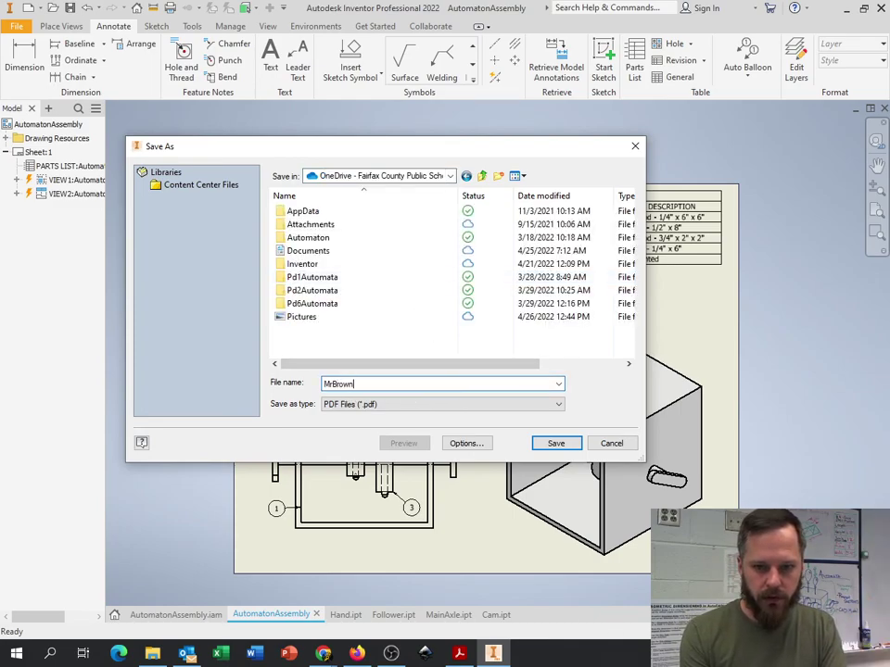
{"action": "type", "text": "sAutomatonDrawing"}
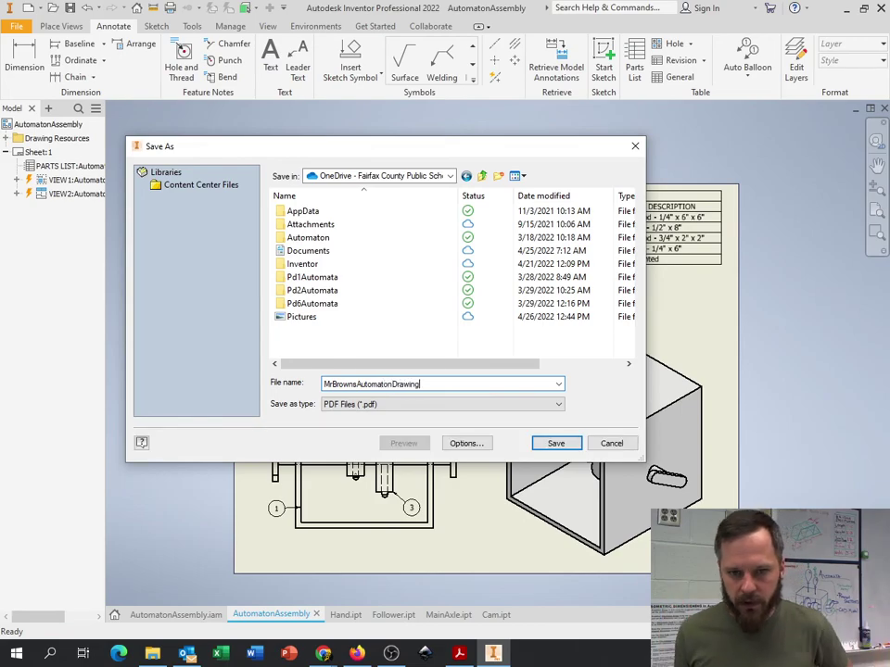
{"action": "left_click", "coordinate": [555, 443]}
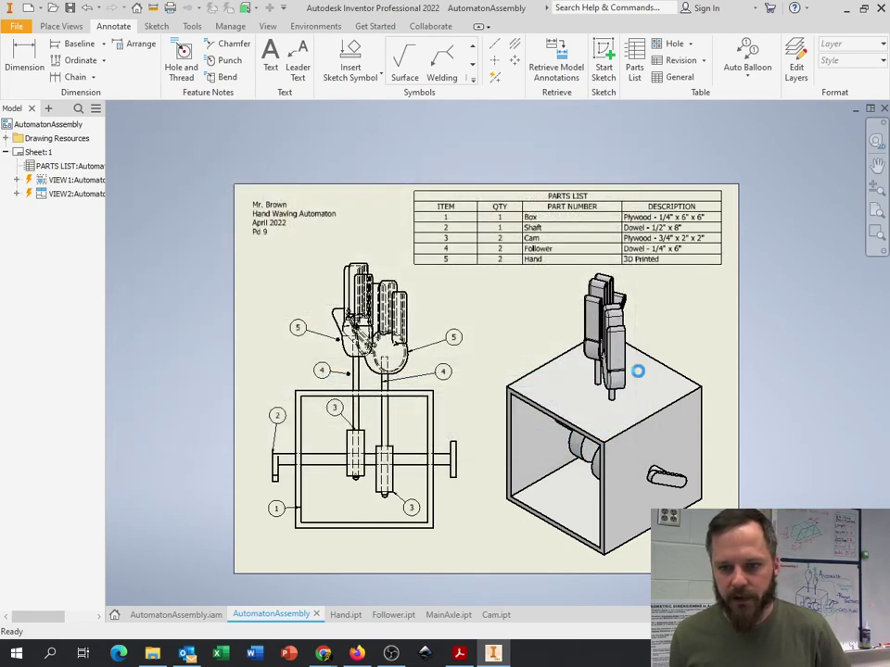